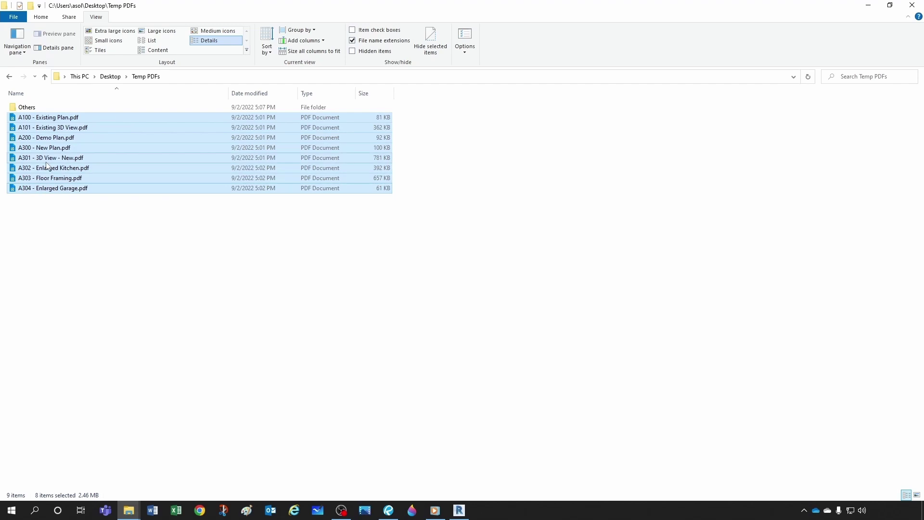
- Combine the eight selected sheet PDFs in Revu into a file named Combined Set.pdf
{"action": "right_click", "coordinate": [47, 164]}
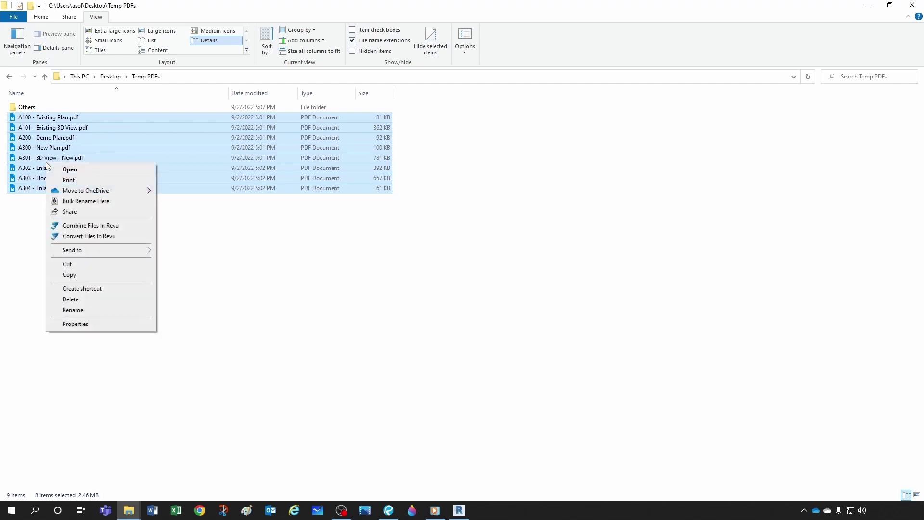
{"action": "left_click", "coordinate": [97, 227]}
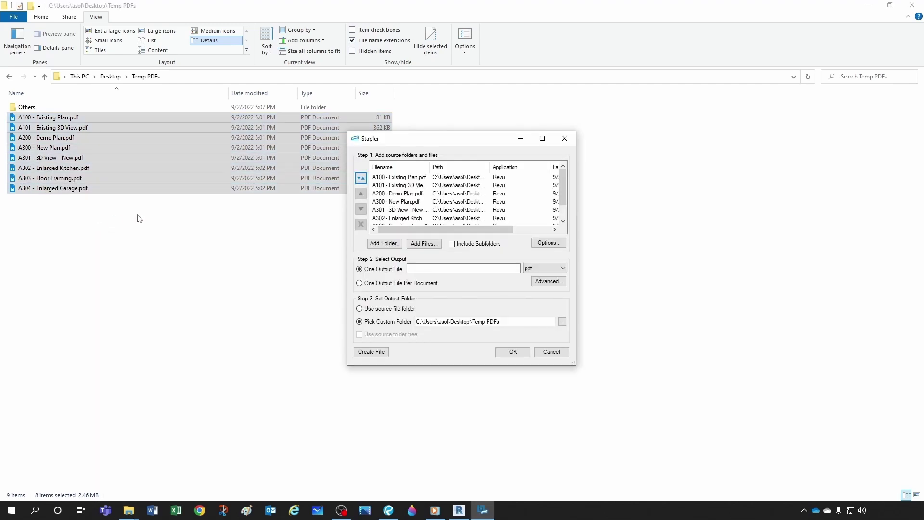
{"action": "left_click", "coordinate": [434, 269]}
{"action": "type", "text": "Combined Set"}
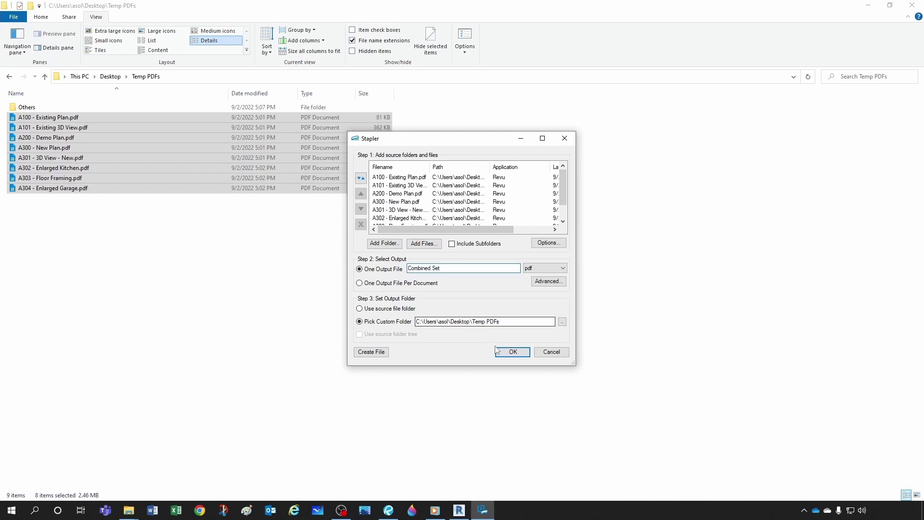
{"action": "left_click", "coordinate": [511, 352]}
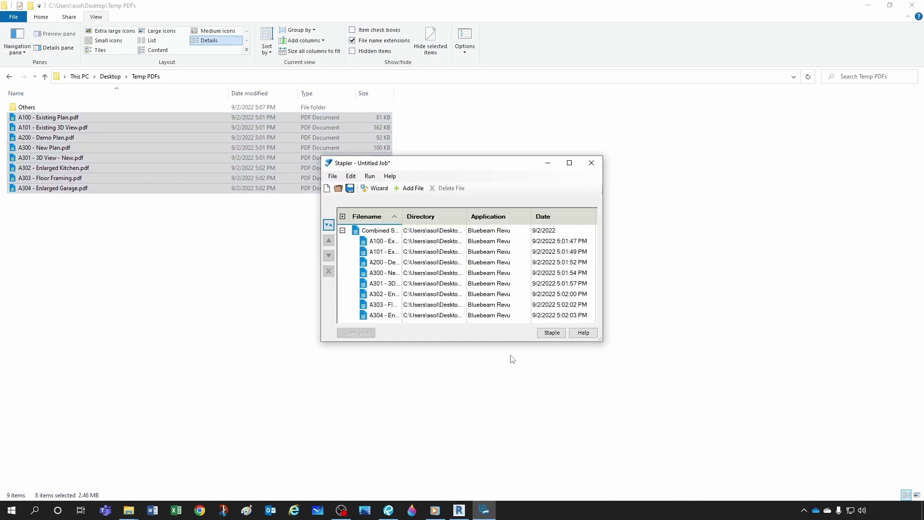
{"action": "left_click", "coordinate": [556, 336]}
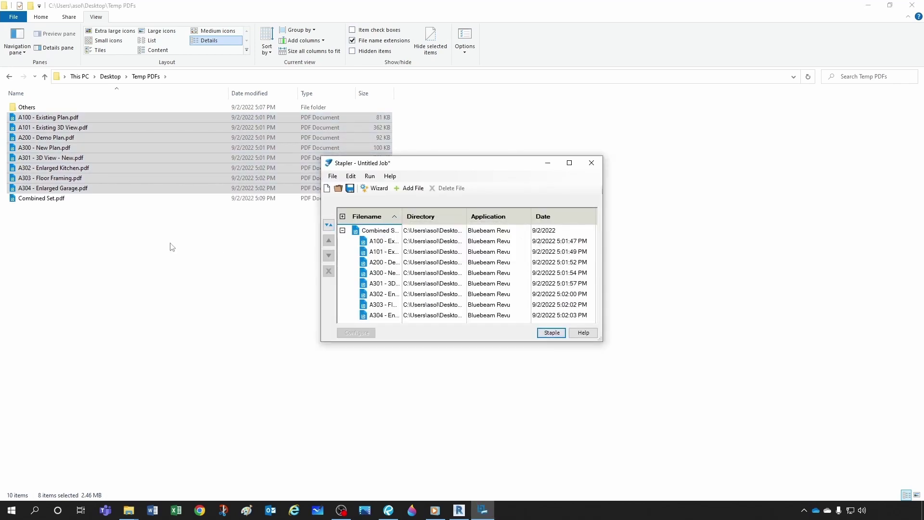
- Close the Stapler job without saving and select Combined Set.pdf in File Explorer
{"action": "left_click", "coordinate": [591, 163]}
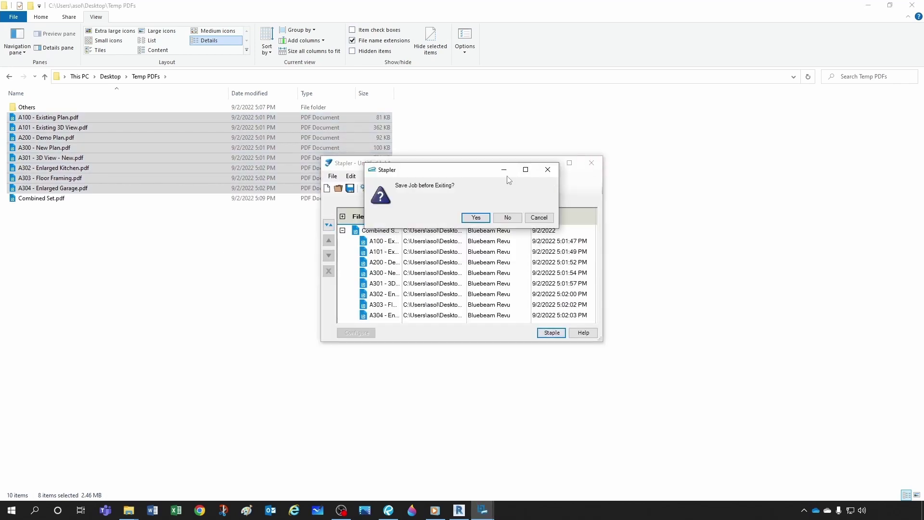
{"action": "left_click", "coordinate": [507, 218]}
{"action": "left_click", "coordinate": [74, 214]}
- Open Combined Set.pdf in Revu, scroll through pages 2 and 3, then return to page 1
{"action": "double_click", "coordinate": [34, 200]}
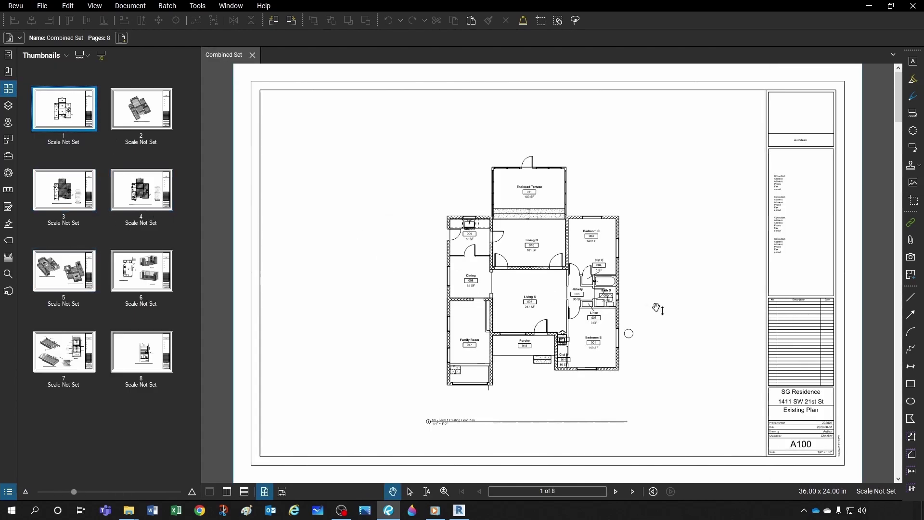
{"action": "scroll", "coordinate": [713, 331], "scroll_direction": "down", "scroll_amount": 3}
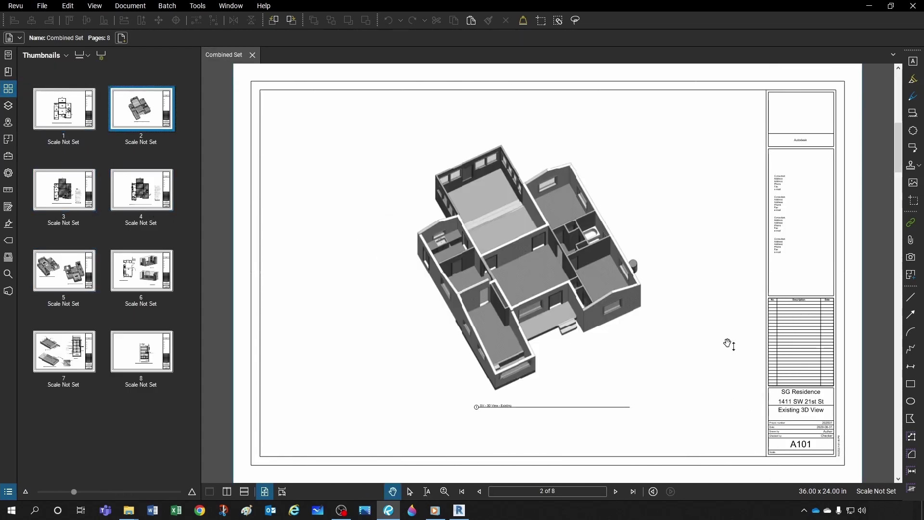
{"action": "scroll", "coordinate": [729, 342], "scroll_direction": "down", "scroll_amount": 3}
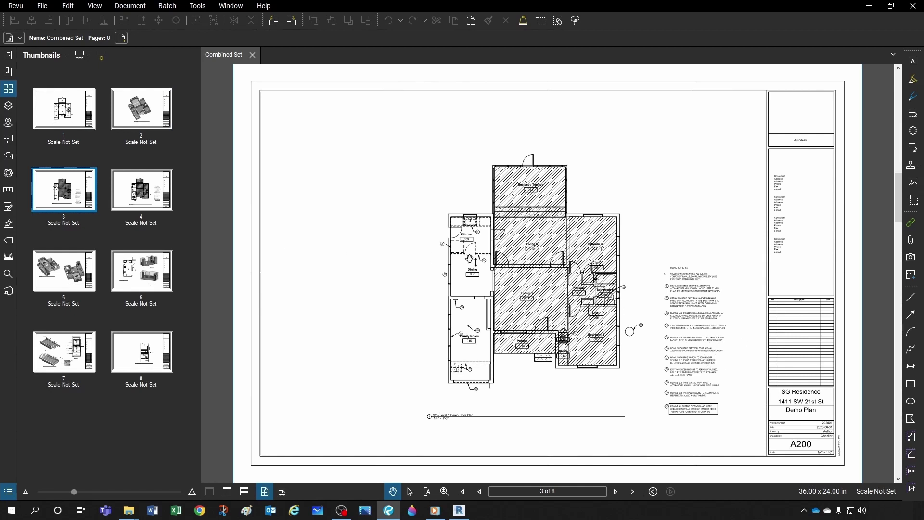
{"action": "scroll", "coordinate": [554, 277], "scroll_direction": "up", "scroll_amount": 6}
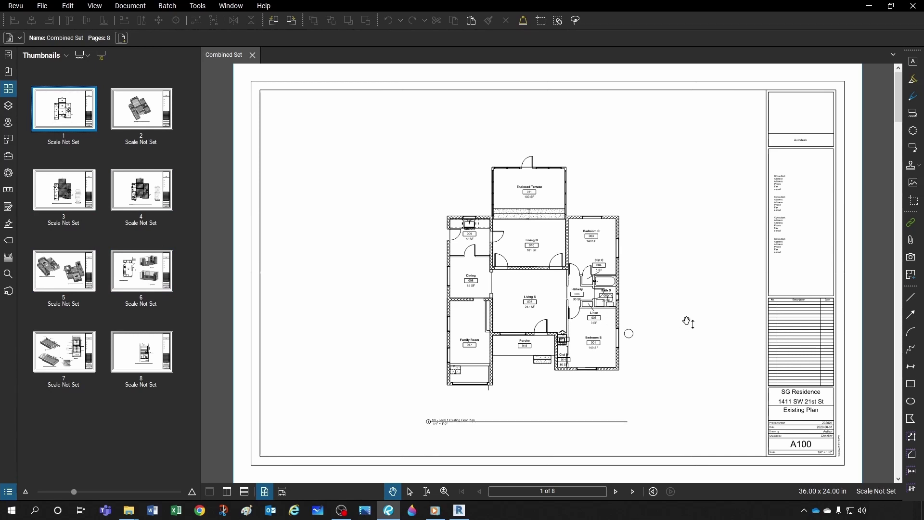
- Create page labels for all eight pages from the title-block sheet-number region, A100 through A304
{"action": "left_click", "coordinate": [103, 60]}
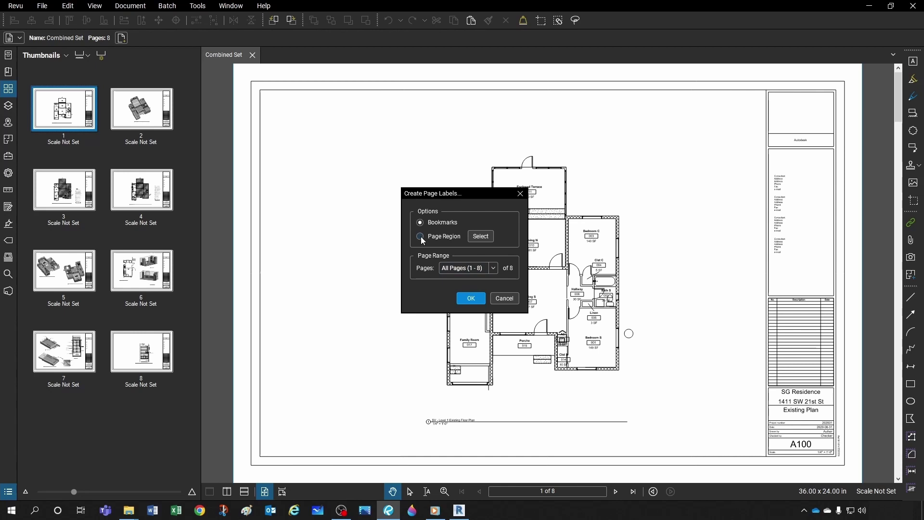
{"action": "left_click", "coordinate": [481, 236]}
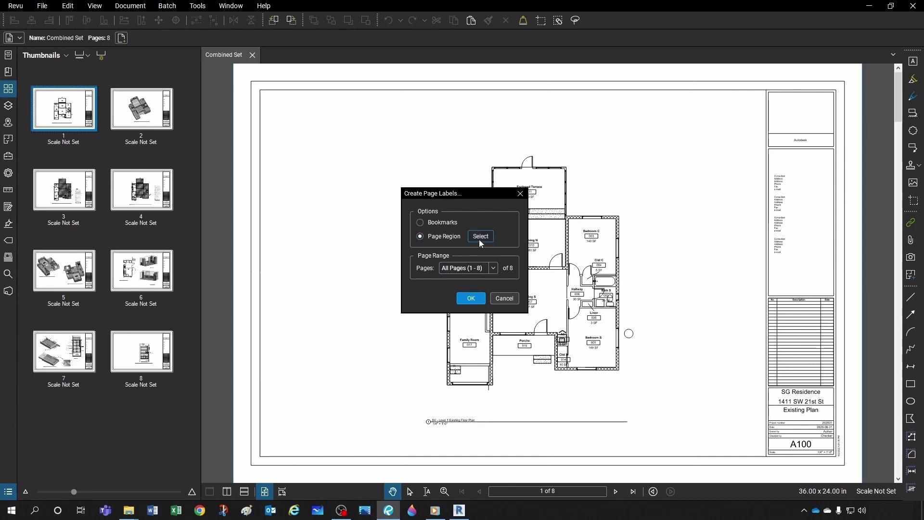
{"action": "scroll", "coordinate": [810, 456], "scroll_direction": "up", "scroll_amount": 5}
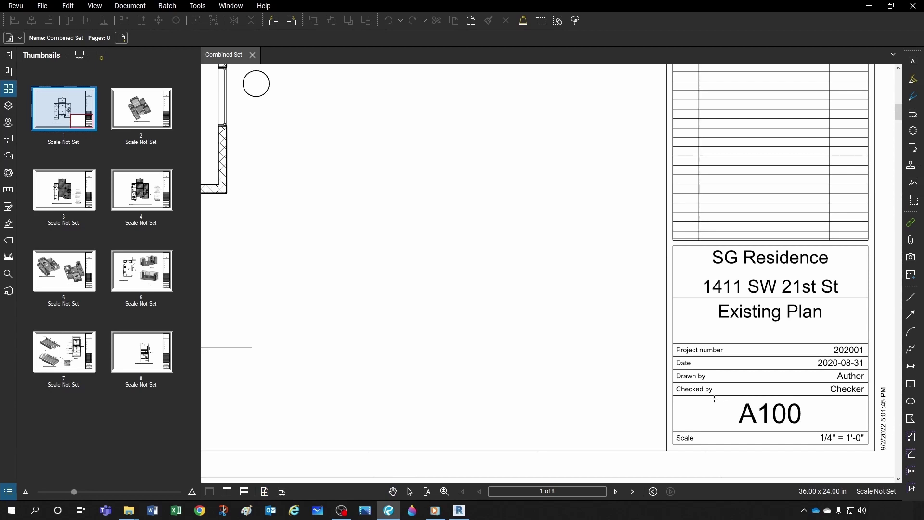
{"action": "left_click_drag", "start_coordinate": [717, 398], "coordinate": [834, 433]}
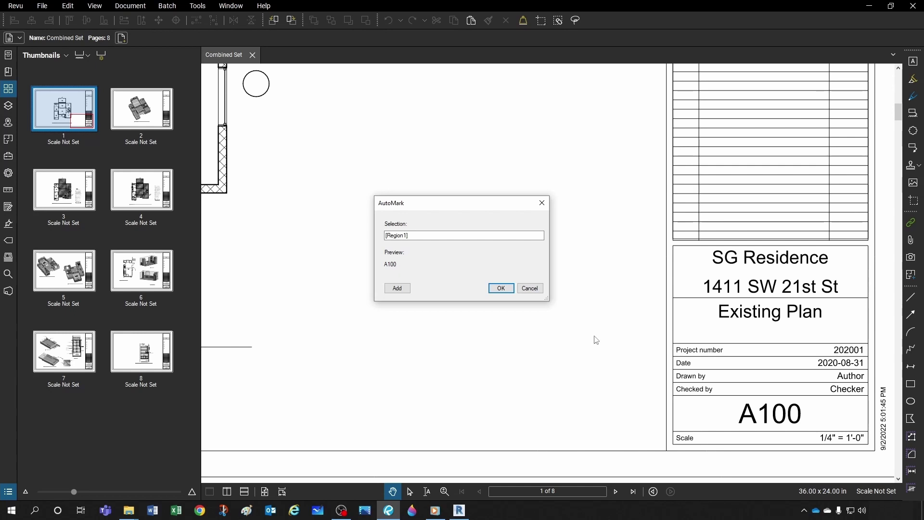
{"action": "left_click", "coordinate": [501, 288]}
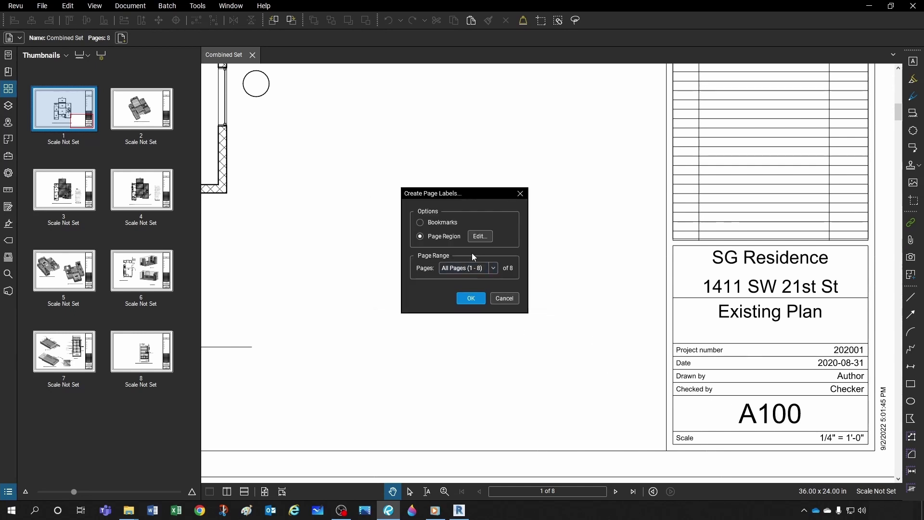
{"action": "left_click", "coordinate": [472, 298]}
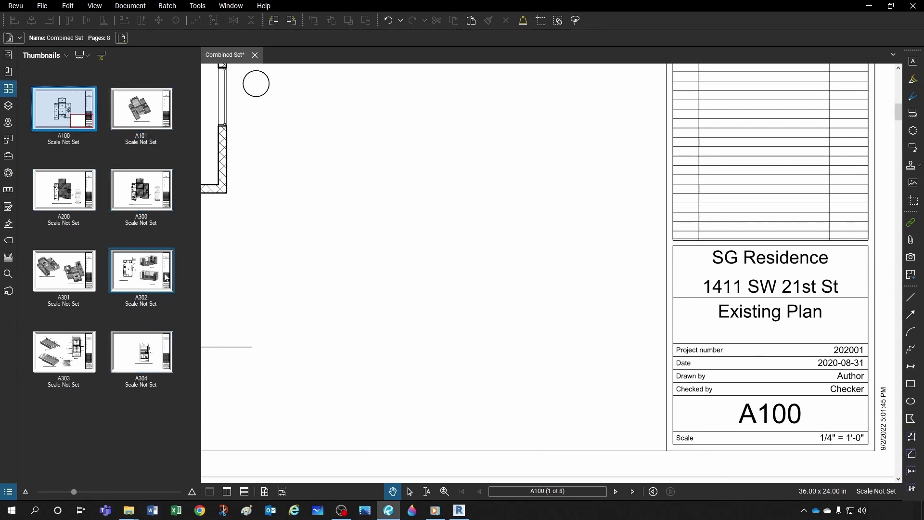
- Check sheet A302 Enlarged Kitchen, return to A100, and show the empty Bookmarks panel
{"action": "left_click", "coordinate": [142, 282]}
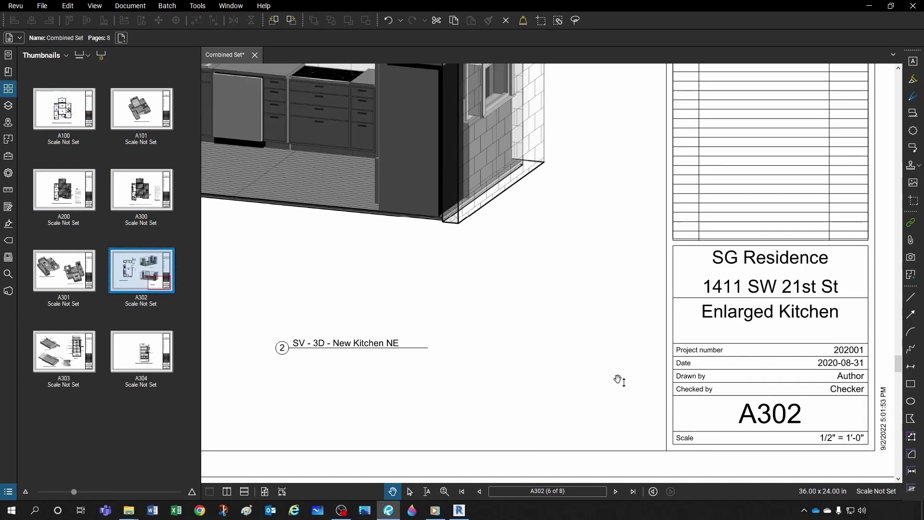
{"action": "scroll", "coordinate": [639, 351], "scroll_direction": "down", "scroll_amount": 3}
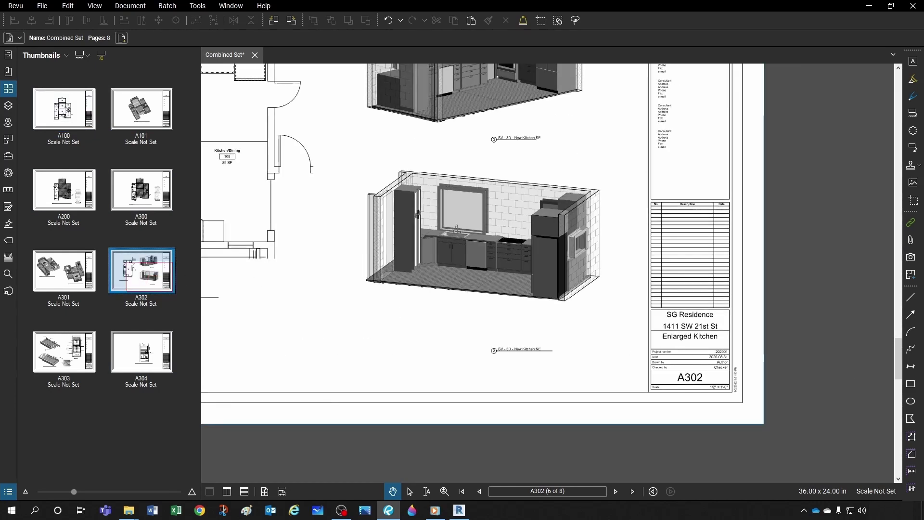
{"action": "key", "text": "Home"}
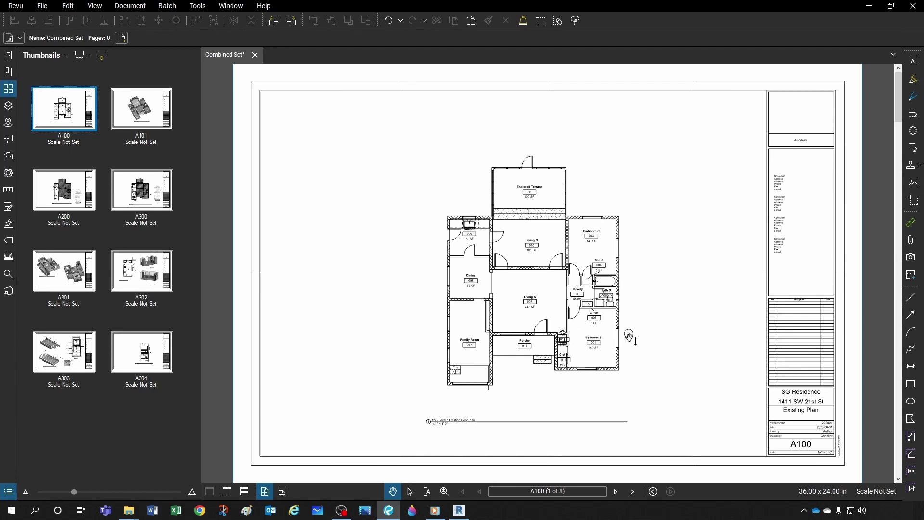
{"action": "left_click", "coordinate": [8, 71]}
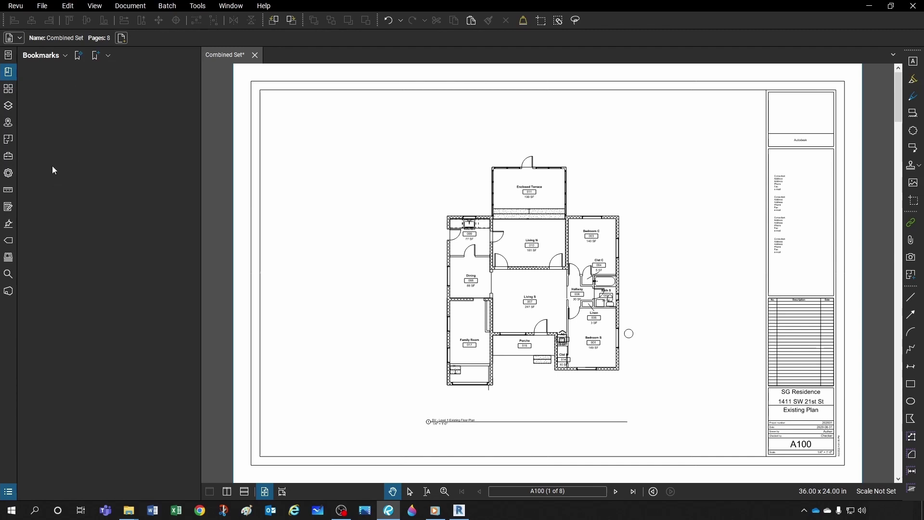
- Create eight bookmarks named 'sheet number - title' from two title-block regions, e.g. A100 - Existing Plan
{"action": "left_click", "coordinate": [79, 56]}
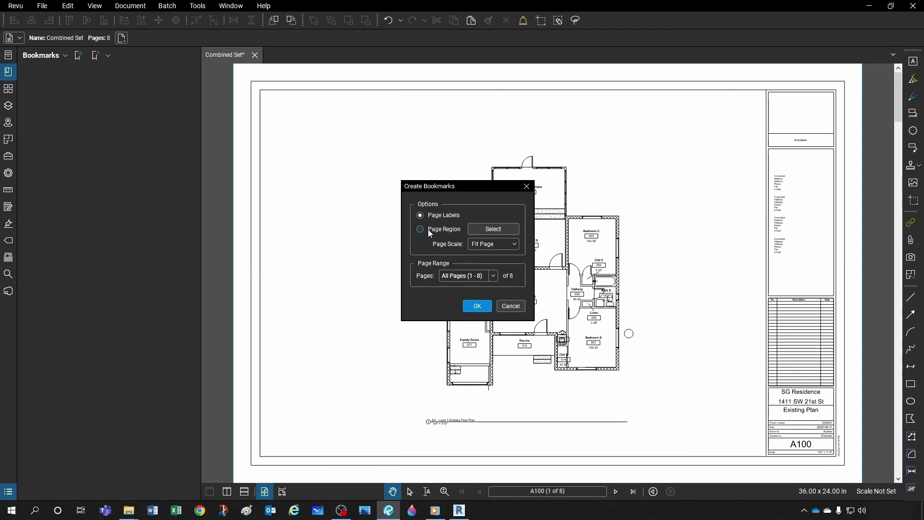
{"action": "left_click", "coordinate": [490, 230]}
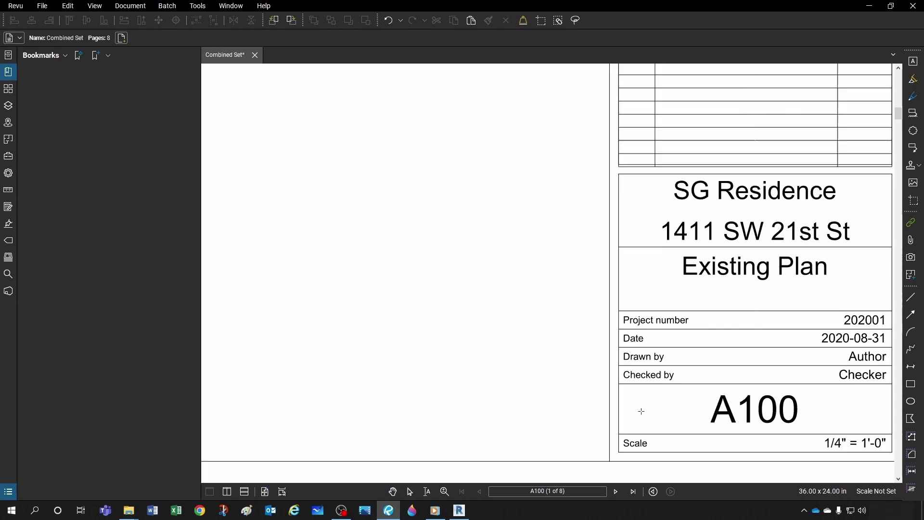
{"action": "left_click_drag", "start_coordinate": [648, 388], "coordinate": [862, 429]}
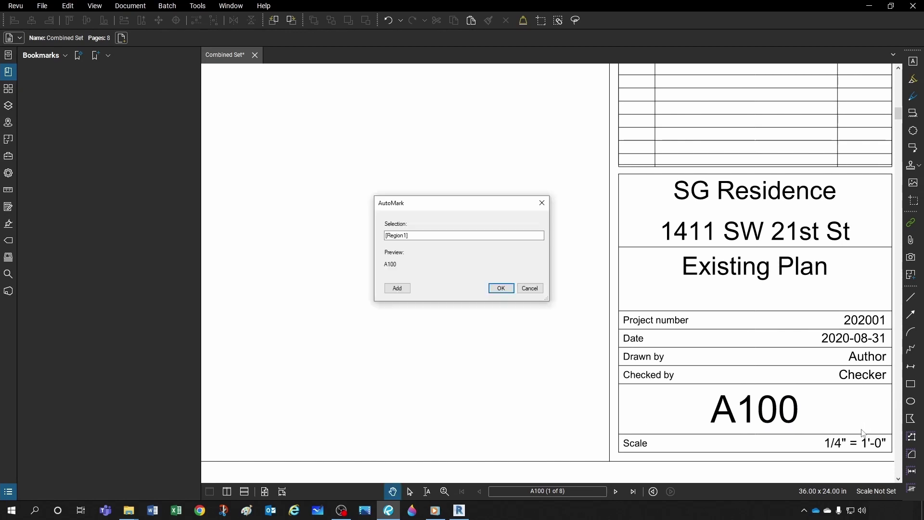
{"action": "left_click", "coordinate": [430, 236]}
{"action": "type", "text": "-"}
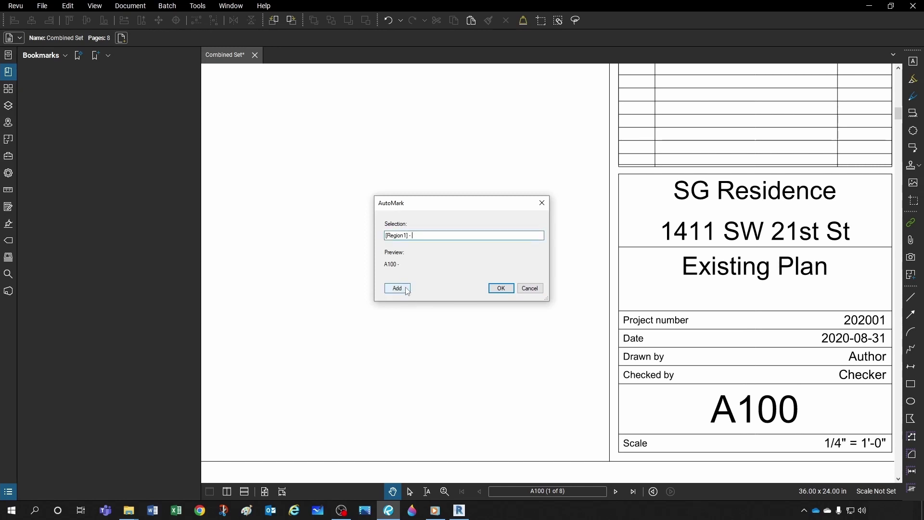
{"action": "left_click", "coordinate": [406, 288]}
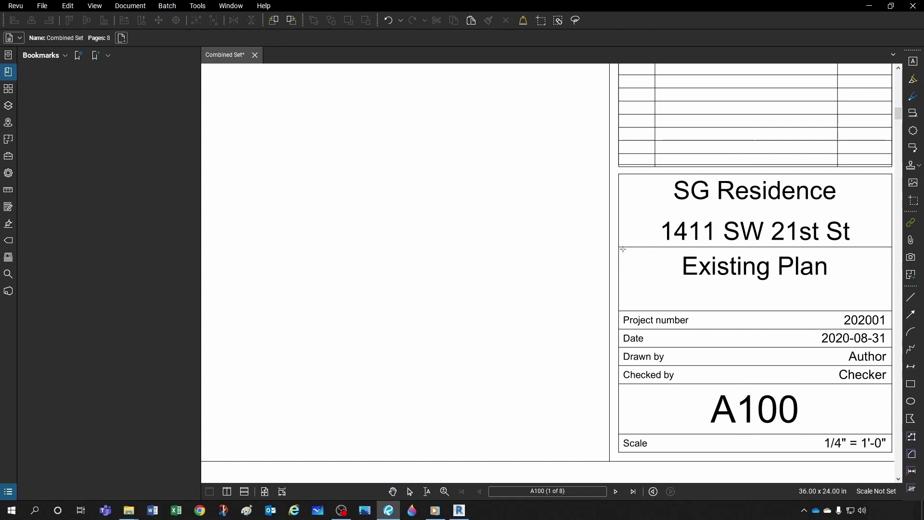
{"action": "left_click_drag", "start_coordinate": [625, 250], "coordinate": [837, 308]}
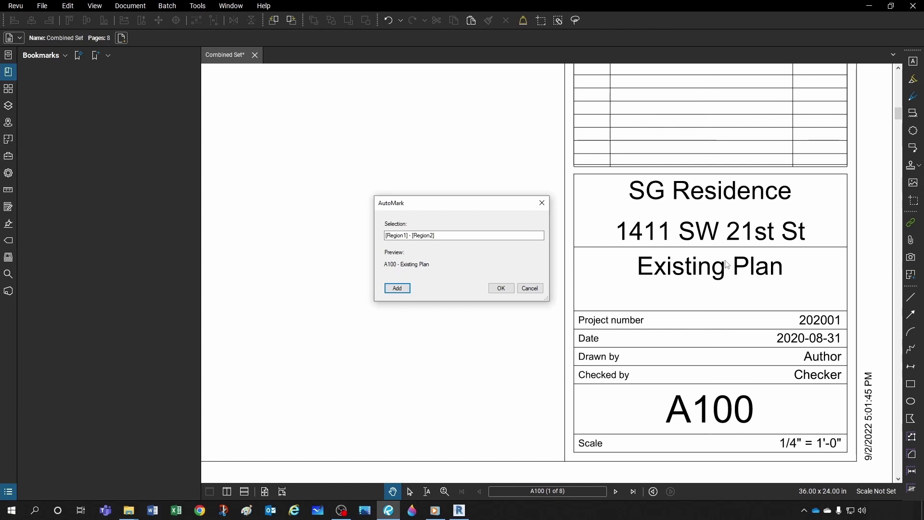
{"action": "left_click", "coordinate": [507, 288]}
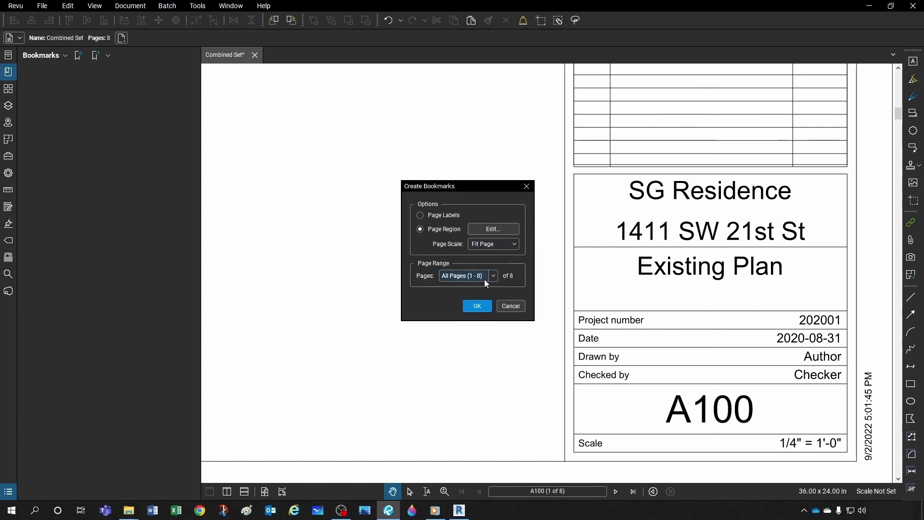
{"action": "left_click", "coordinate": [477, 306]}
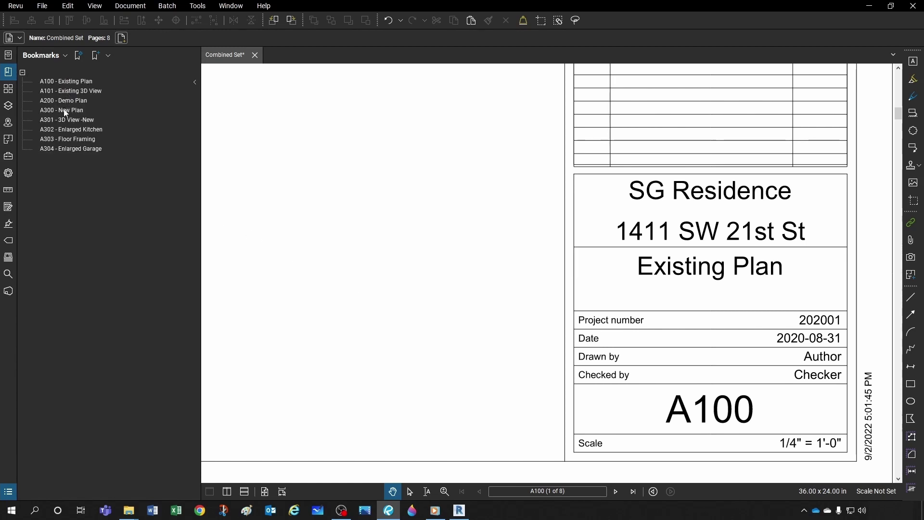
{"action": "left_click", "coordinate": [58, 81]}
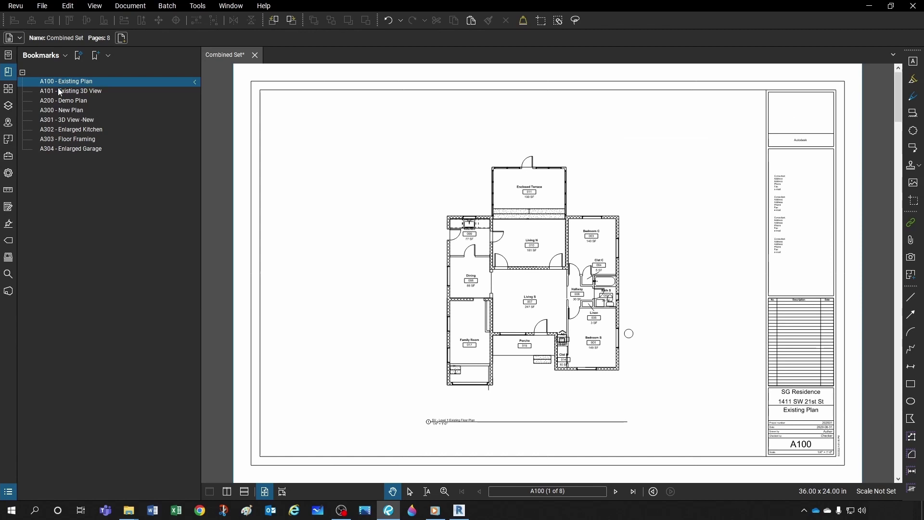
{"action": "left_click", "coordinate": [58, 90]}
{"action": "left_click", "coordinate": [63, 101]}
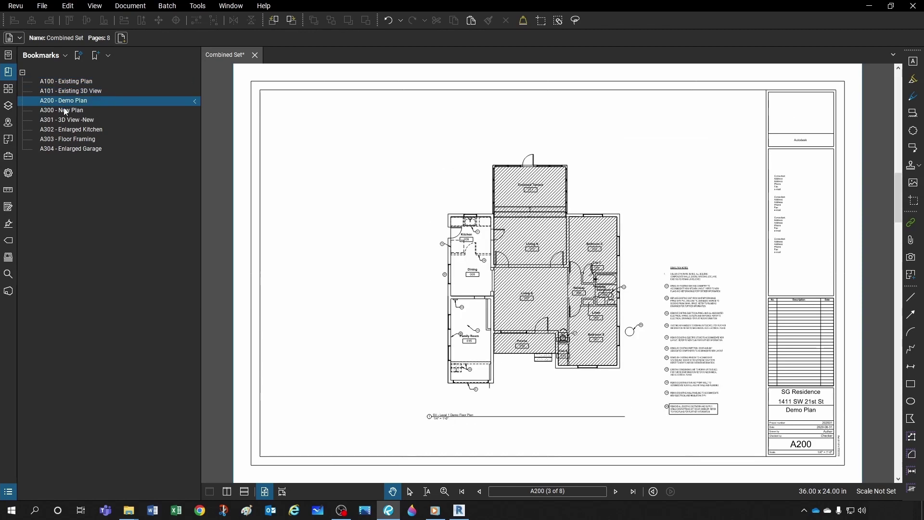
{"action": "left_click", "coordinate": [63, 110]}
{"action": "left_click", "coordinate": [64, 92]}
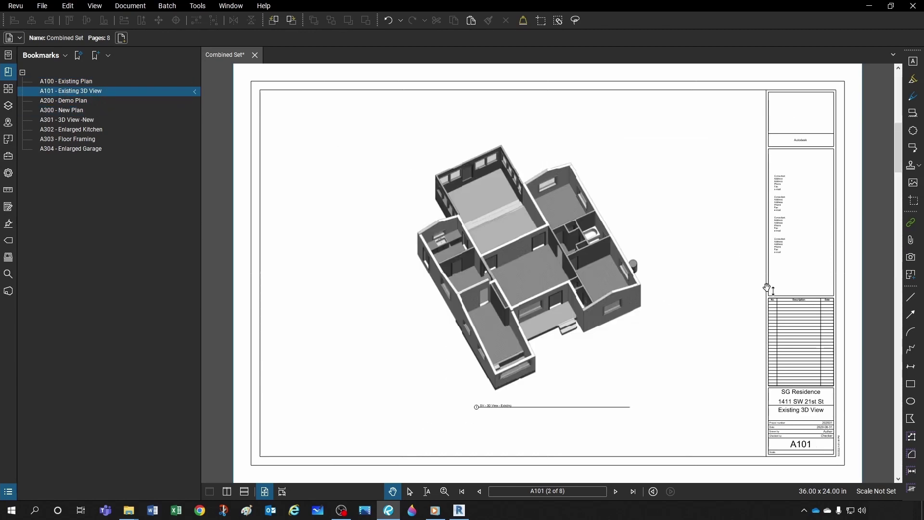
{"action": "left_click", "coordinate": [62, 110]}
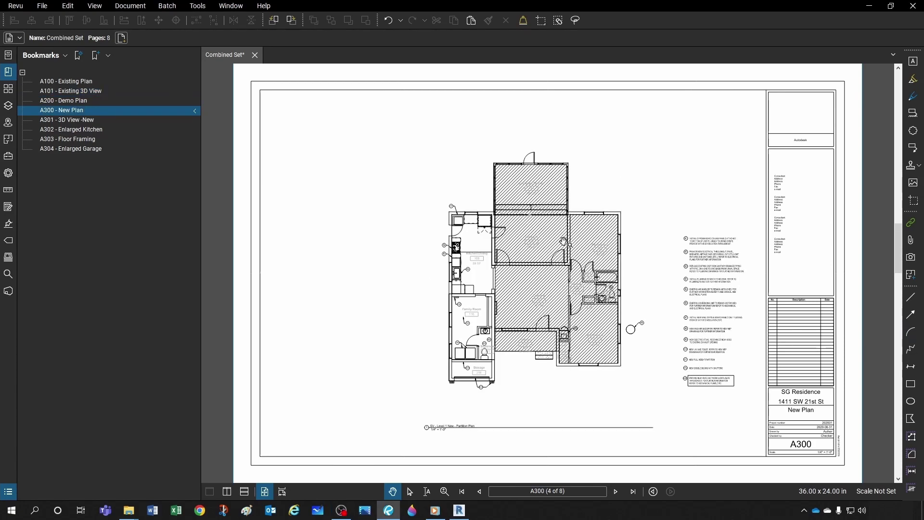
{"action": "scroll", "coordinate": [566, 242], "scroll_direction": "up", "scroll_amount": 1}
{"action": "scroll", "coordinate": [482, 252], "scroll_direction": "down", "scroll_amount": 1}
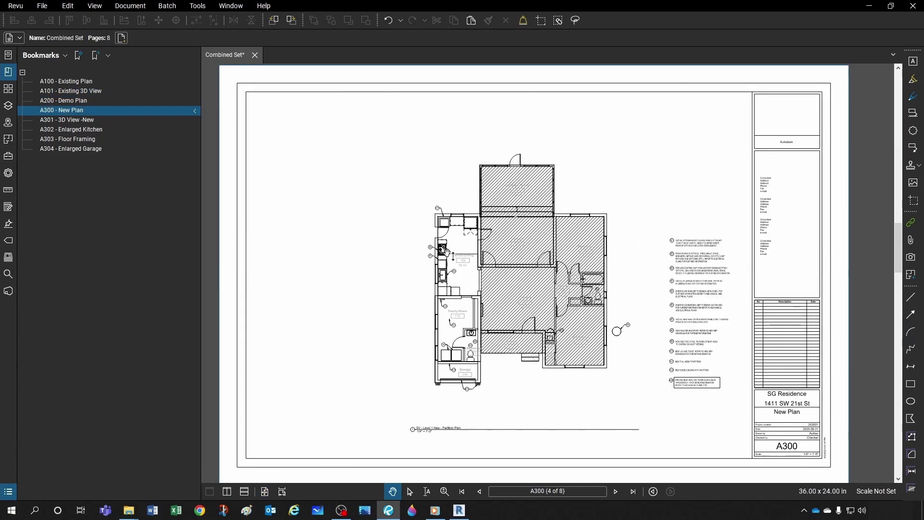
{"action": "left_click_drag", "start_coordinate": [398, 220], "coordinate": [361, 220]}
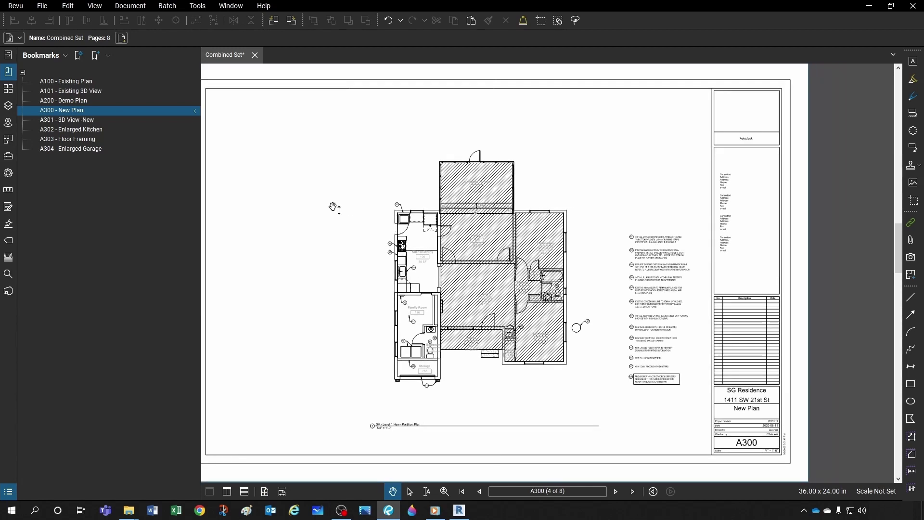
{"action": "left_click_drag", "start_coordinate": [356, 233], "coordinate": [354, 233]}
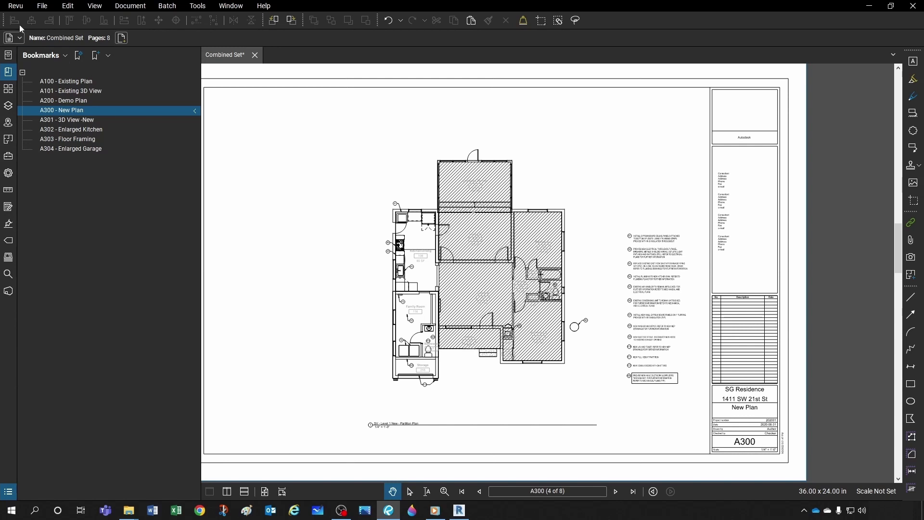
{"action": "left_click", "coordinate": [16, 7]}
{"action": "left_click", "coordinate": [22, 29]}
{"action": "left_click", "coordinate": [532, 134]}
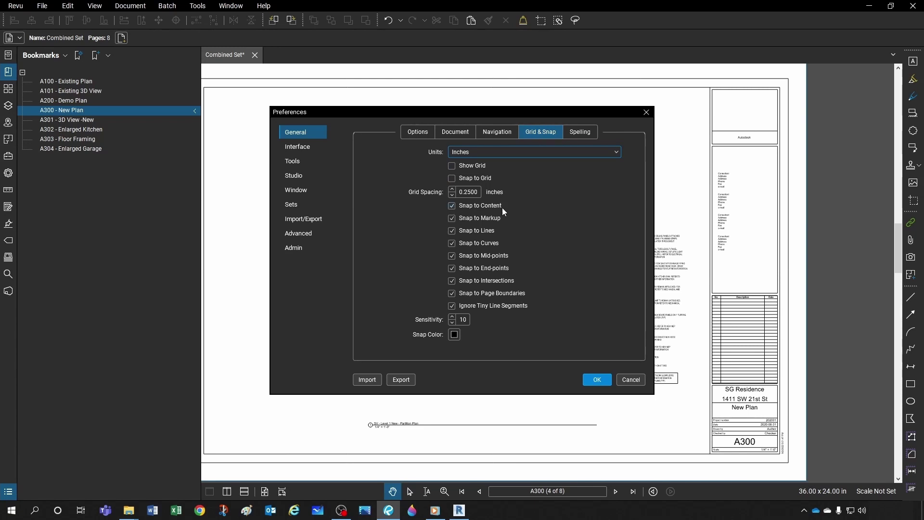
{"action": "key", "text": "Return"}
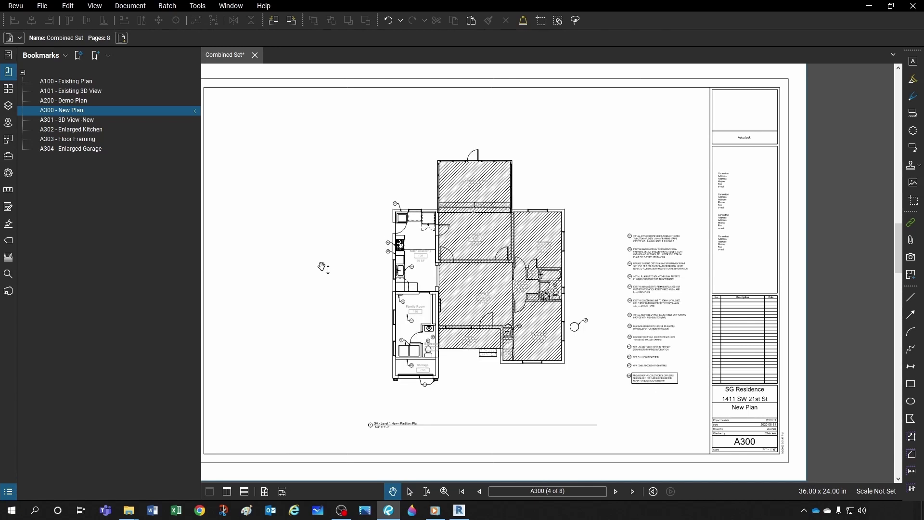
{"action": "scroll", "coordinate": [393, 229], "scroll_direction": "up", "scroll_amount": 2}
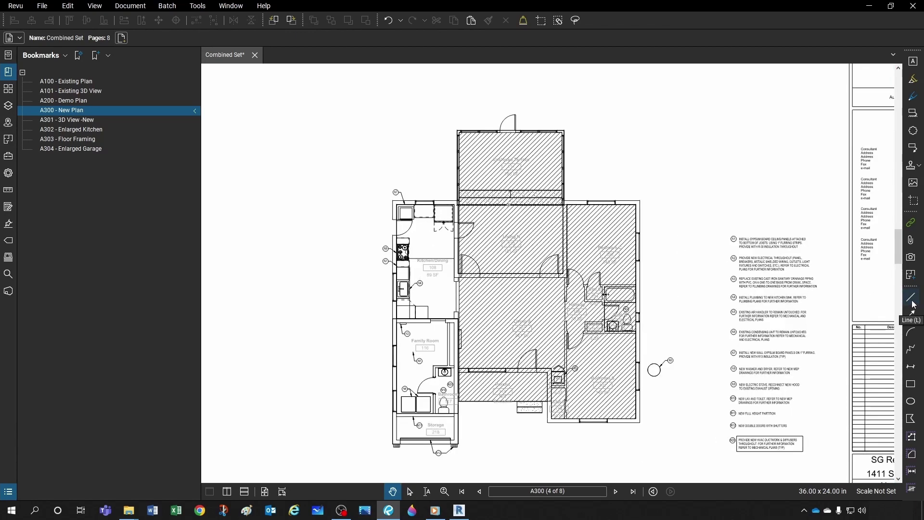
{"action": "left_click", "coordinate": [912, 301]}
{"action": "scroll", "coordinate": [401, 204], "scroll_direction": "up", "scroll_amount": 2}
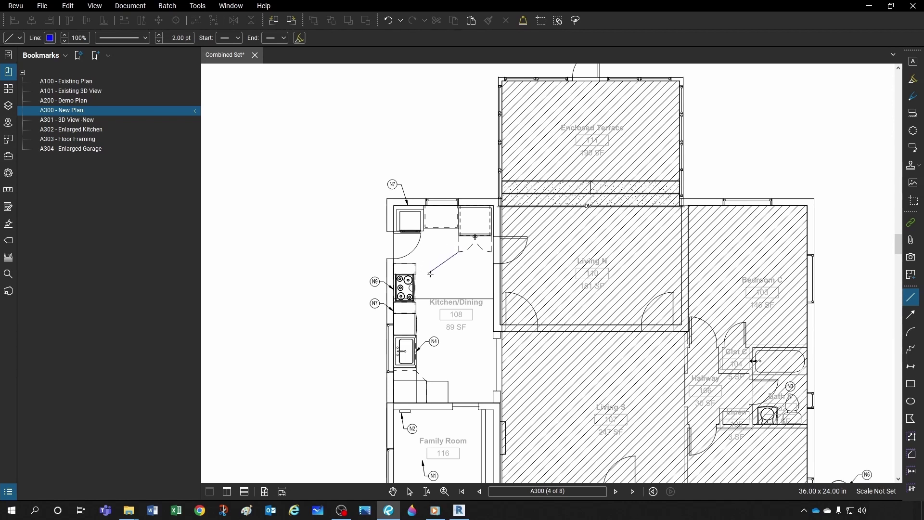
{"action": "key", "text": "Escape"}
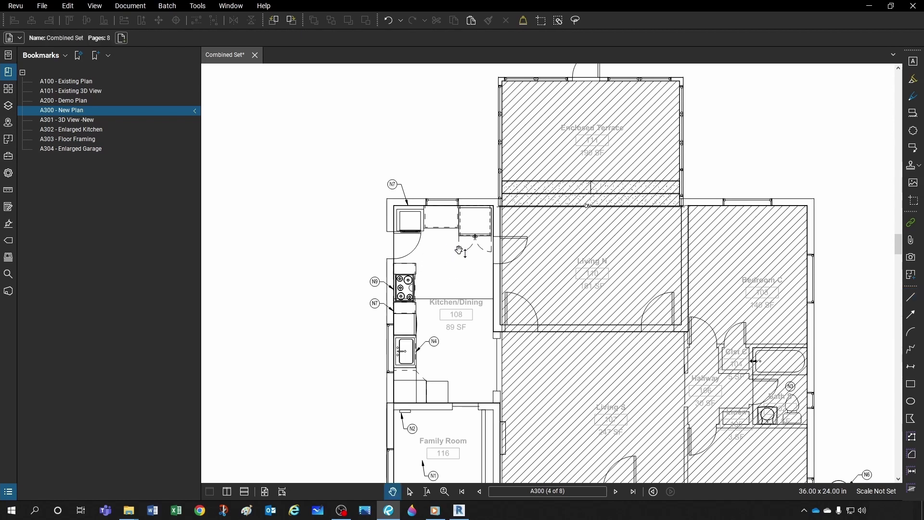
{"action": "scroll", "coordinate": [441, 244], "scroll_direction": "down", "scroll_amount": 2}
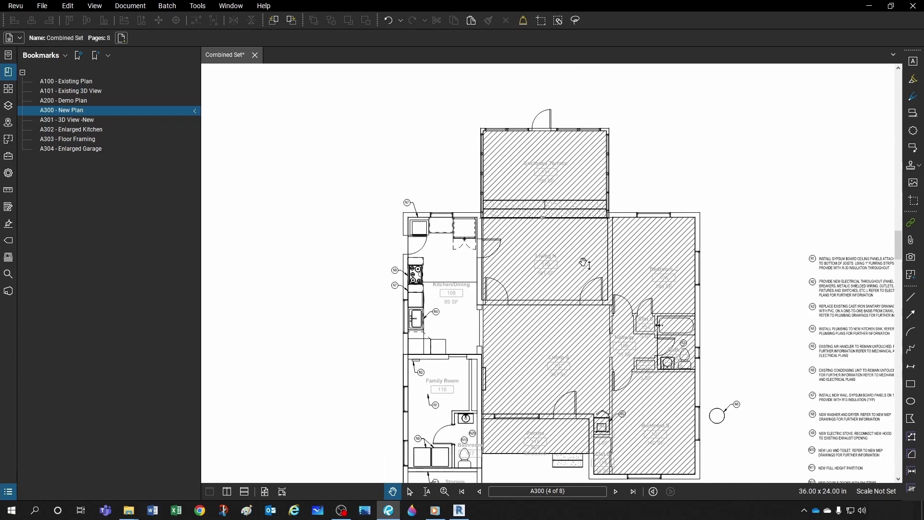
{"action": "scroll", "coordinate": [480, 243], "scroll_direction": "up", "scroll_amount": 2}
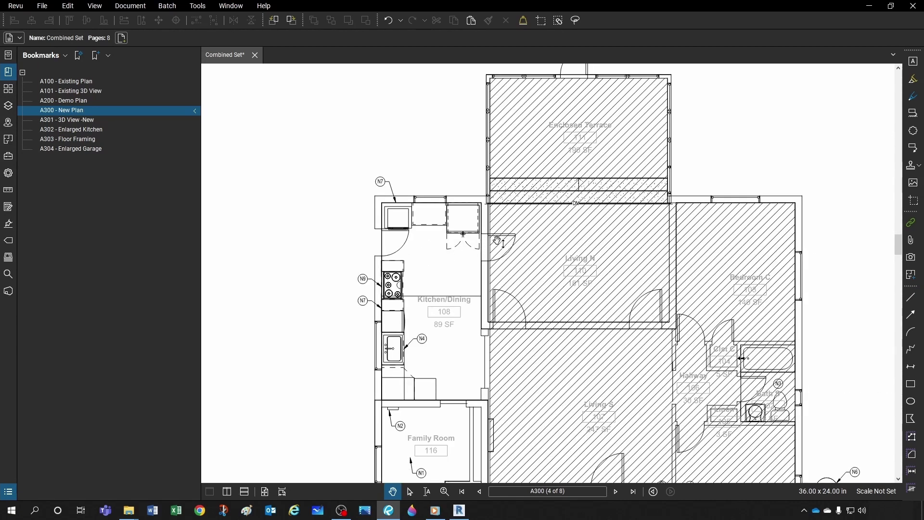
{"action": "left_click_drag", "start_coordinate": [420, 249], "coordinate": [414, 240]}
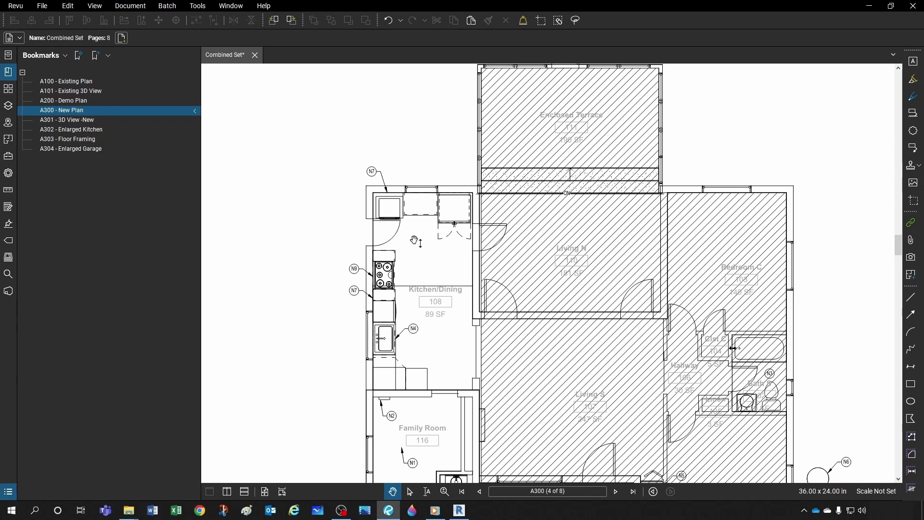
- Start a new space in the Spaces panel and trace the kitchen's left, bottom and right wall corners
{"action": "left_click", "coordinate": [8, 141]}
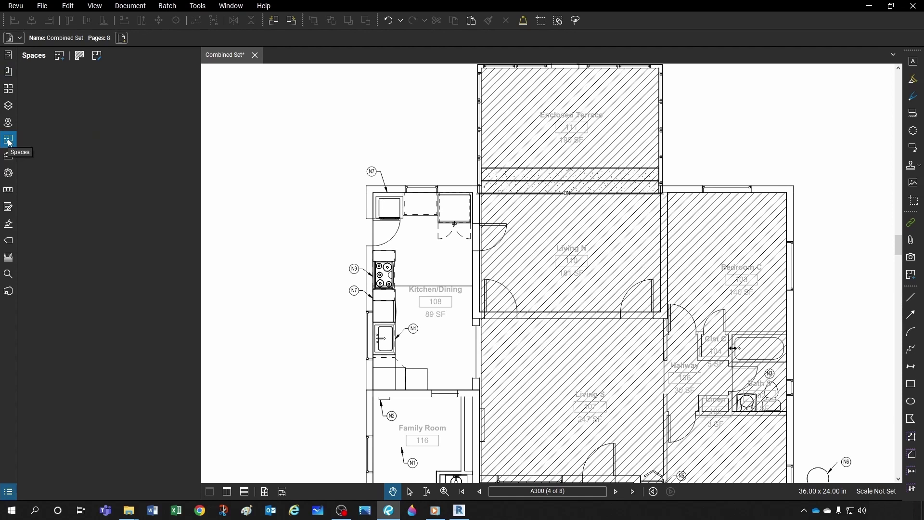
{"action": "left_click", "coordinate": [59, 60]}
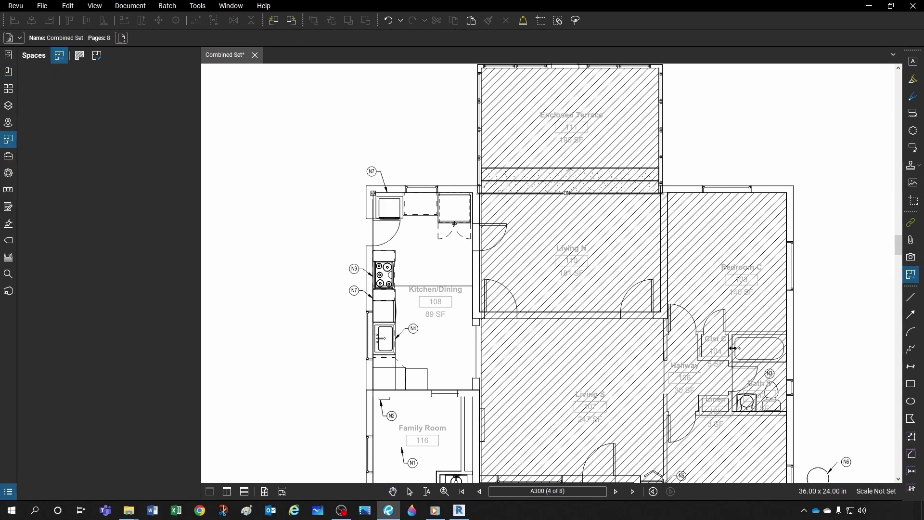
{"action": "scroll", "coordinate": [379, 199], "scroll_direction": "up", "scroll_amount": 5}
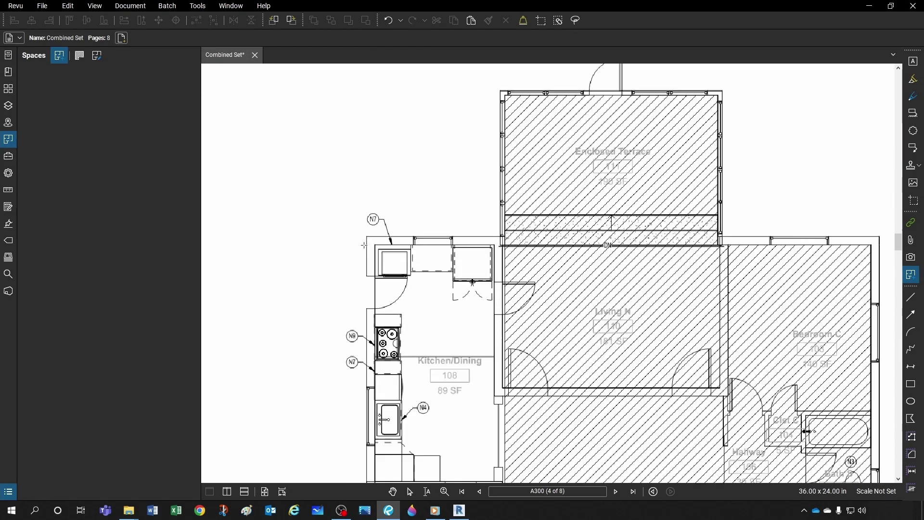
{"action": "scroll", "coordinate": [387, 263], "scroll_direction": "up", "scroll_amount": 1}
{"action": "left_click", "coordinate": [380, 243]}
{"action": "scroll", "coordinate": [380, 244], "scroll_direction": "down", "scroll_amount": 3}
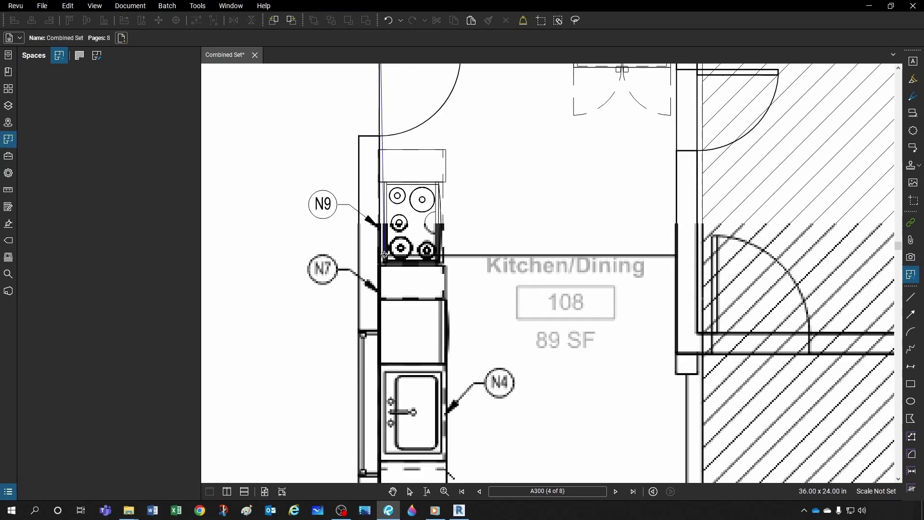
{"action": "scroll", "coordinate": [381, 351], "scroll_direction": "down", "scroll_amount": 3}
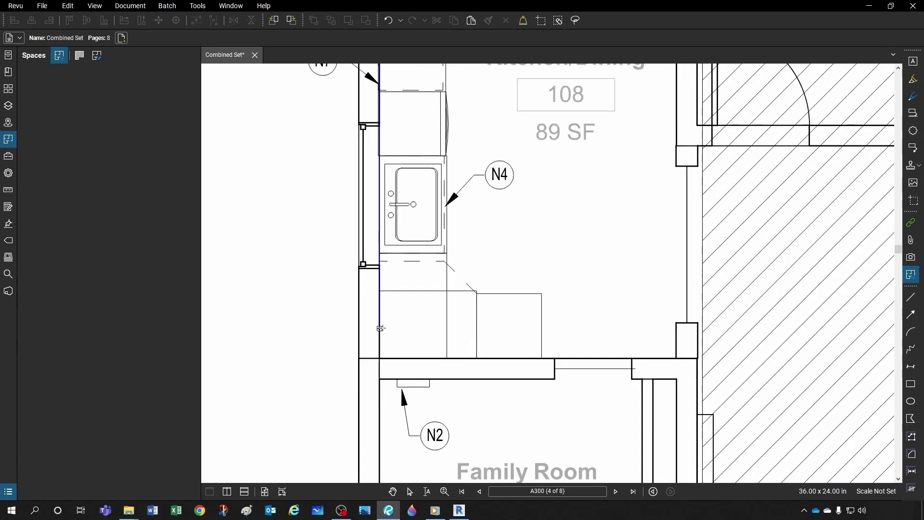
{"action": "left_click", "coordinate": [380, 358]}
{"action": "scroll", "coordinate": [419, 313], "scroll_direction": "down", "scroll_amount": 3}
{"action": "scroll", "coordinate": [529, 319], "scroll_direction": "up", "scroll_amount": 3}
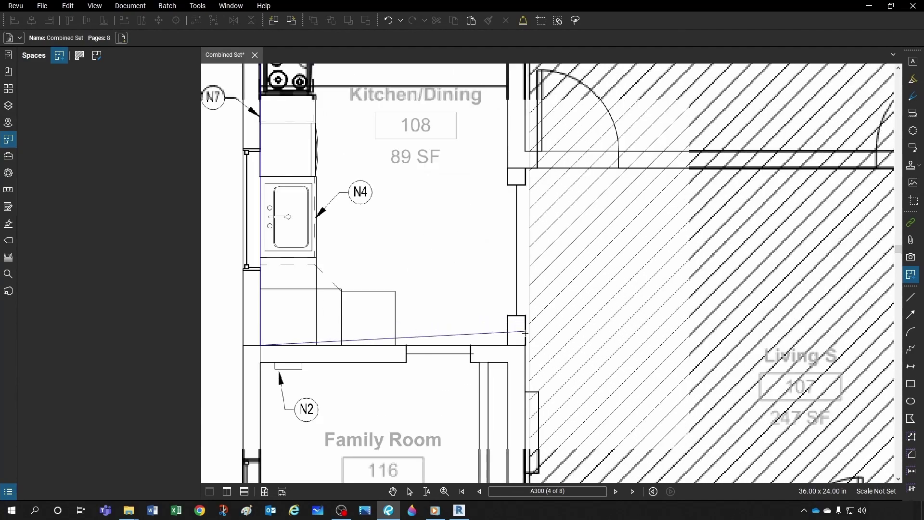
{"action": "left_click", "coordinate": [507, 345]}
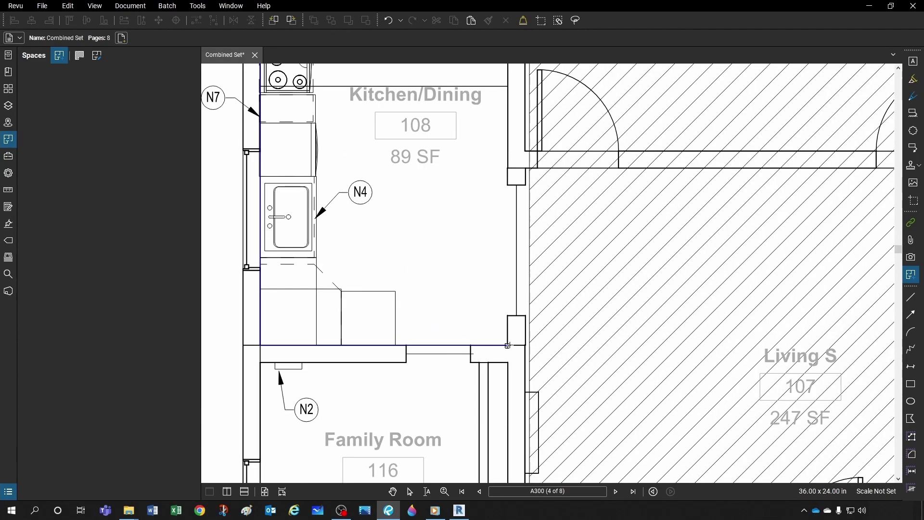
{"action": "left_click", "coordinate": [517, 316]}
{"action": "left_click", "coordinate": [515, 186]}
- Add the top corner, close the outline at the start point, and name the space Kitchen-Dining
{"action": "scroll", "coordinate": [514, 221], "scroll_direction": "down", "scroll_amount": 5}
{"action": "scroll", "coordinate": [514, 221], "scroll_direction": "up", "scroll_amount": 3}
{"action": "scroll", "coordinate": [514, 221], "scroll_direction": "down", "scroll_amount": 3}
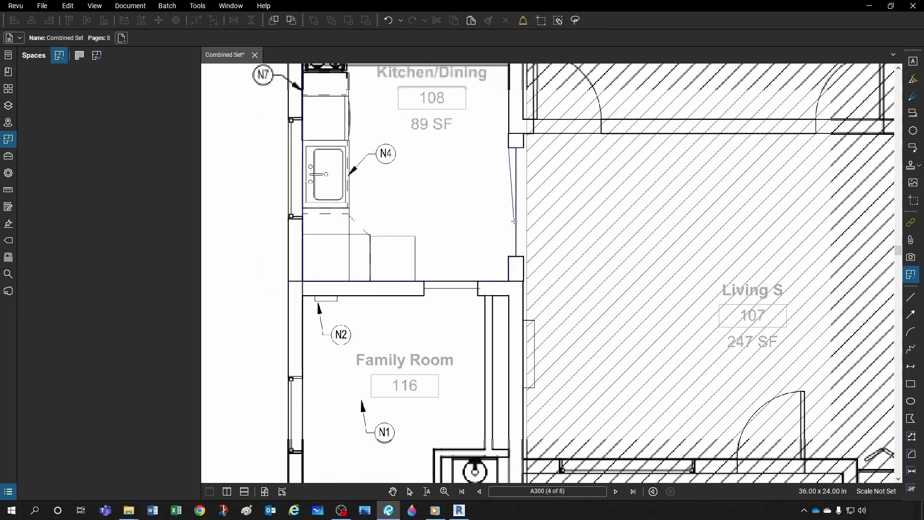
{"action": "scroll", "coordinate": [510, 231], "scroll_direction": "up", "scroll_amount": 3}
{"action": "scroll", "coordinate": [508, 215], "scroll_direction": "up", "scroll_amount": 5}
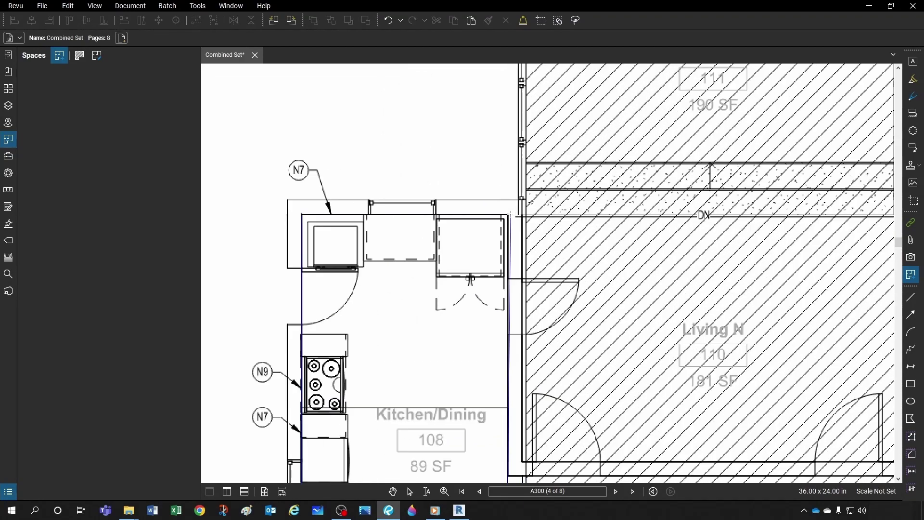
{"action": "left_click", "coordinate": [506, 214]}
{"action": "scroll", "coordinate": [506, 215], "scroll_direction": "down", "scroll_amount": 4}
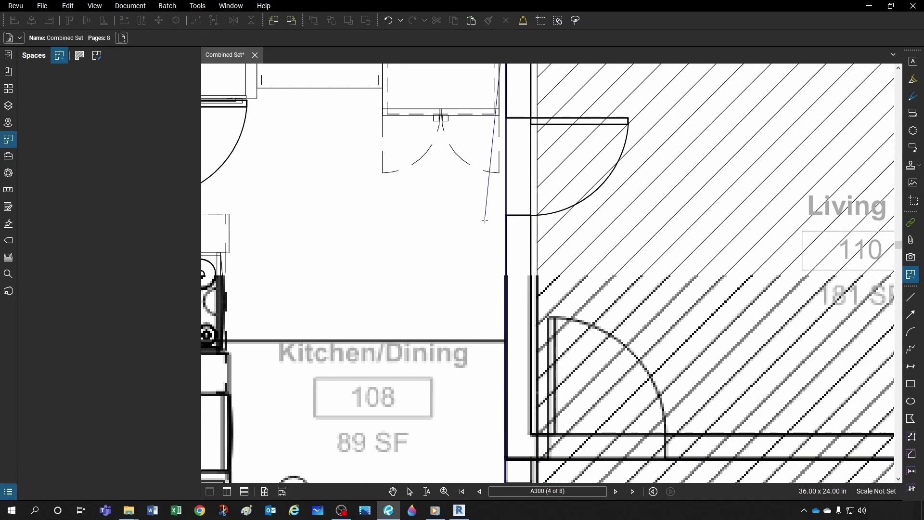
{"action": "scroll", "coordinate": [602, 353], "scroll_direction": "down", "scroll_amount": 1}
{"action": "scroll", "coordinate": [601, 353], "scroll_direction": "left", "scroll_amount": 5}
{"action": "scroll", "coordinate": [601, 353], "scroll_direction": "up", "scroll_amount": 3}
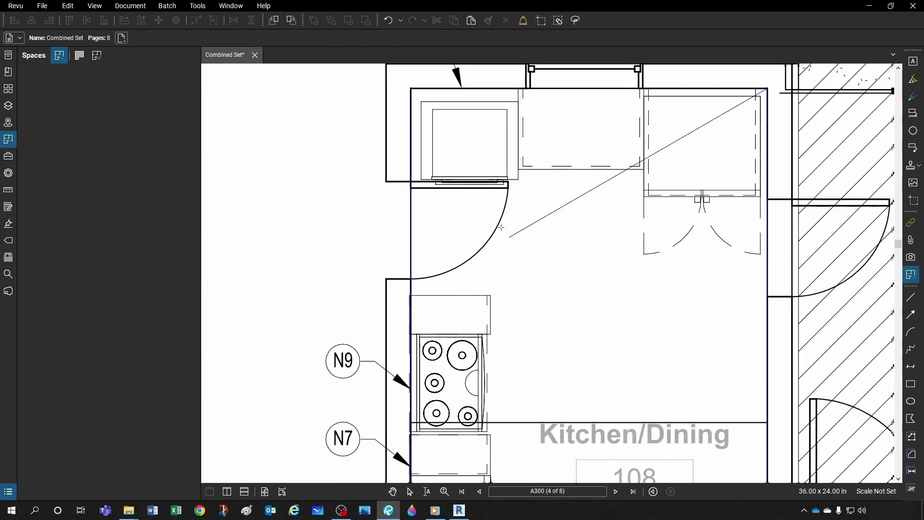
{"action": "scroll", "coordinate": [481, 209], "scroll_direction": "down", "scroll_amount": 1}
{"action": "left_click", "coordinate": [426, 111]}
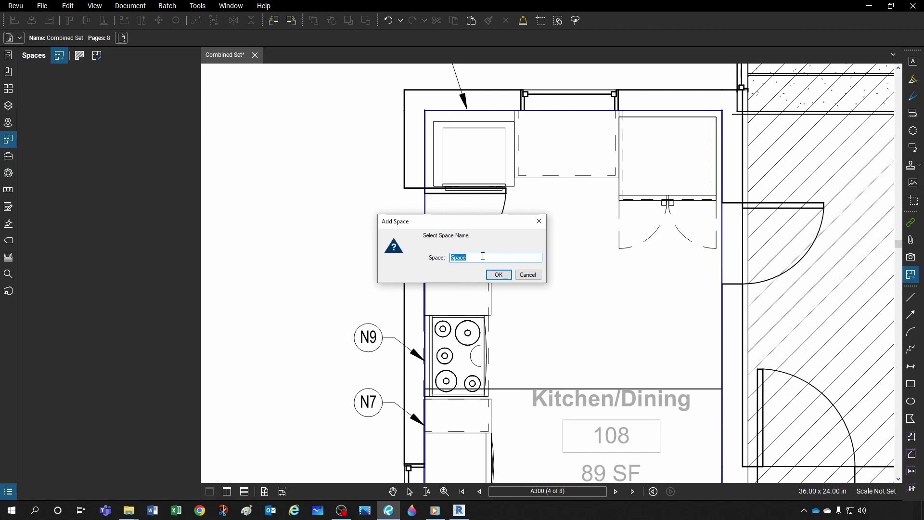
{"action": "type", "text": "Kitchen-Dining"}
{"action": "left_click", "coordinate": [499, 275]}
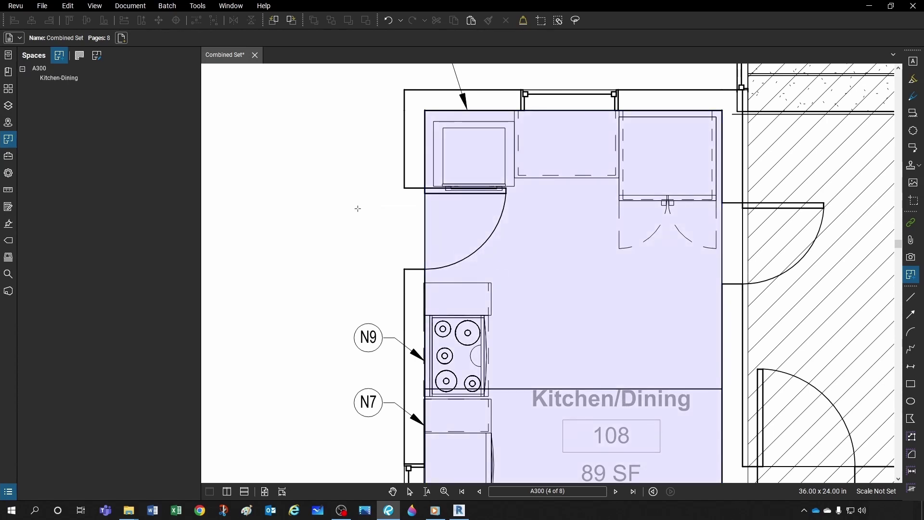
- Stop adding spaces and select the Kitchen-Dining space to show it on the plan
{"action": "scroll", "coordinate": [399, 219], "scroll_direction": "down", "scroll_amount": 3}
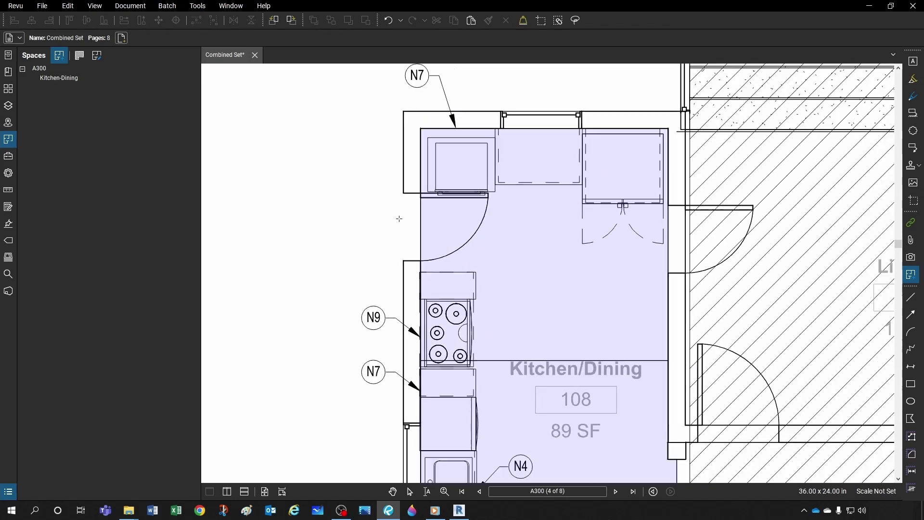
{"action": "scroll", "coordinate": [426, 273], "scroll_direction": "down", "scroll_amount": 1}
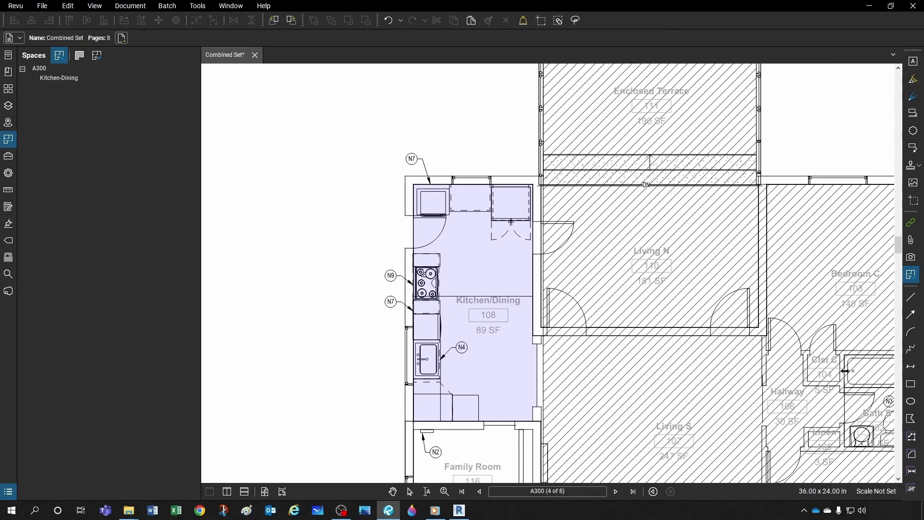
{"action": "key", "text": "Escape"}
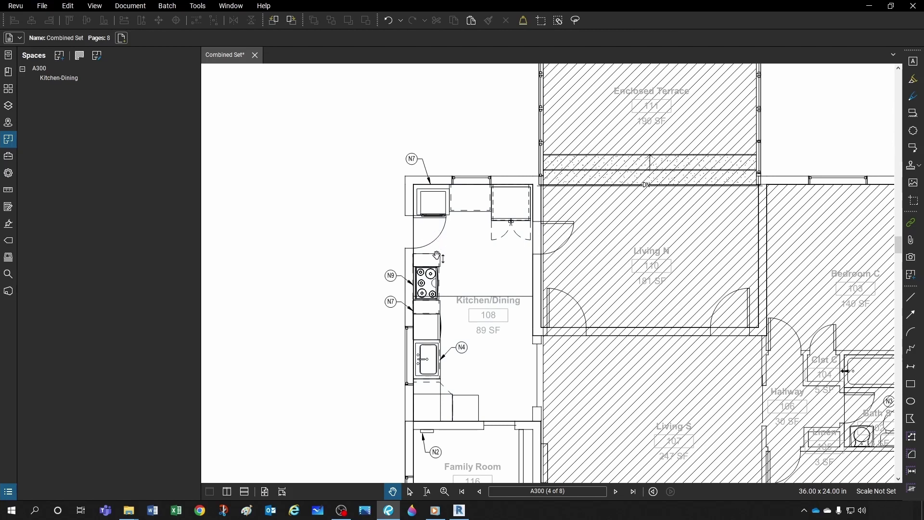
{"action": "left_click", "coordinate": [64, 81]}
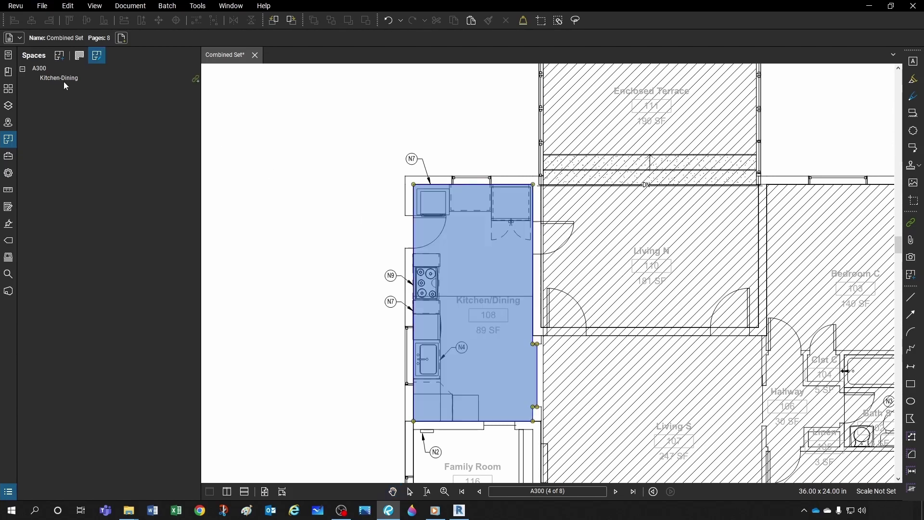
{"action": "left_click", "coordinate": [64, 82]}
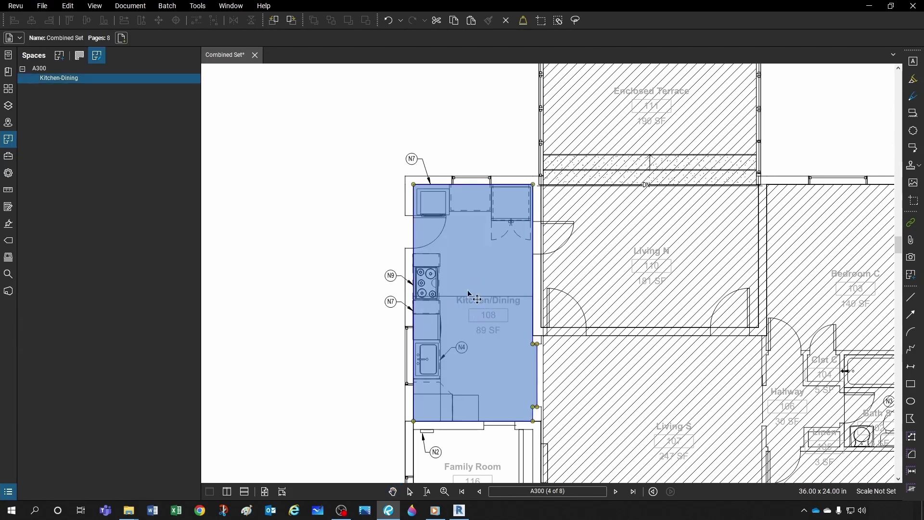
{"action": "scroll", "coordinate": [493, 297], "scroll_direction": "up", "scroll_amount": 2}
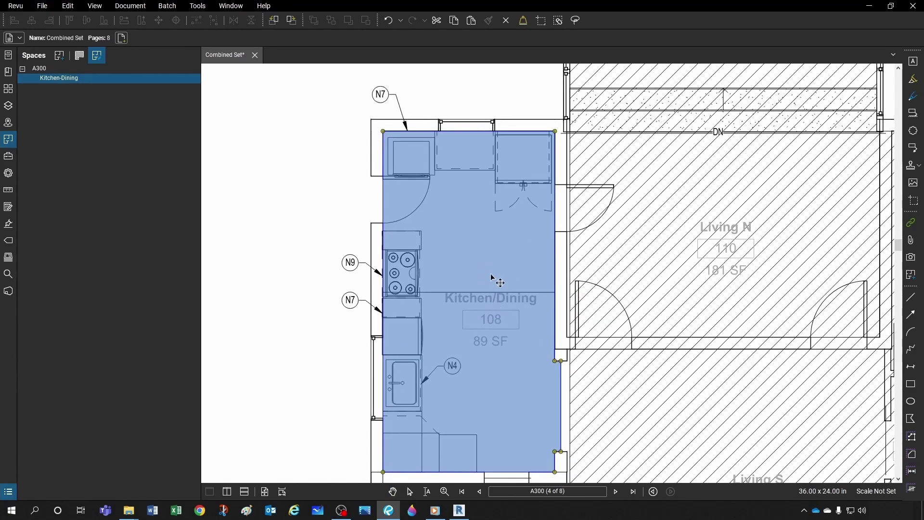
- Close the Markups List, deselect Kitchen-Dining, and zoom out to fit the A300 sheet
{"action": "left_click", "coordinate": [8, 492]}
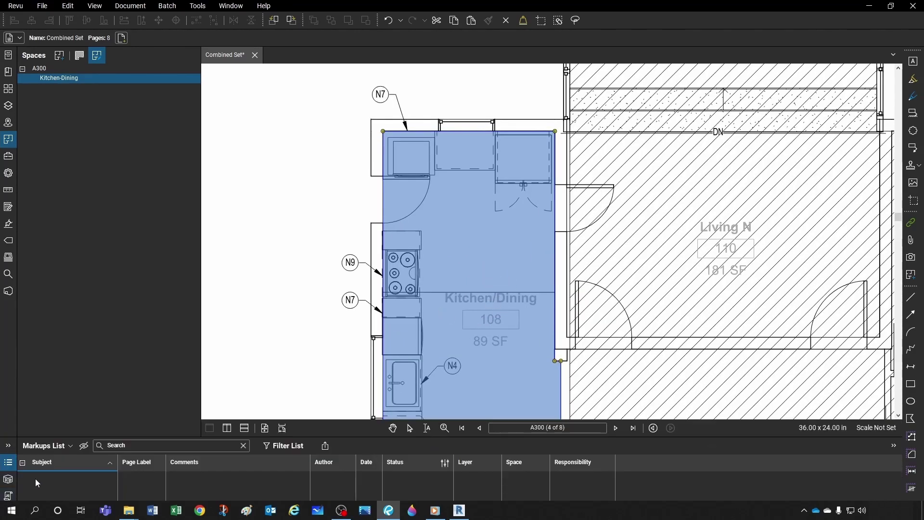
{"action": "left_click", "coordinate": [9, 463]}
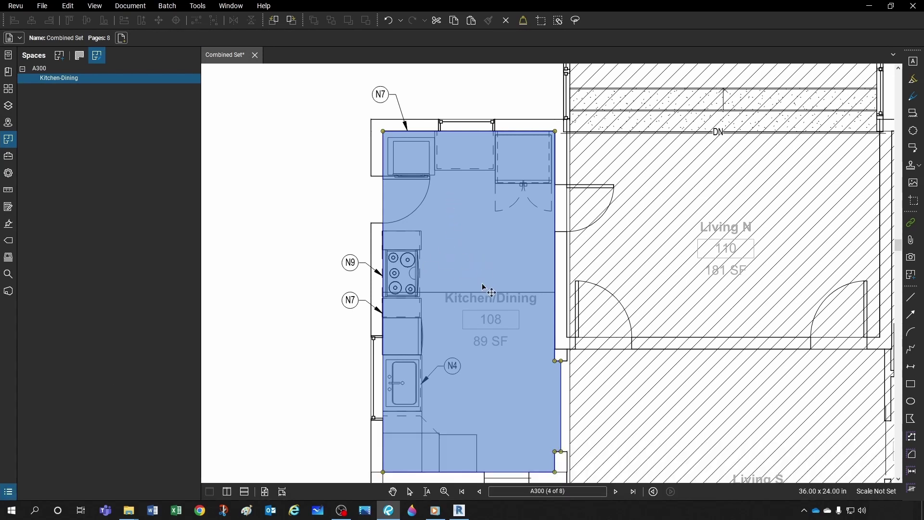
{"action": "left_click", "coordinate": [359, 205]}
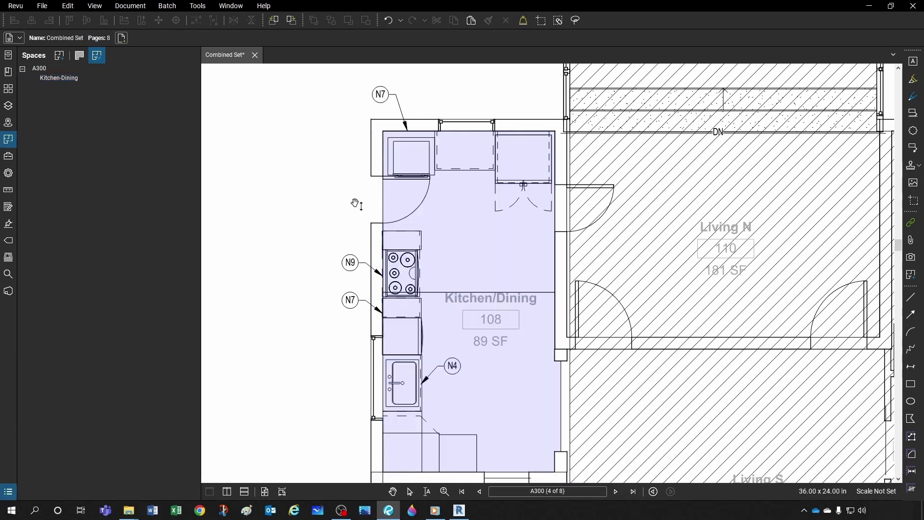
{"action": "scroll", "coordinate": [319, 210], "scroll_direction": "down", "scroll_amount": 1}
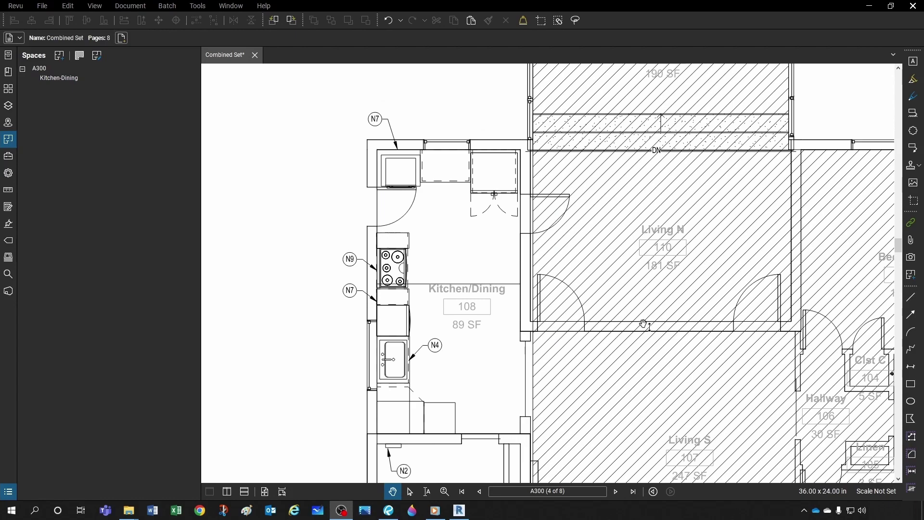
{"action": "scroll", "coordinate": [464, 233], "scroll_direction": "down", "scroll_amount": 4}
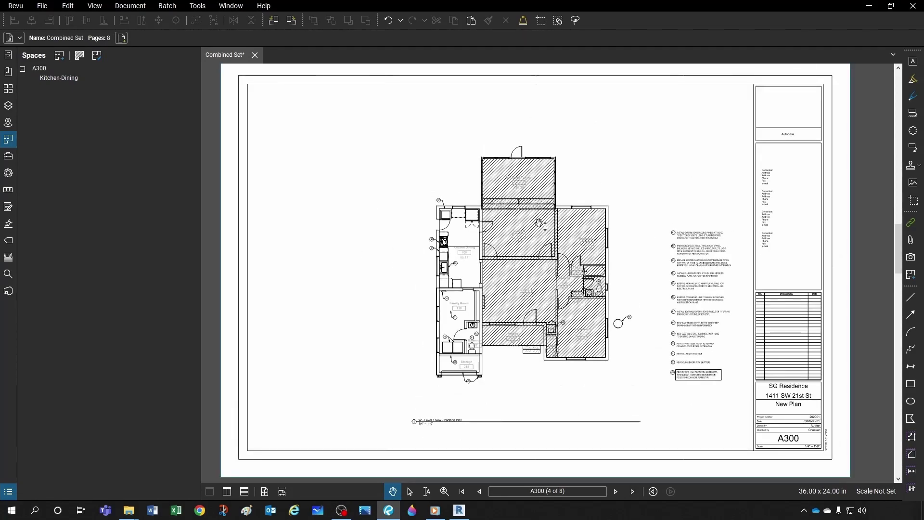
- Set the A300 bookmark to the current view, check it from A200, and zoom into Kitchen/Dining
{"action": "left_click", "coordinate": [7, 71]}
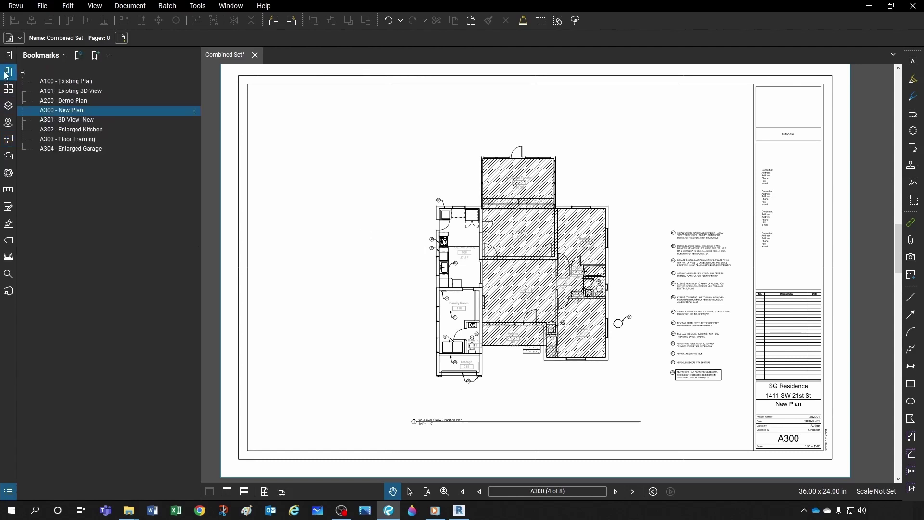
{"action": "right_click", "coordinate": [55, 112]}
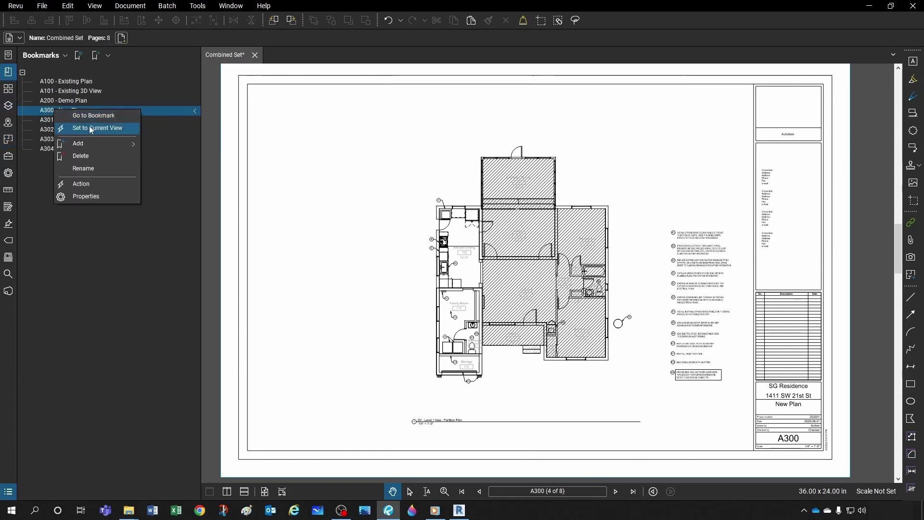
{"action": "left_click", "coordinate": [92, 129]}
{"action": "left_click", "coordinate": [61, 104]}
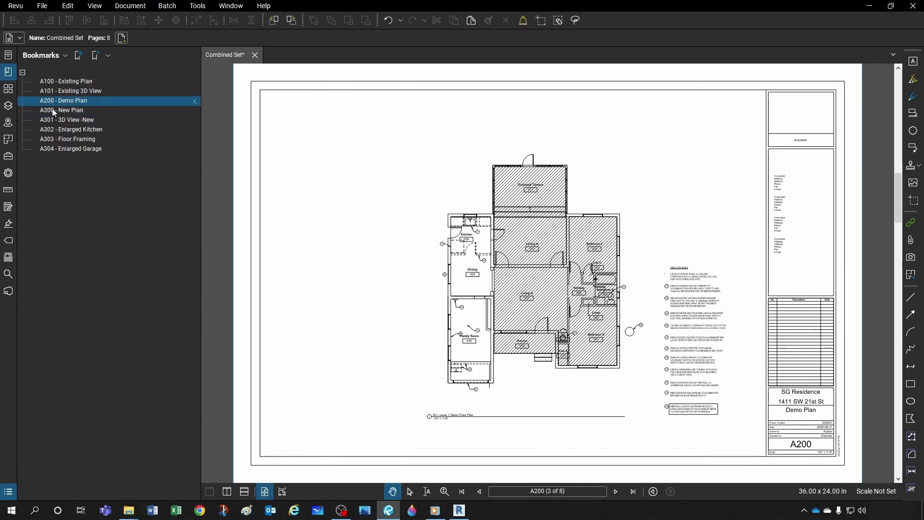
{"action": "left_click", "coordinate": [53, 110]}
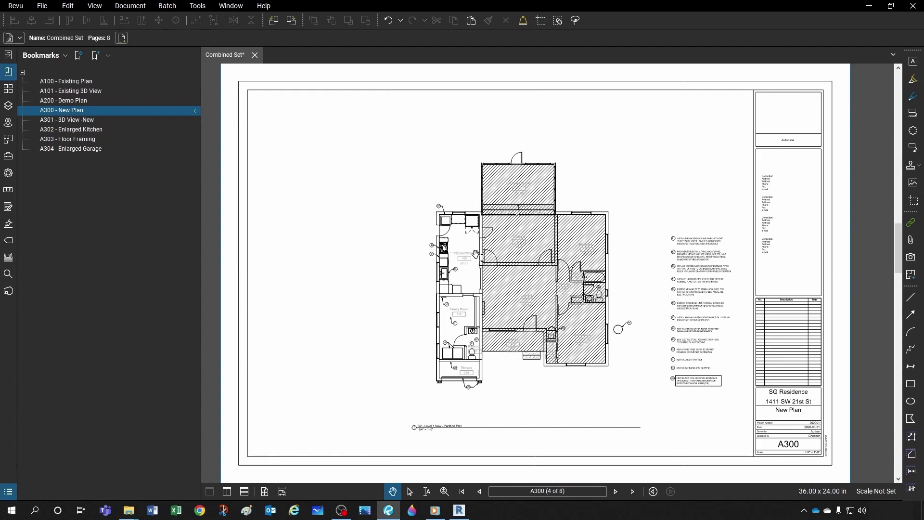
{"action": "scroll", "coordinate": [402, 313], "scroll_direction": "up", "scroll_amount": 3}
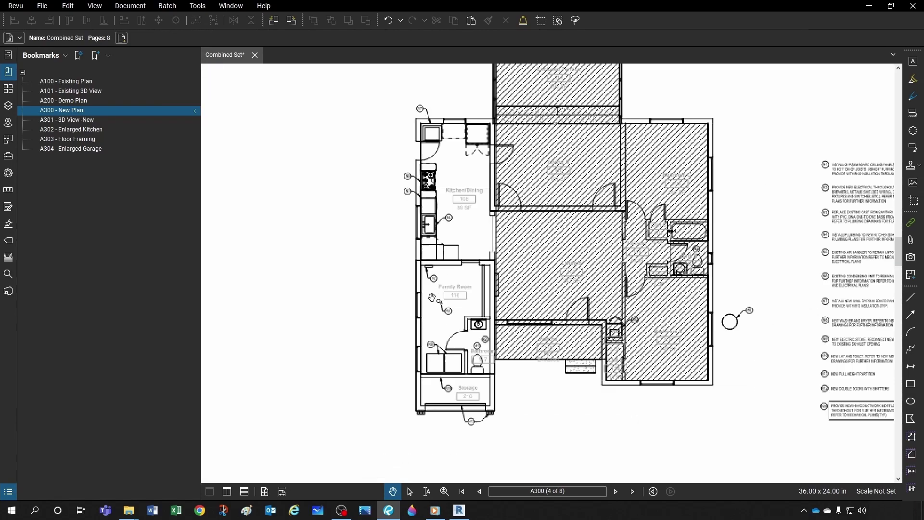
{"action": "scroll", "coordinate": [469, 208], "scroll_direction": "up", "scroll_amount": 5}
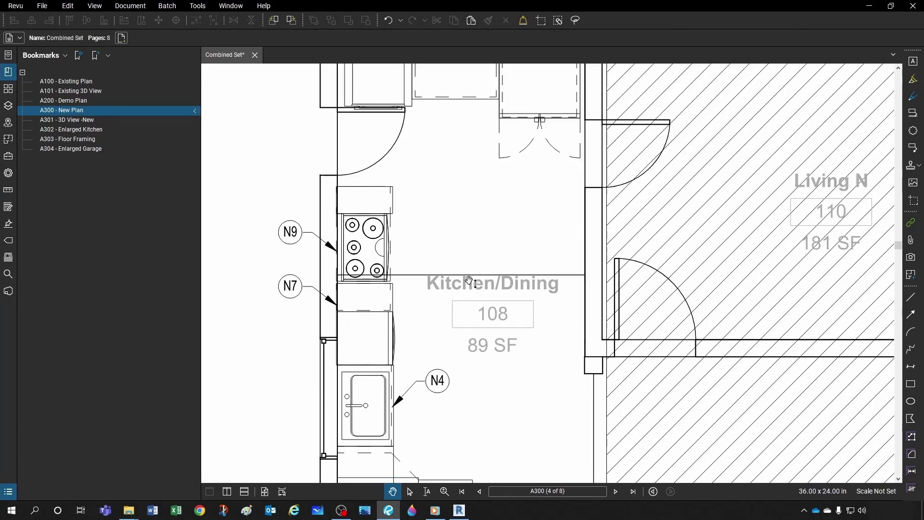
{"action": "scroll", "coordinate": [469, 281], "scroll_direction": "down", "scroll_amount": 2}
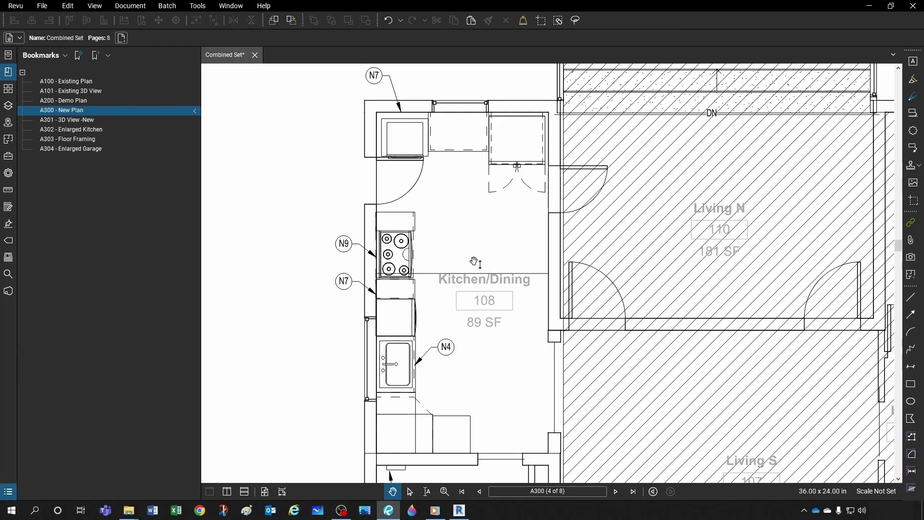
- Add an A300 - Kitchen-Dinining bookmark whose action targets space Page 4 : Kitchen-Dining
{"action": "left_click", "coordinate": [79, 55]}
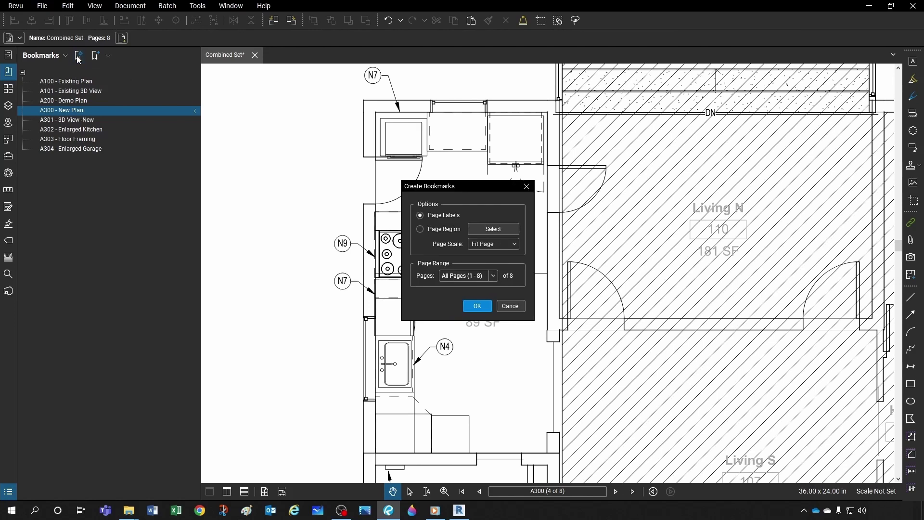
{"action": "key", "text": "Return"}
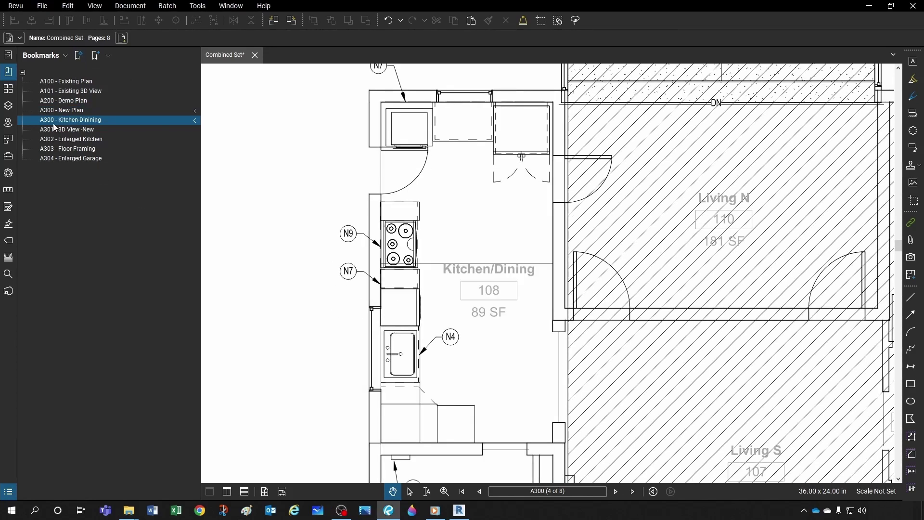
{"action": "right_click", "coordinate": [77, 120]}
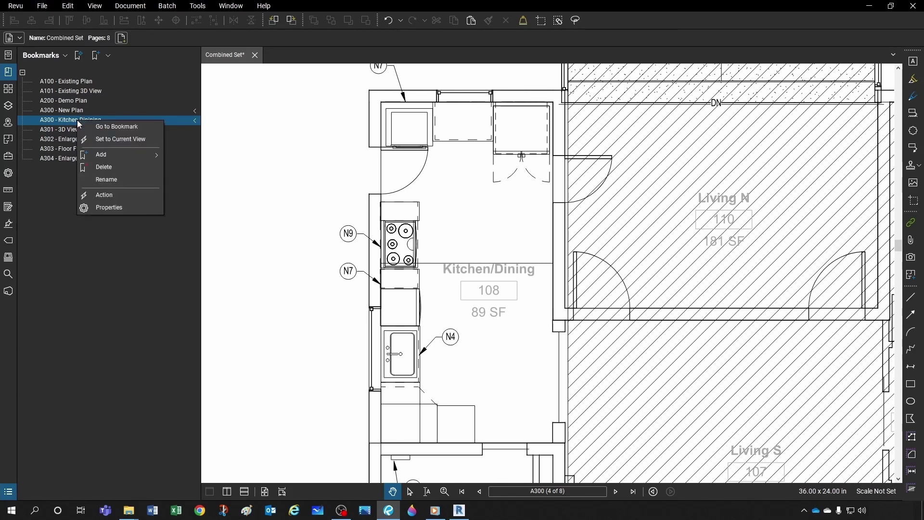
{"action": "left_click", "coordinate": [111, 198]}
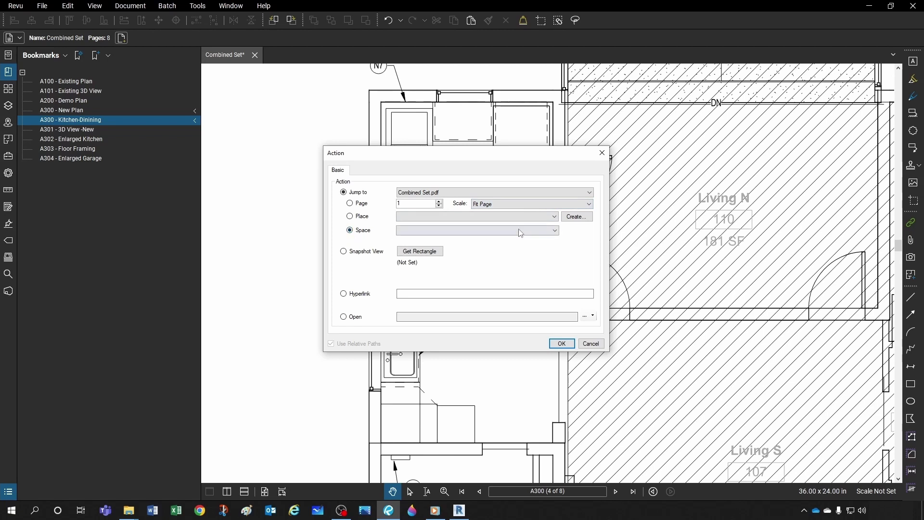
{"action": "left_click", "coordinate": [542, 231]}
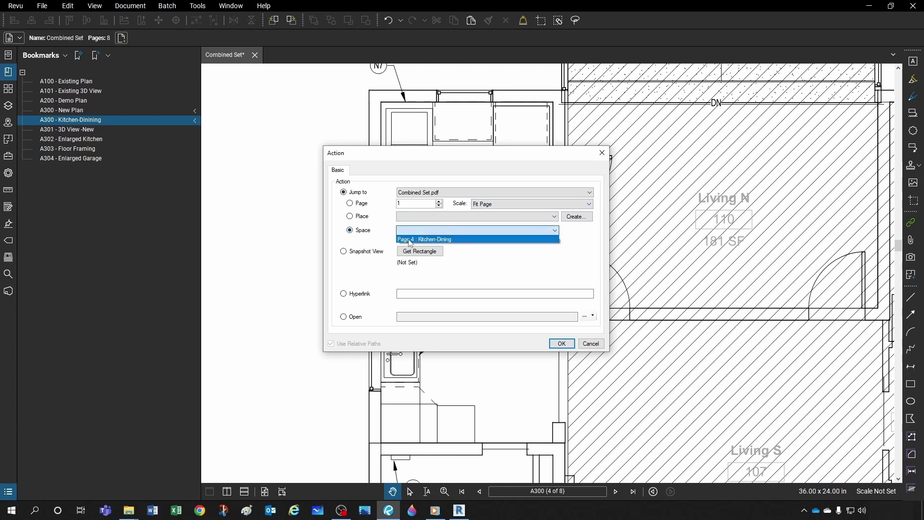
{"action": "left_click", "coordinate": [434, 239]}
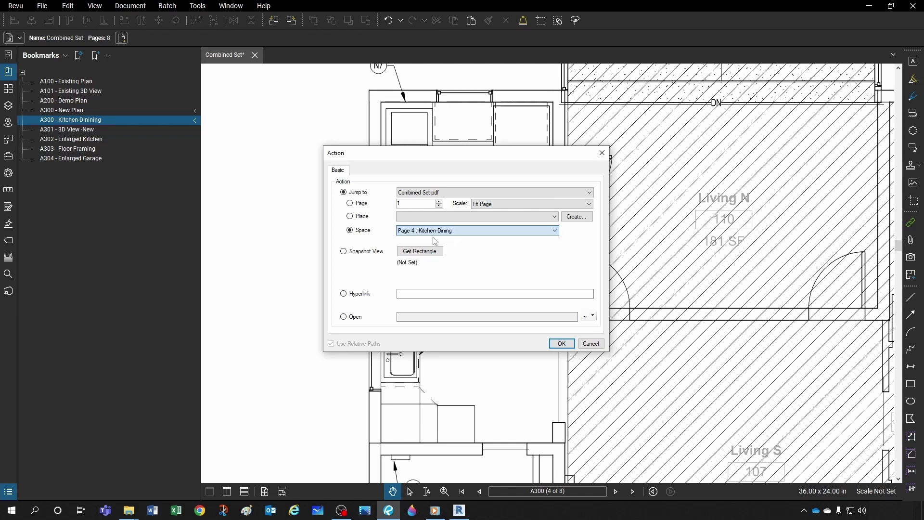
{"action": "left_click", "coordinate": [560, 344]}
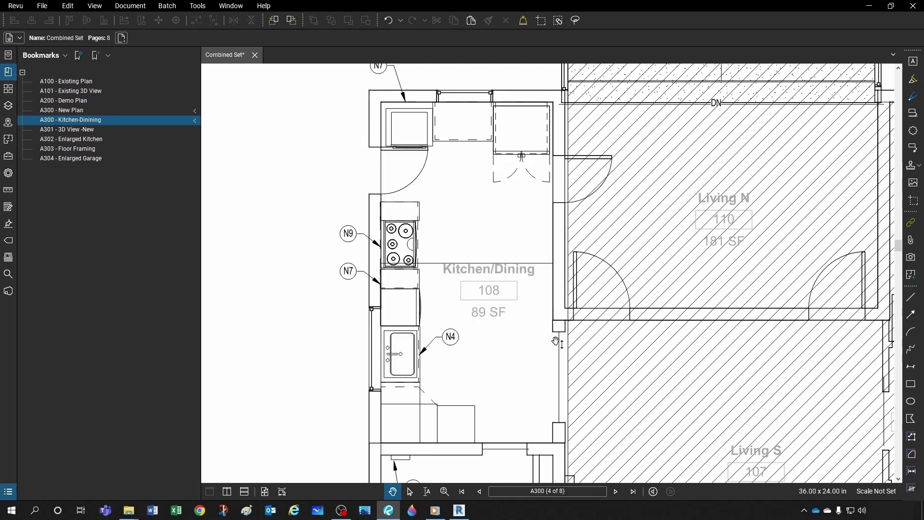
- Test the Kitchen-Dining bookmark by jumping to it from sheet A303 Floor Framing
{"action": "left_click", "coordinate": [84, 149]}
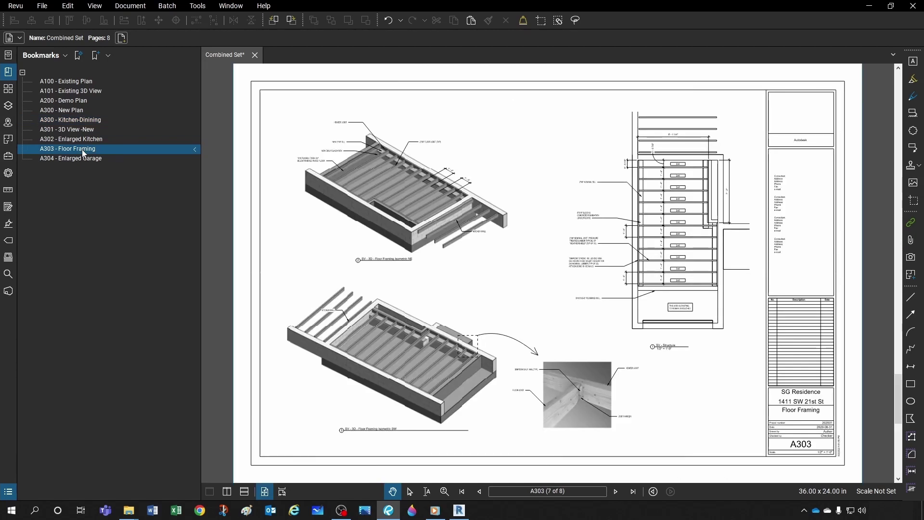
{"action": "left_click", "coordinate": [76, 120]}
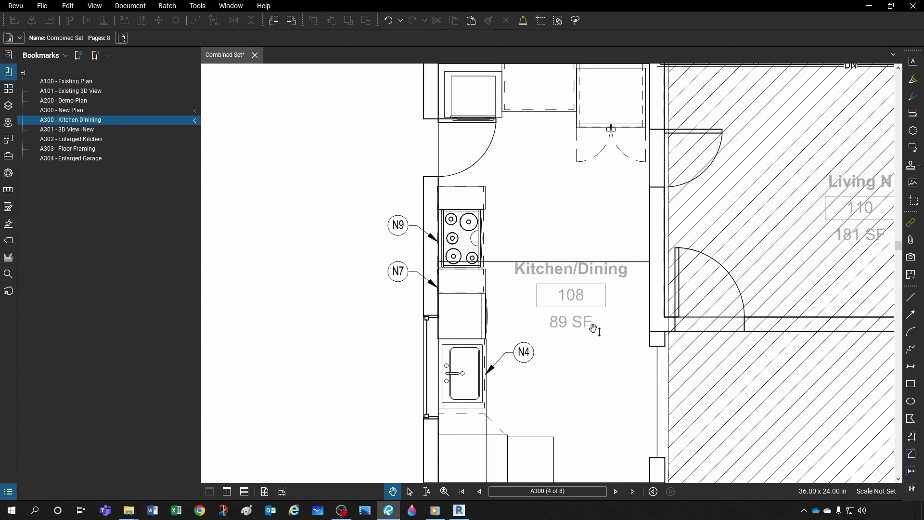
{"action": "scroll", "coordinate": [350, 251], "scroll_direction": "down", "scroll_amount": 4}
{"action": "scroll", "coordinate": [351, 251], "scroll_direction": "down", "scroll_amount": 3}
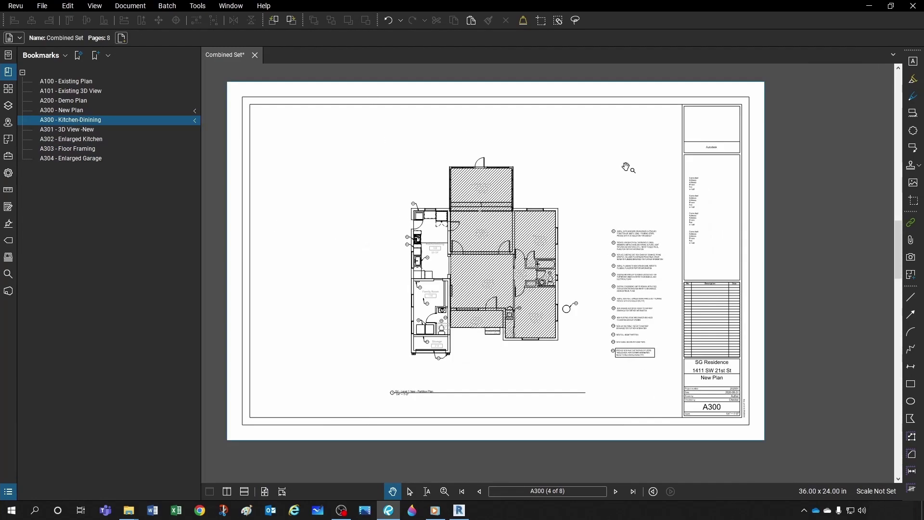
{"action": "scroll", "coordinate": [605, 237], "scroll_direction": "up", "scroll_amount": 1}
{"action": "scroll", "coordinate": [591, 343], "scroll_direction": "up", "scroll_amount": 5}
{"action": "scroll", "coordinate": [591, 343], "scroll_direction": "up", "scroll_amount": 6}
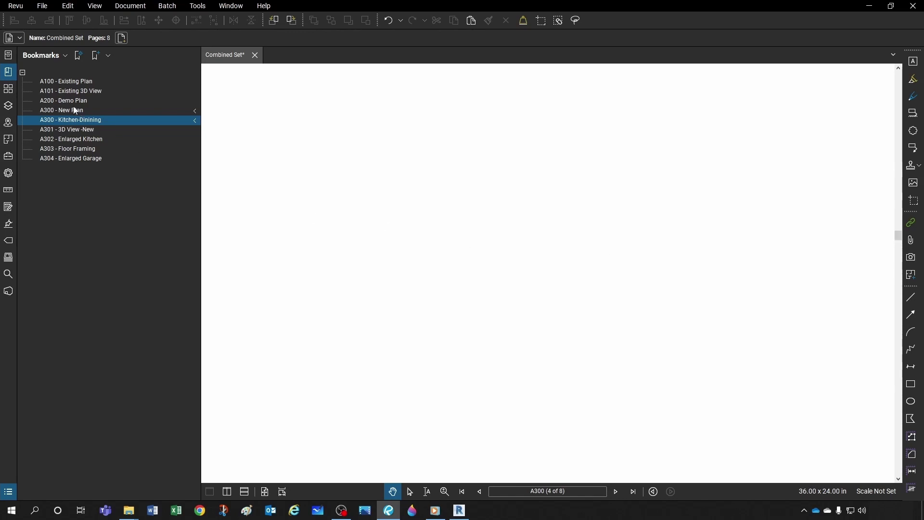
- Retest the bookmark from A200 Demo Plan, then delete the A300 - Kitchen-Dinining bookmark
{"action": "left_click", "coordinate": [64, 101]}
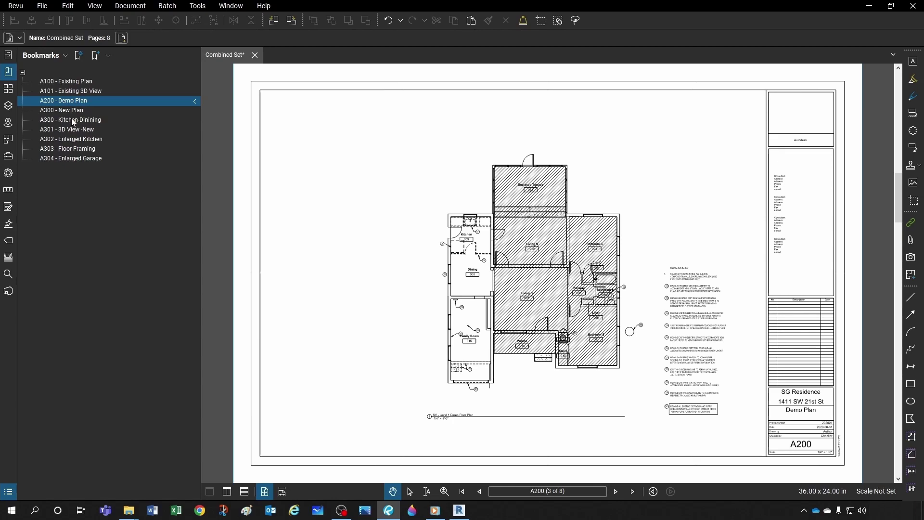
{"action": "left_click", "coordinate": [71, 120]}
{"action": "scroll", "coordinate": [488, 238], "scroll_direction": "down", "scroll_amount": 8}
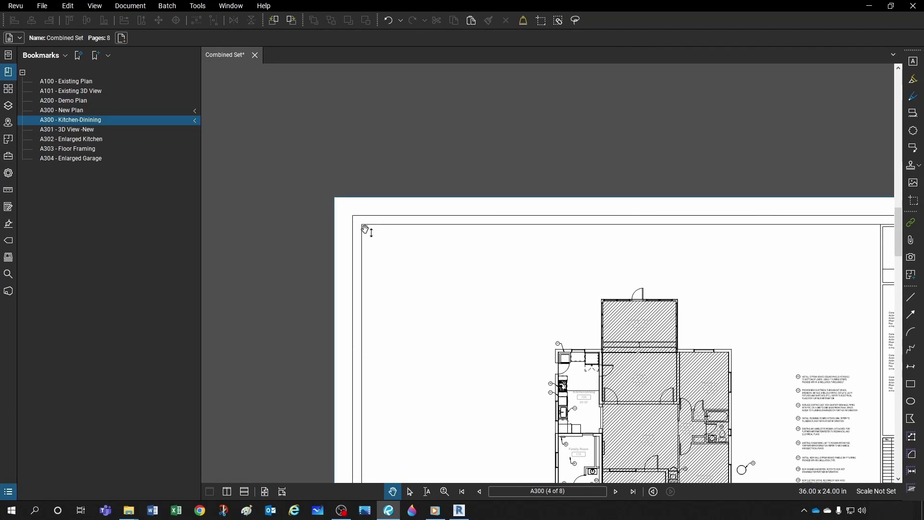
{"action": "scroll", "coordinate": [365, 227], "scroll_direction": "up", "scroll_amount": 3}
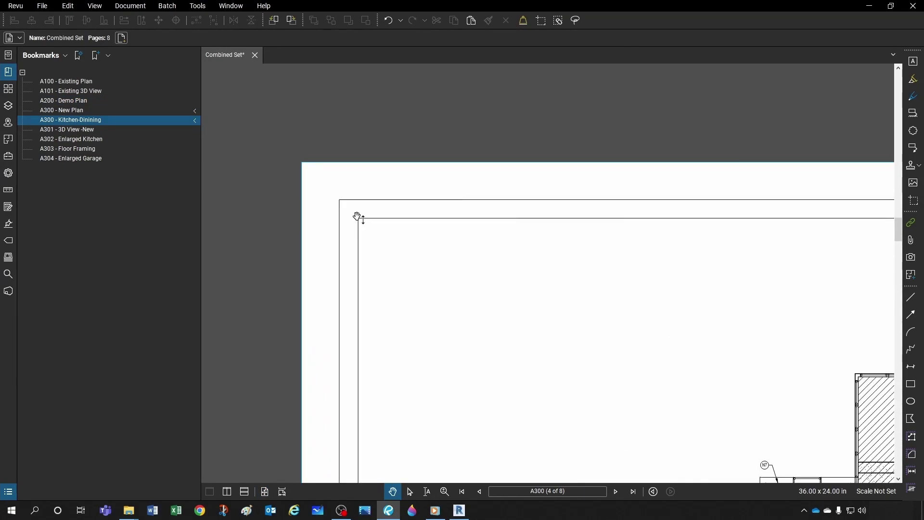
{"action": "left_click", "coordinate": [71, 102]}
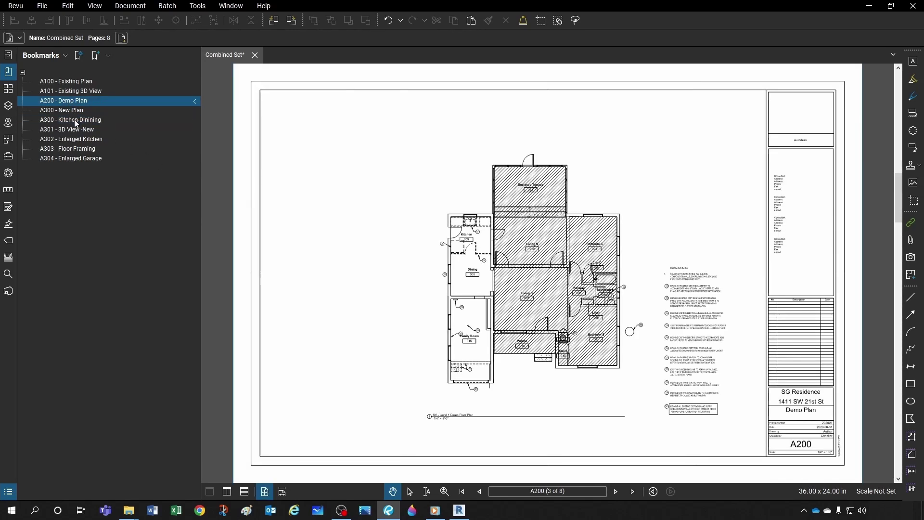
{"action": "left_click", "coordinate": [74, 120]}
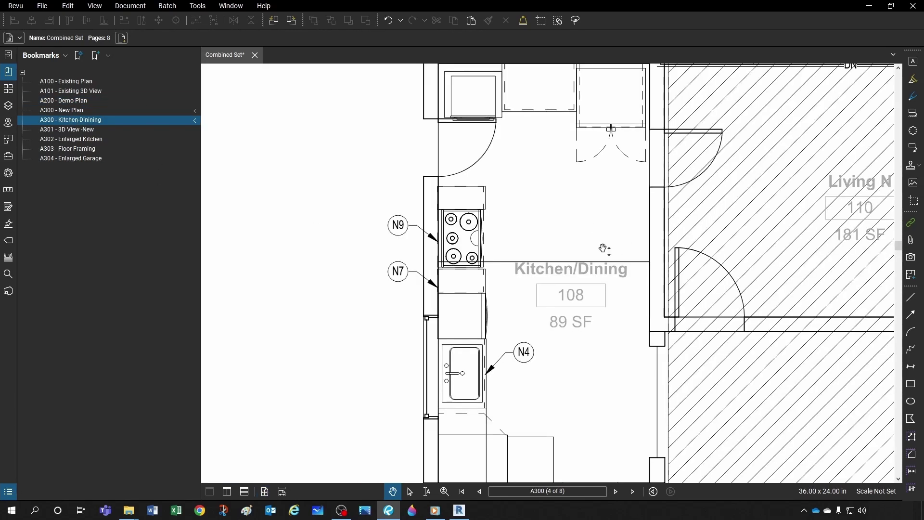
{"action": "key", "text": "Delete"}
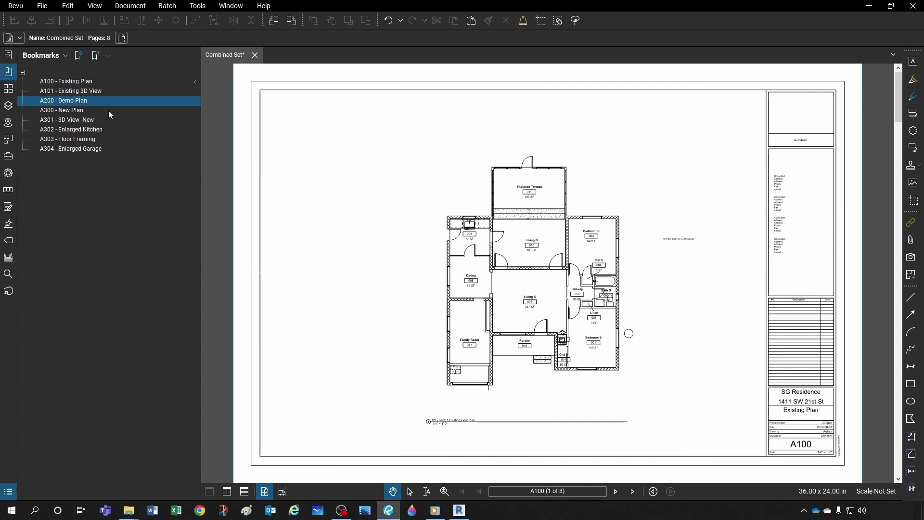
{"action": "left_click", "coordinate": [69, 83]}
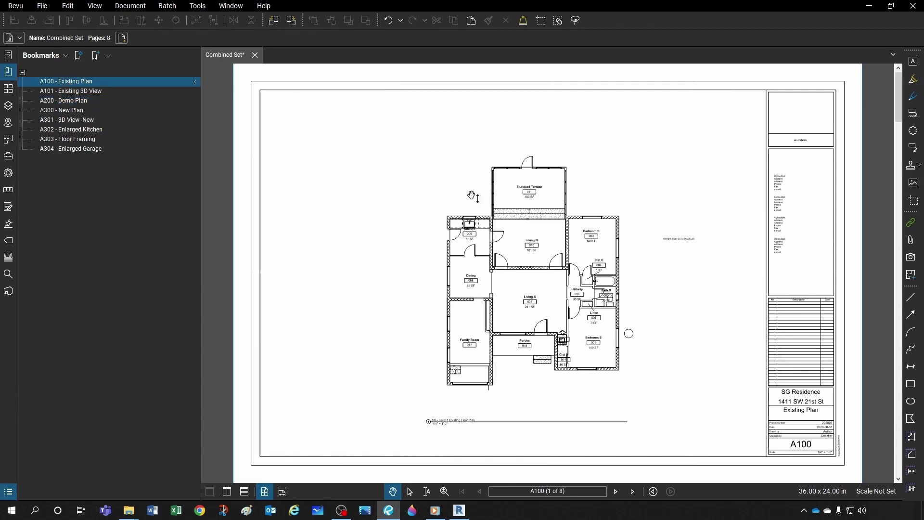
{"action": "scroll", "coordinate": [684, 252], "scroll_direction": "up", "scroll_amount": 8}
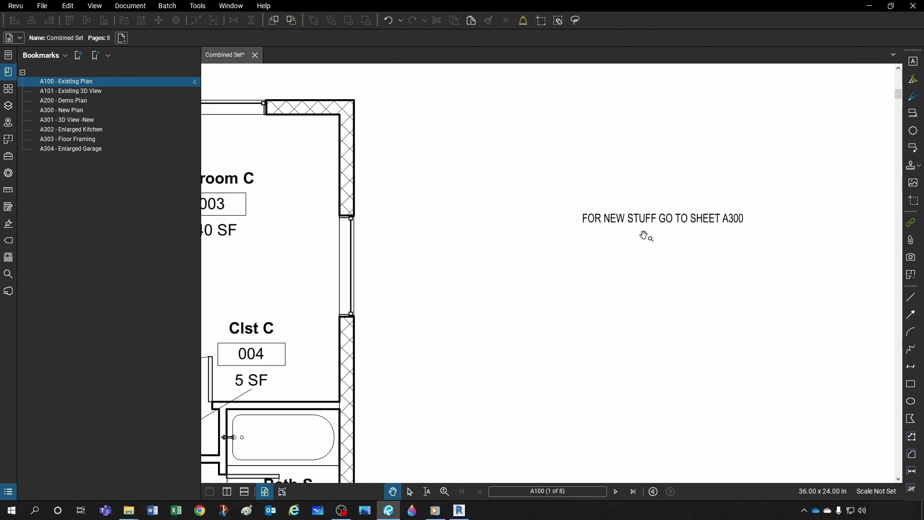
{"action": "scroll", "coordinate": [596, 231], "scroll_direction": "up", "scroll_amount": 2}
{"action": "left_click_drag", "start_coordinate": [610, 240], "coordinate": [563, 260]}
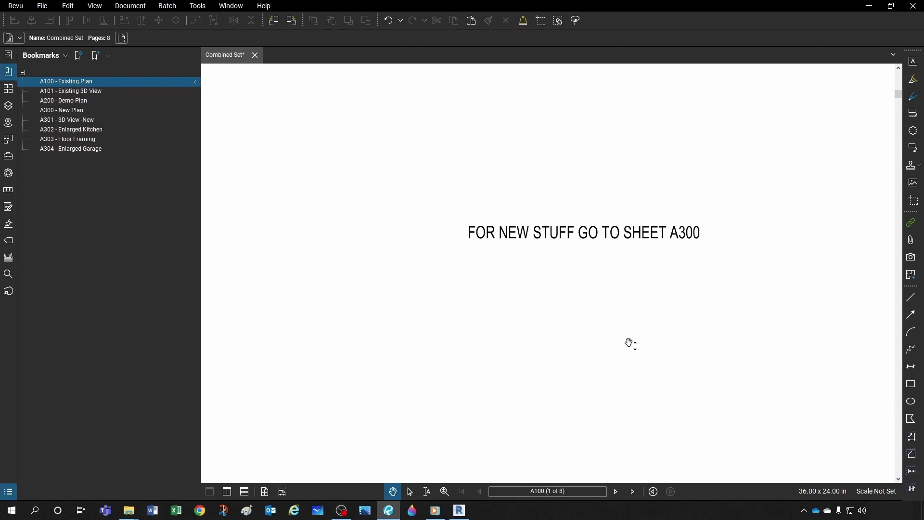
{"action": "scroll", "coordinate": [626, 344], "scroll_direction": "down", "scroll_amount": 3}
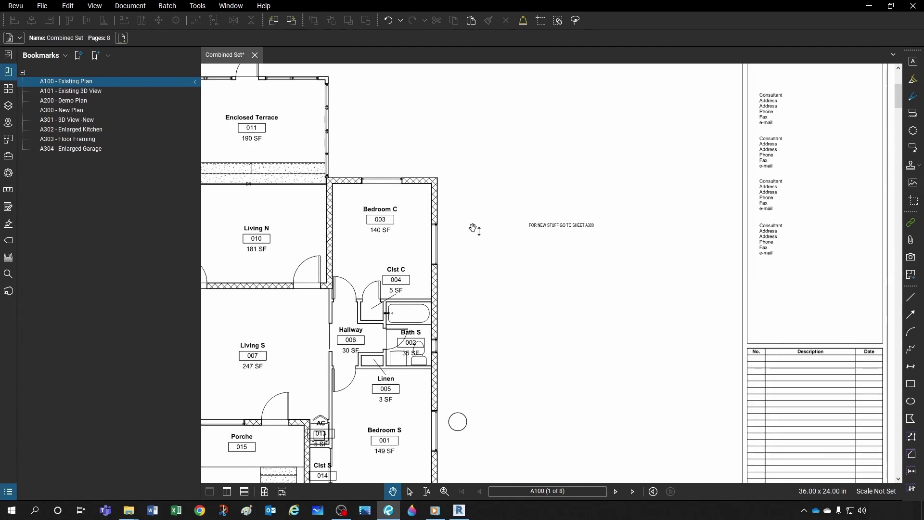
{"action": "scroll", "coordinate": [599, 233], "scroll_direction": "up", "scroll_amount": 3}
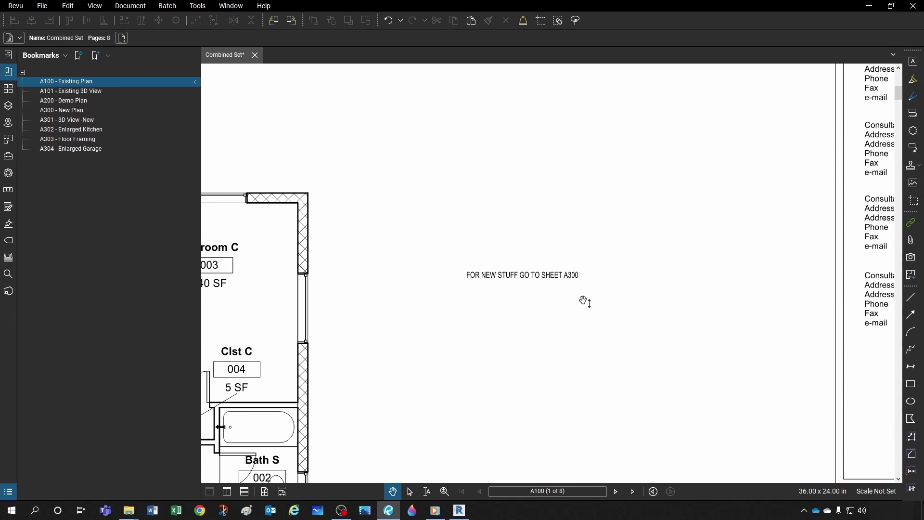
{"action": "scroll", "coordinate": [581, 297], "scroll_direction": "up", "scroll_amount": 1}
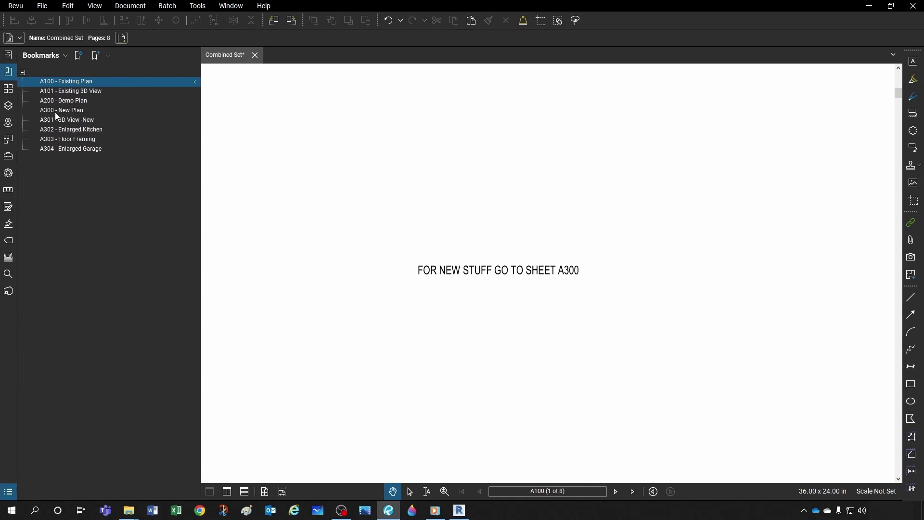
{"action": "scroll", "coordinate": [630, 294], "scroll_direction": "down", "scroll_amount": 2}
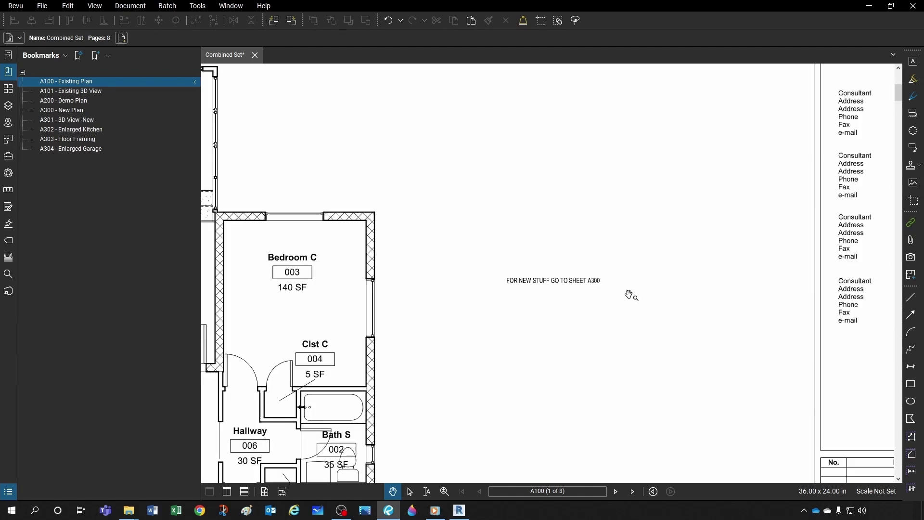
{"action": "scroll", "coordinate": [628, 294], "scroll_direction": "up", "scroll_amount": 3}
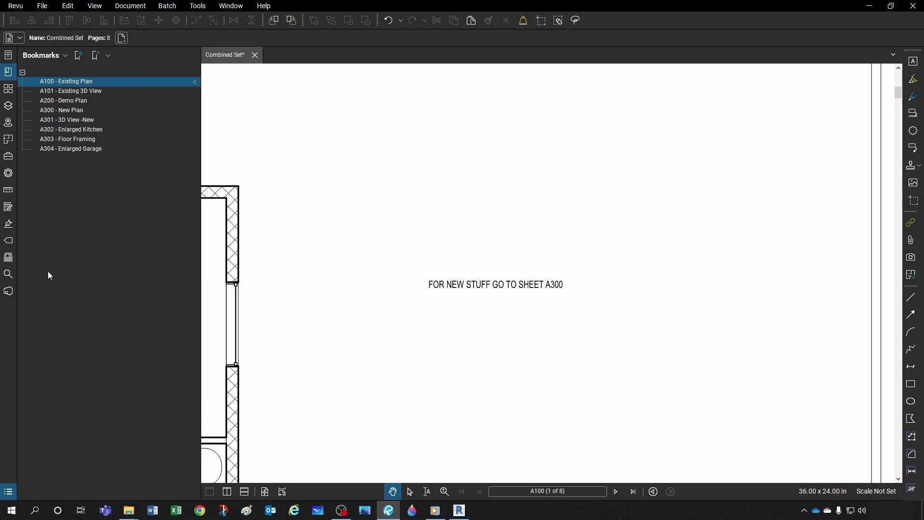
- Show the Links panel with the document's places and hyperlinks, nudging the sheet upward
{"action": "left_click", "coordinate": [8, 122]}
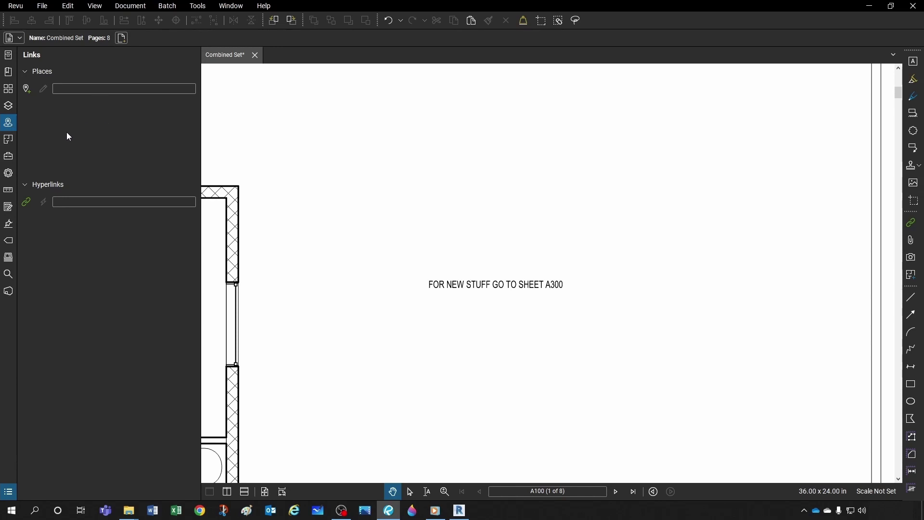
{"action": "left_click_drag", "start_coordinate": [510, 200], "coordinate": [511, 191]}
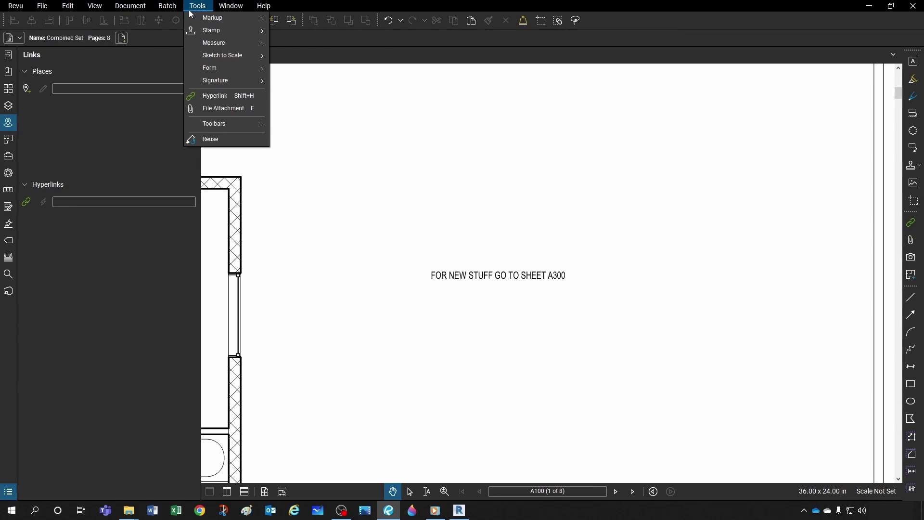
{"action": "left_click", "coordinate": [491, 197]}
{"action": "scroll", "coordinate": [507, 184], "scroll_direction": "down", "scroll_amount": 3}
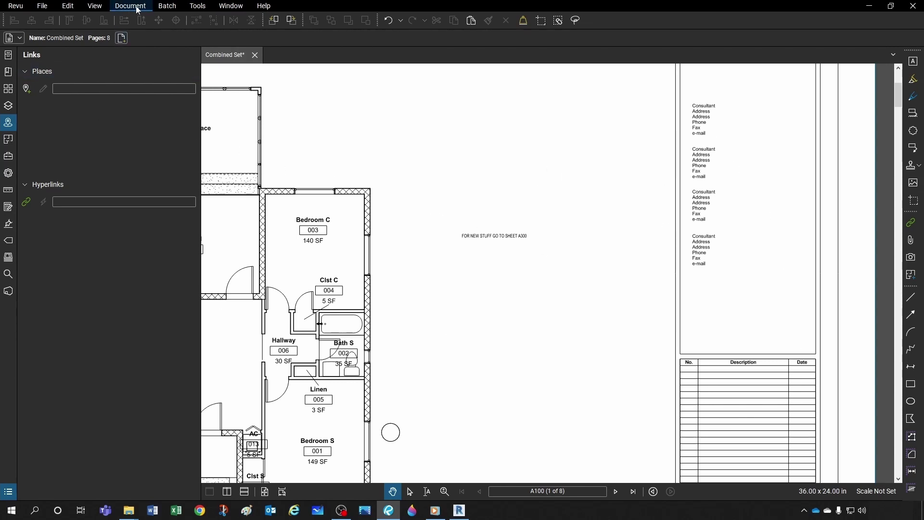
- Start a new batch hyperlink job via Batch > Link > New
{"action": "left_click", "coordinate": [166, 7]}
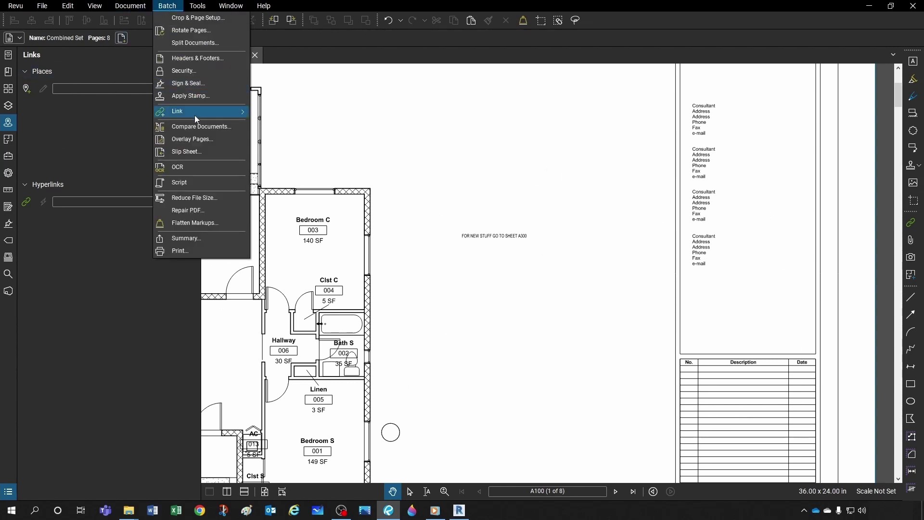
{"action": "mouse_move", "coordinate": [185, 115]}
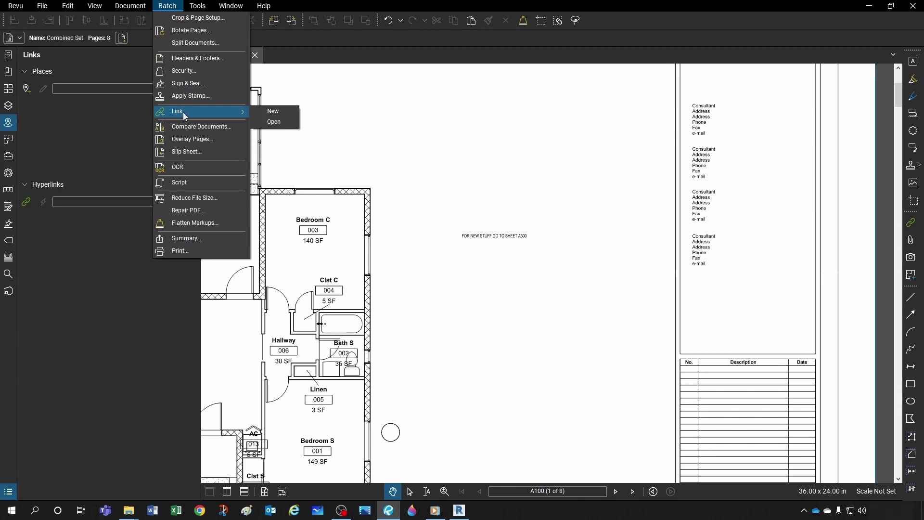
{"action": "left_click", "coordinate": [272, 115]}
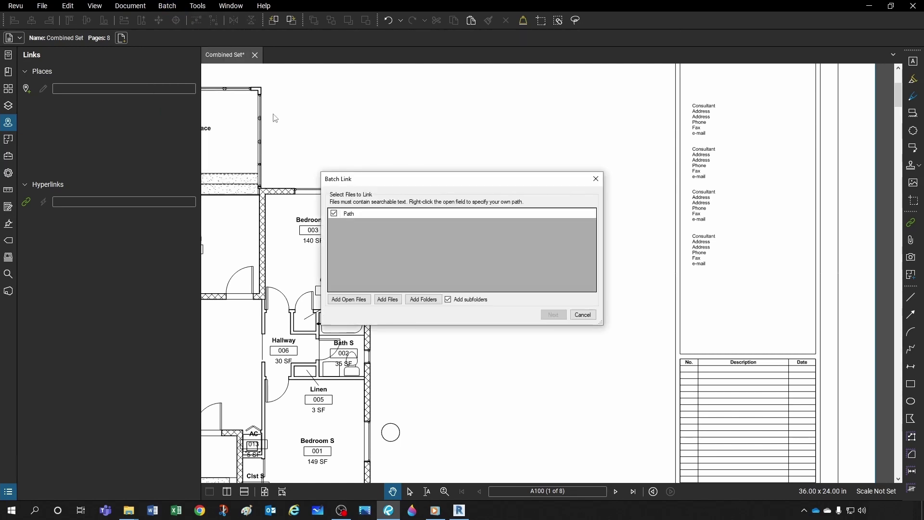
- Add the open Combined Set.pdf to Batch Link and choose Page Region for search terms
{"action": "left_click", "coordinate": [345, 302]}
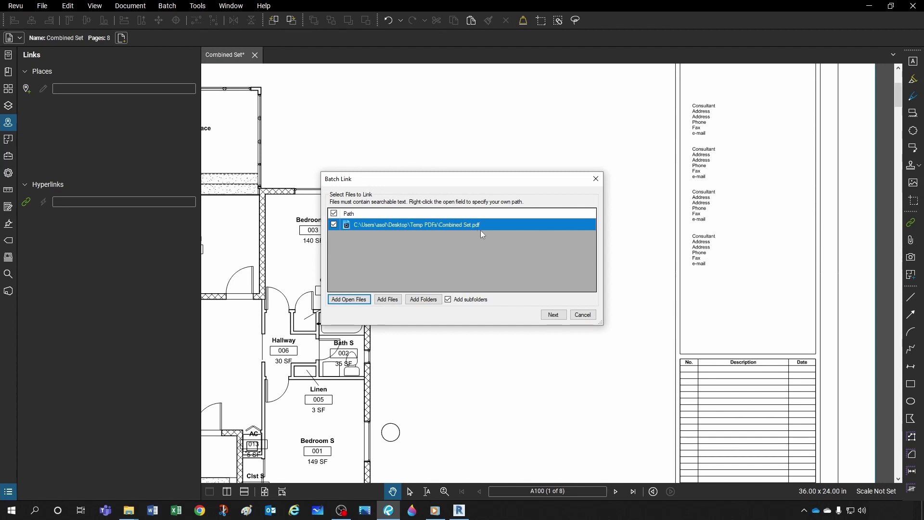
{"action": "left_click", "coordinate": [553, 315]}
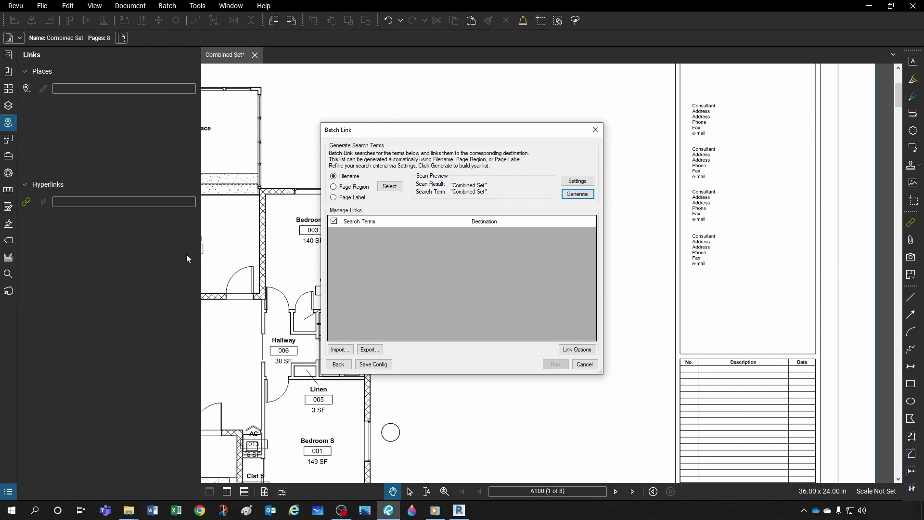
{"action": "left_click", "coordinate": [334, 187]}
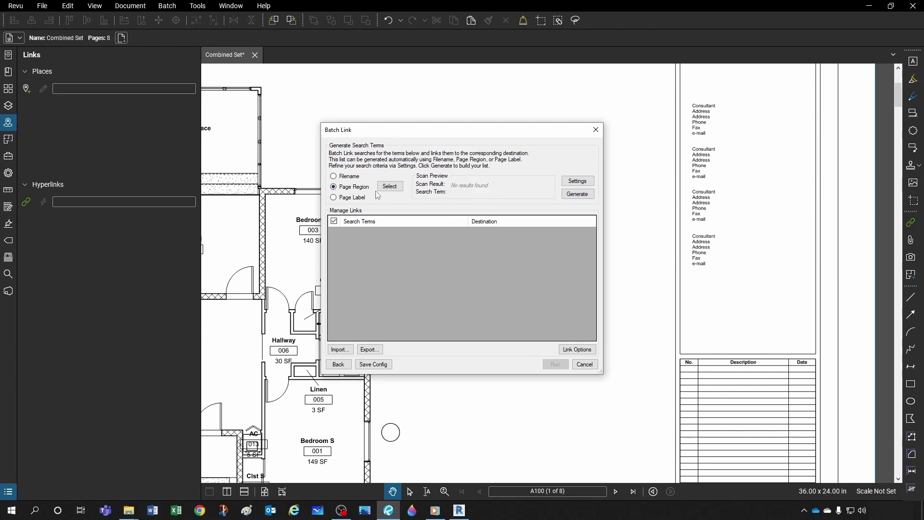
- Outline the A100 sheet number in the title block as the search-term region
{"action": "left_click", "coordinate": [390, 187]}
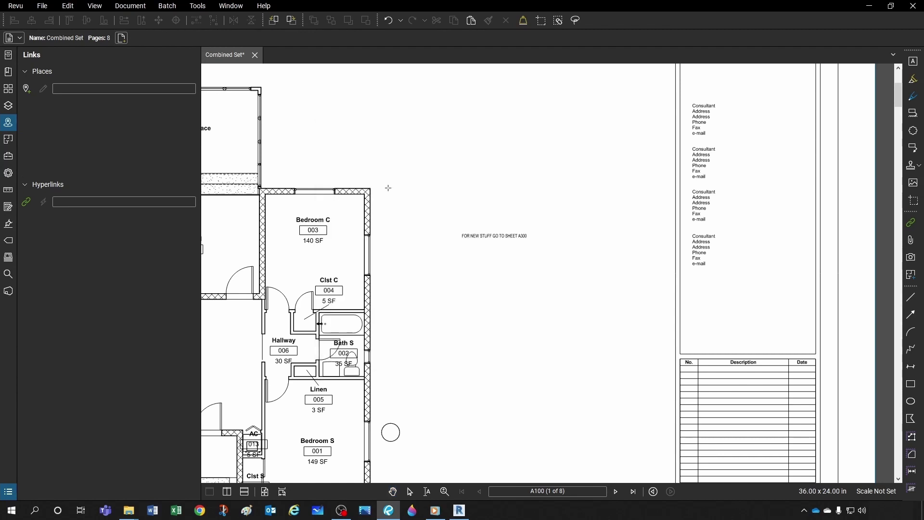
{"action": "scroll", "coordinate": [419, 209], "scroll_direction": "down", "scroll_amount": 4}
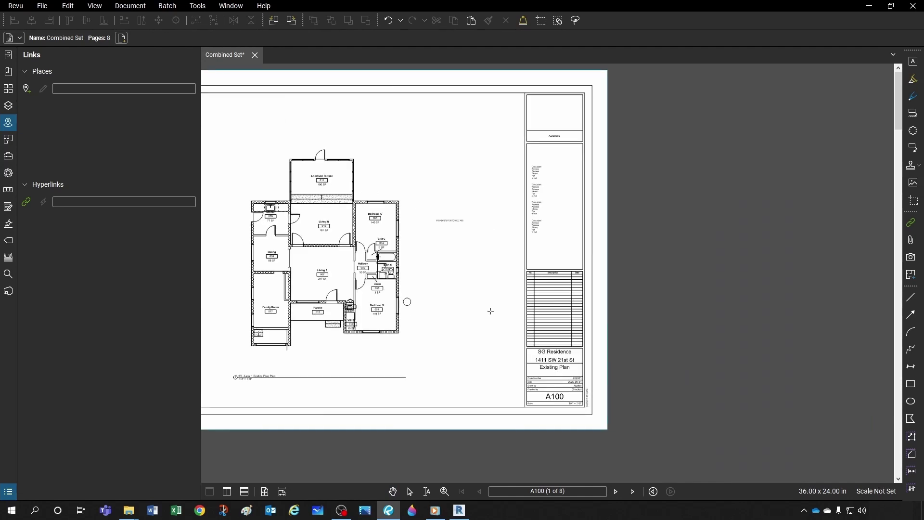
{"action": "scroll", "coordinate": [491, 311], "scroll_direction": "up", "scroll_amount": 6}
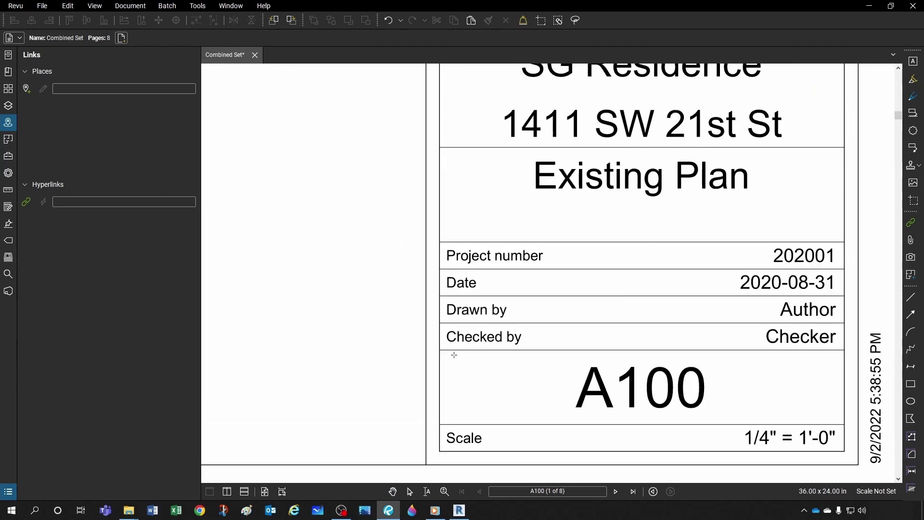
{"action": "left_click_drag", "start_coordinate": [449, 353], "coordinate": [836, 425]}
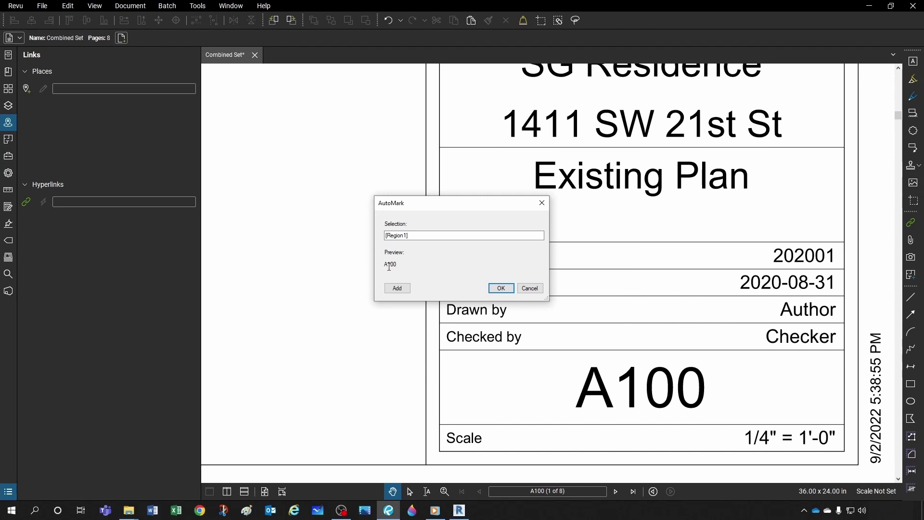
{"action": "left_click", "coordinate": [501, 288]}
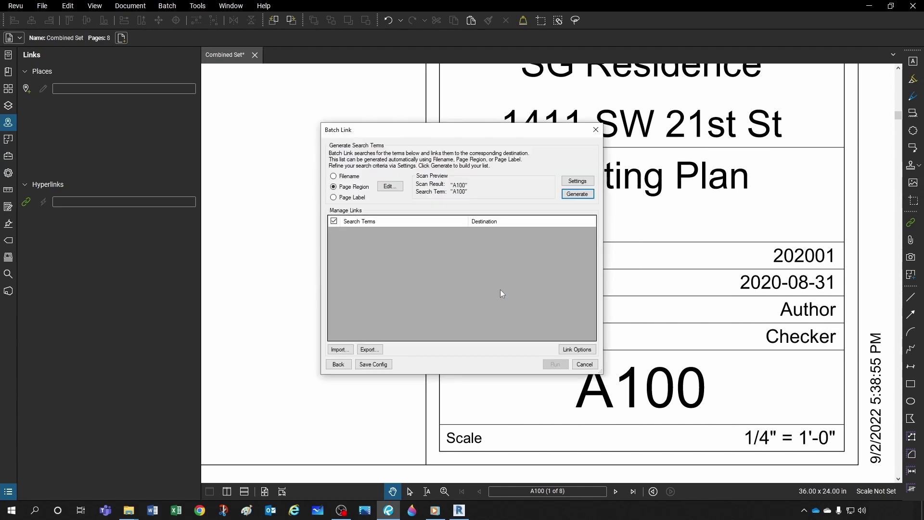
- Generate the A100–A304 search terms and run the batch link, creating 2 hyperlinks to A300
{"action": "left_click", "coordinate": [577, 181]}
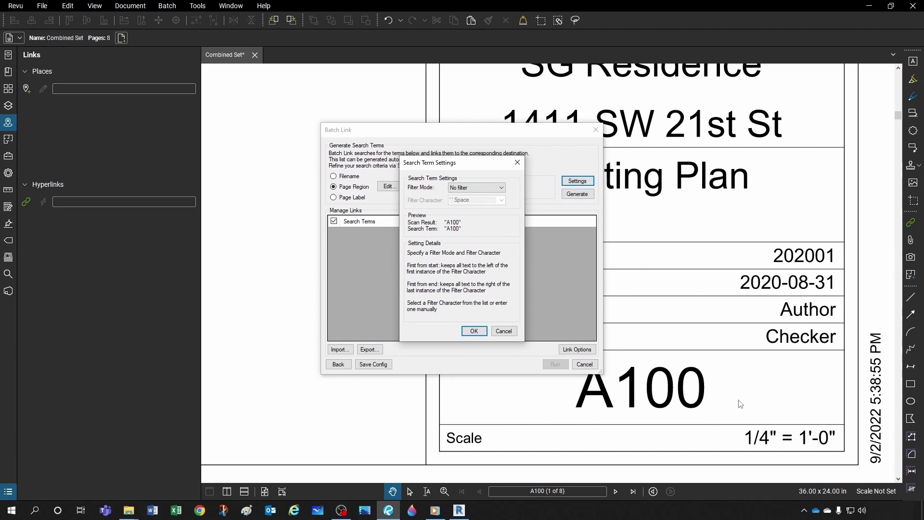
{"action": "left_click", "coordinate": [504, 331]}
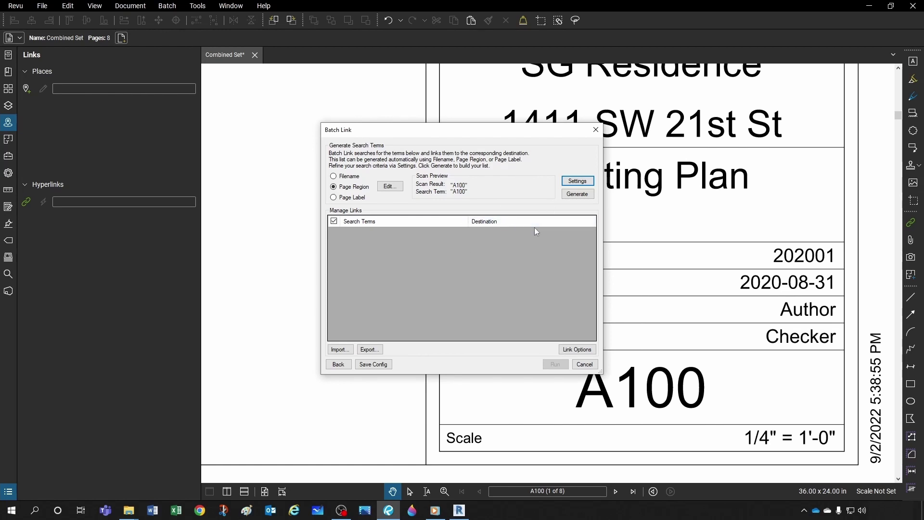
{"action": "left_click", "coordinate": [577, 195]}
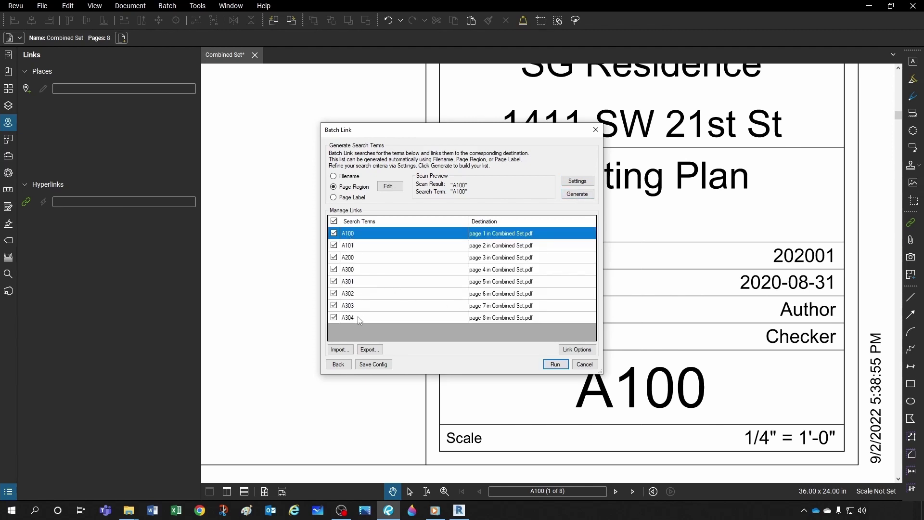
{"action": "left_click", "coordinate": [555, 364]}
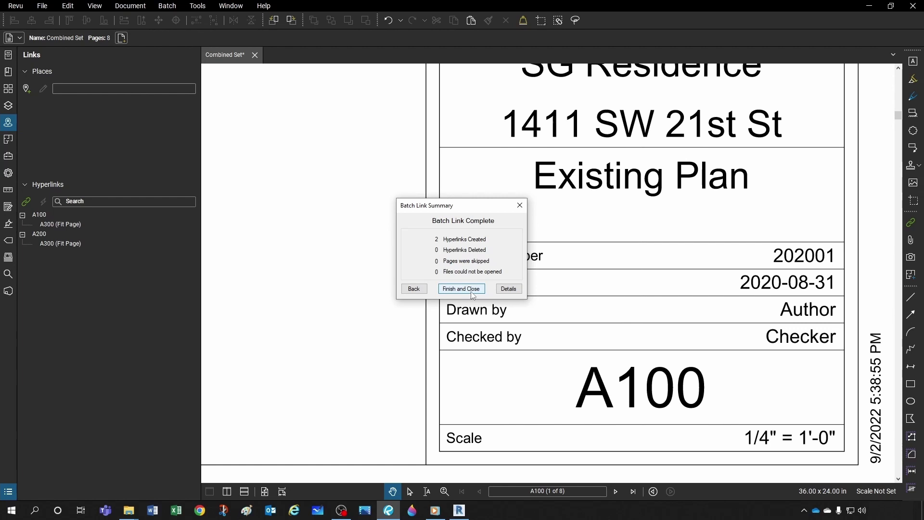
- Close the Batch Link summary and zoom back to the 'GO TO SHEET A300' note on A100
{"action": "left_click", "coordinate": [462, 289]}
{"action": "scroll", "coordinate": [656, 295], "scroll_direction": "down", "scroll_amount": 5}
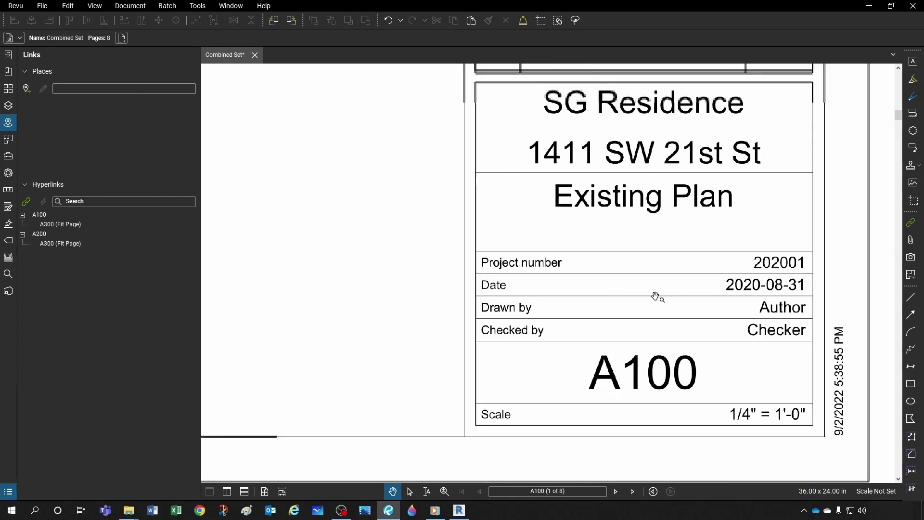
{"action": "scroll", "coordinate": [635, 313], "scroll_direction": "down", "scroll_amount": 5}
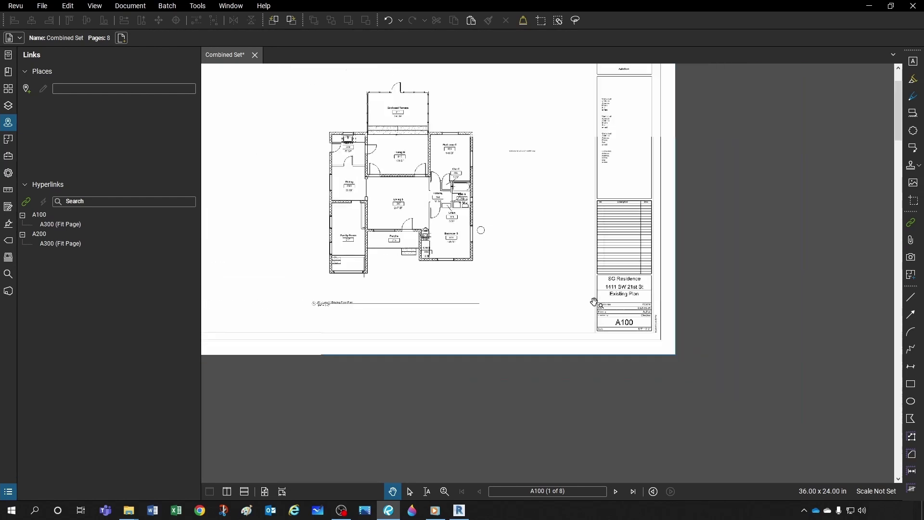
{"action": "scroll", "coordinate": [518, 241], "scroll_direction": "up", "scroll_amount": 8}
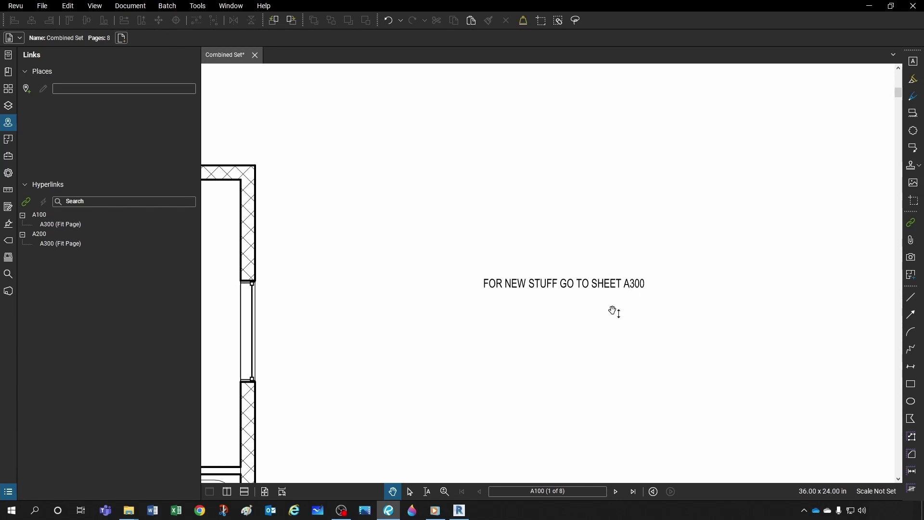
- Follow the A300 hyperlink from sheet A100 and select the A300 - New Plan bookmark
{"action": "left_click", "coordinate": [633, 287]}
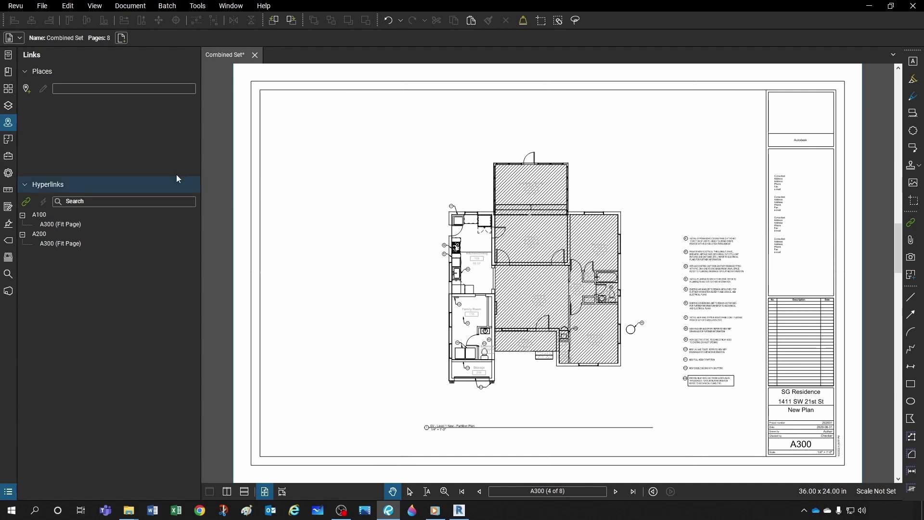
{"action": "left_click", "coordinate": [8, 73]}
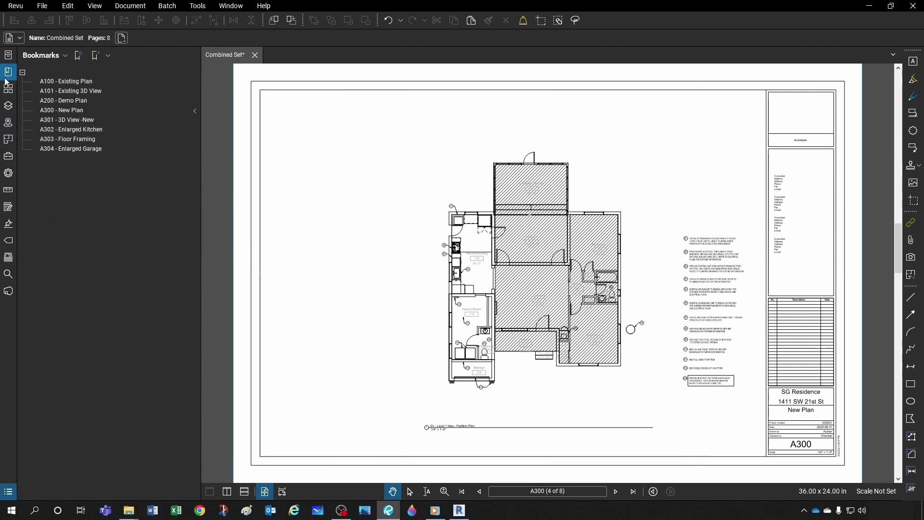
{"action": "left_click", "coordinate": [68, 112]}
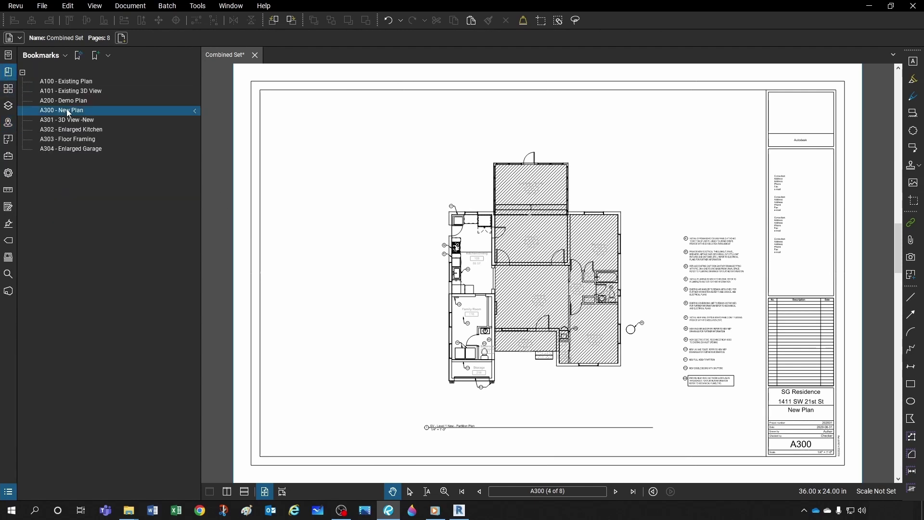
- Open sheet A200 - Demo Plan, test its A300 link, then return to sheet A100
{"action": "left_click", "coordinate": [68, 101]}
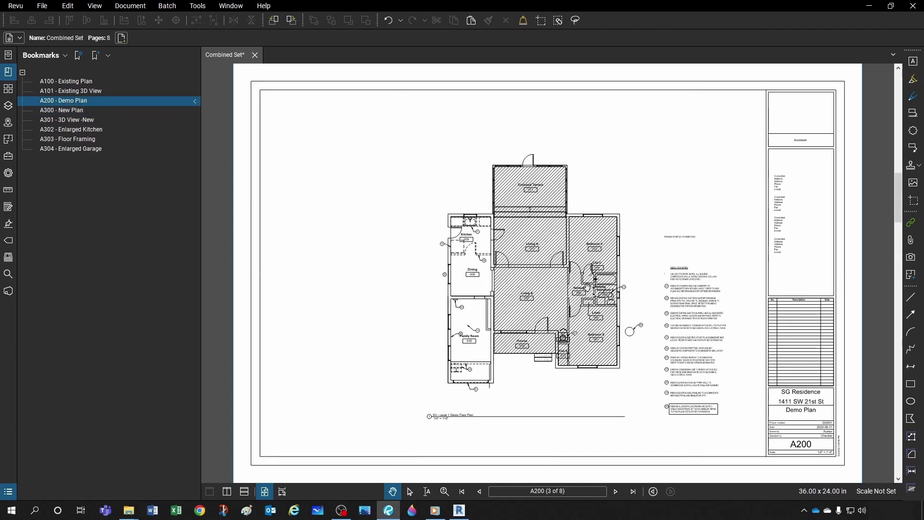
{"action": "scroll", "coordinate": [736, 233], "scroll_direction": "up", "scroll_amount": 3}
{"action": "scroll", "coordinate": [736, 233], "scroll_direction": "up", "scroll_amount": 4}
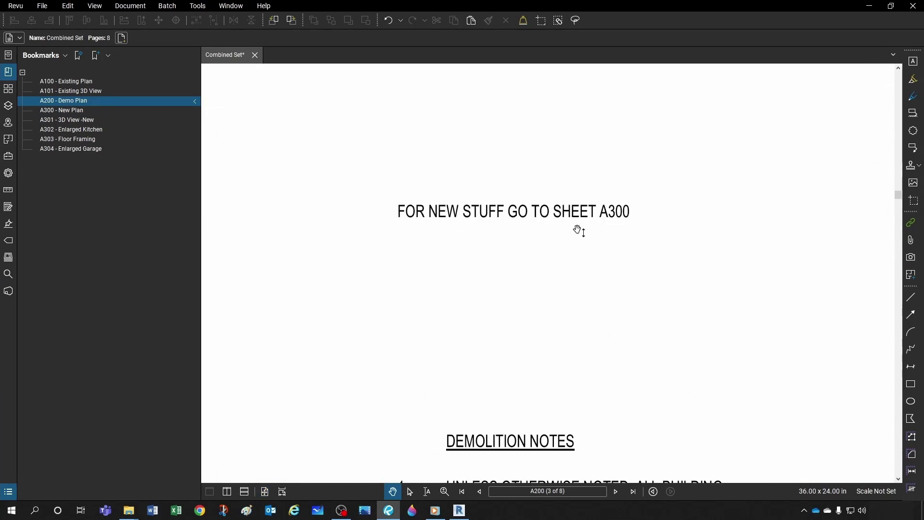
{"action": "left_click", "coordinate": [624, 221]}
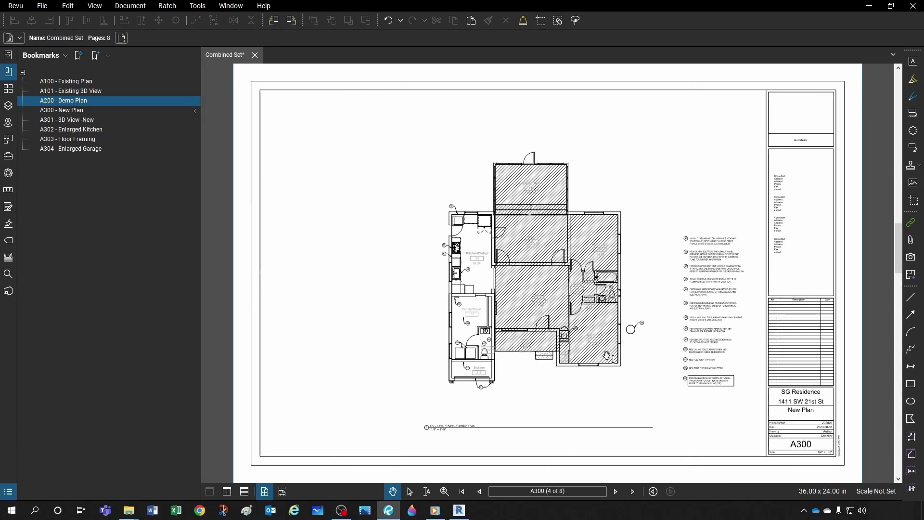
{"action": "left_click_drag", "start_coordinate": [600, 189], "coordinate": [573, 202]}
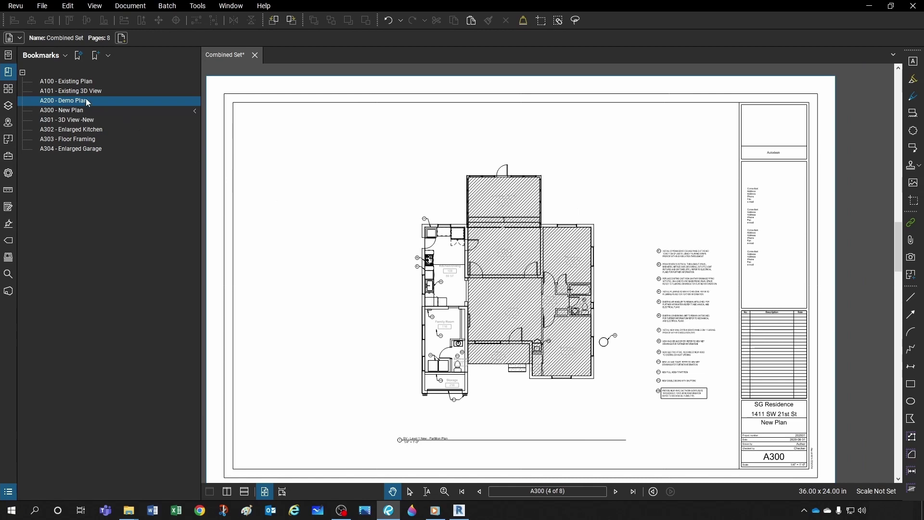
{"action": "left_click", "coordinate": [68, 80]}
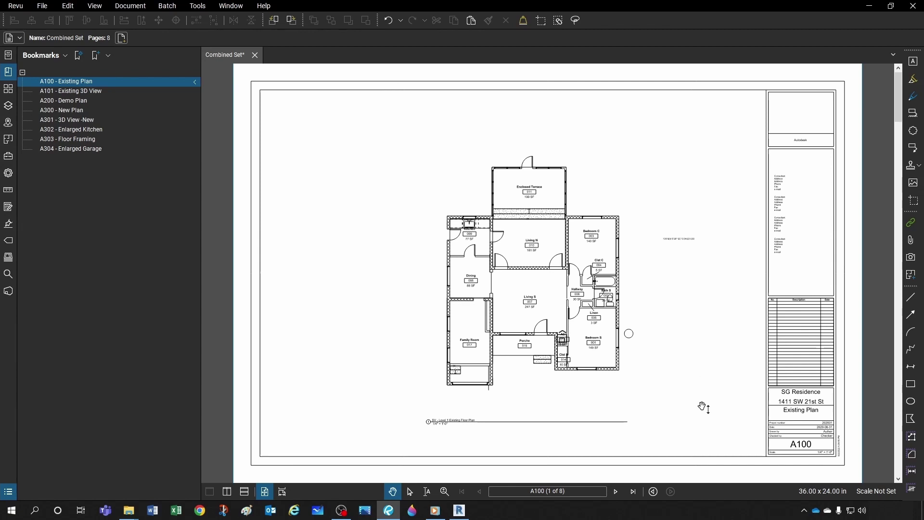
{"action": "left_click_drag", "start_coordinate": [674, 382], "coordinate": [674, 372]}
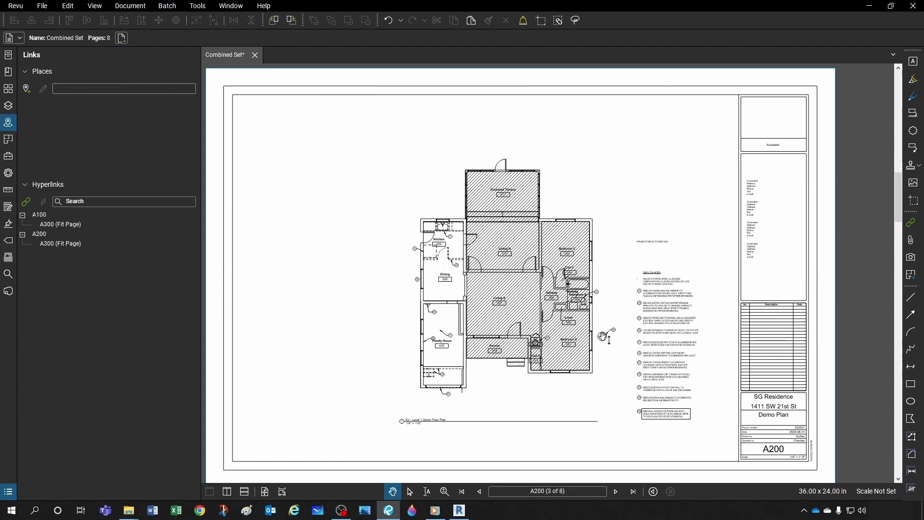
- Zoom into the Kitchen/Dining area and pan to the D4–D8 demolition notes on sheet A200
{"action": "scroll", "coordinate": [457, 270], "scroll_direction": "up", "scroll_amount": 5}
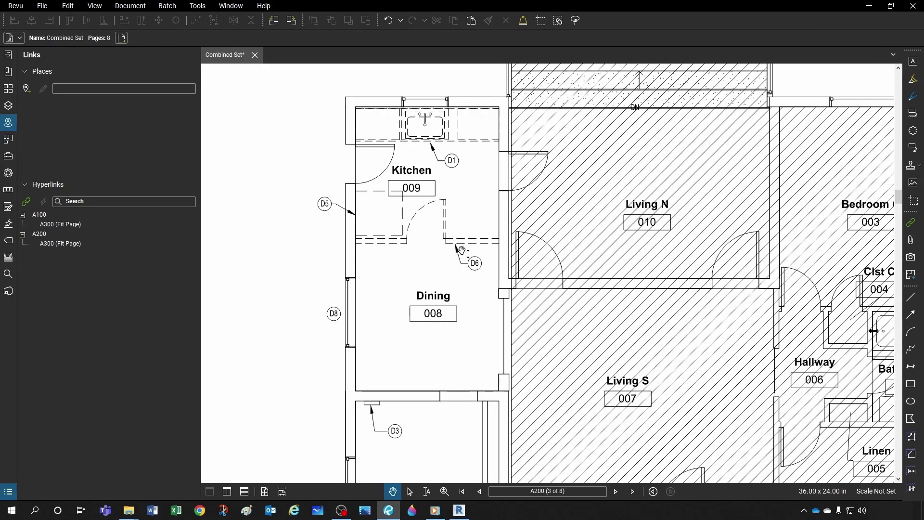
{"action": "scroll", "coordinate": [472, 262], "scroll_direction": "down", "scroll_amount": 5}
{"action": "scroll", "coordinate": [451, 247], "scroll_direction": "up", "scroll_amount": 5}
{"action": "scroll", "coordinate": [451, 247], "scroll_direction": "down", "scroll_amount": 5}
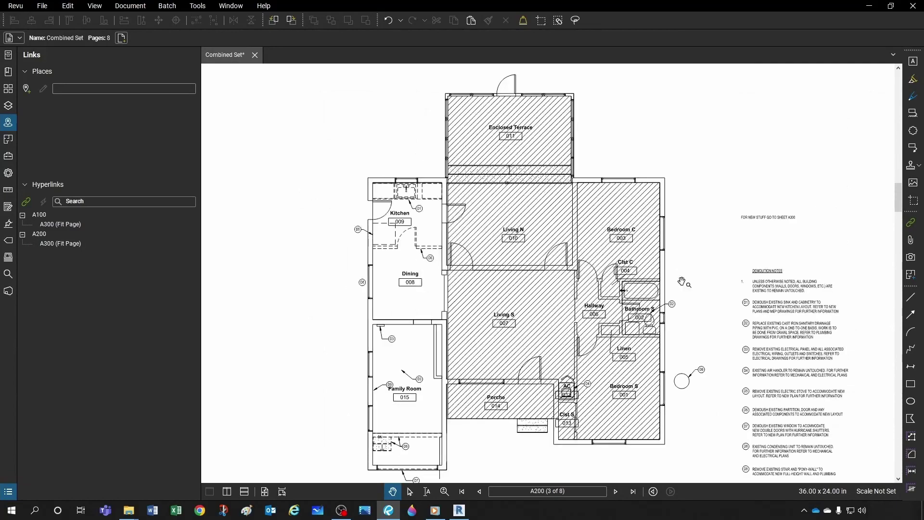
{"action": "scroll", "coordinate": [697, 354], "scroll_direction": "up", "scroll_amount": 6}
{"action": "left_click_drag", "start_coordinate": [696, 355], "coordinate": [444, 155]}
{"action": "scroll", "coordinate": [609, 315], "scroll_direction": "up", "scroll_amount": 2}
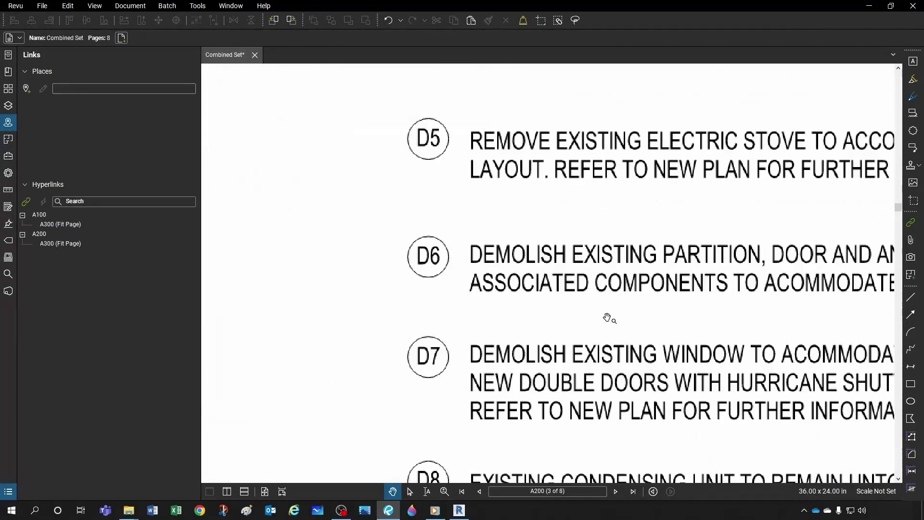
{"action": "left_click_drag", "start_coordinate": [609, 316], "coordinate": [367, 330]}
{"action": "scroll", "coordinate": [390, 310], "scroll_direction": "down", "scroll_amount": 1}
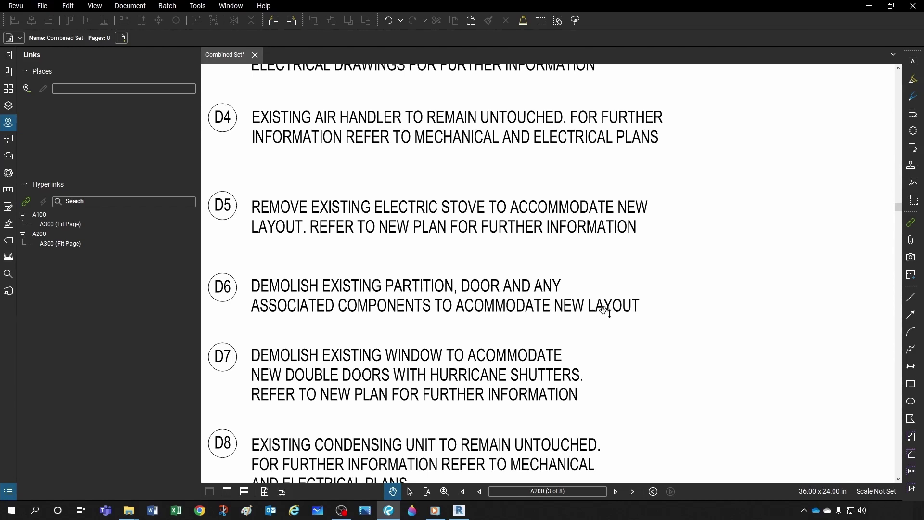
- Hyperlink the words NEW LAYOUT in note D6 to the space 'Page 4 : Kitchen-Dining'
{"action": "left_click", "coordinate": [27, 202]}
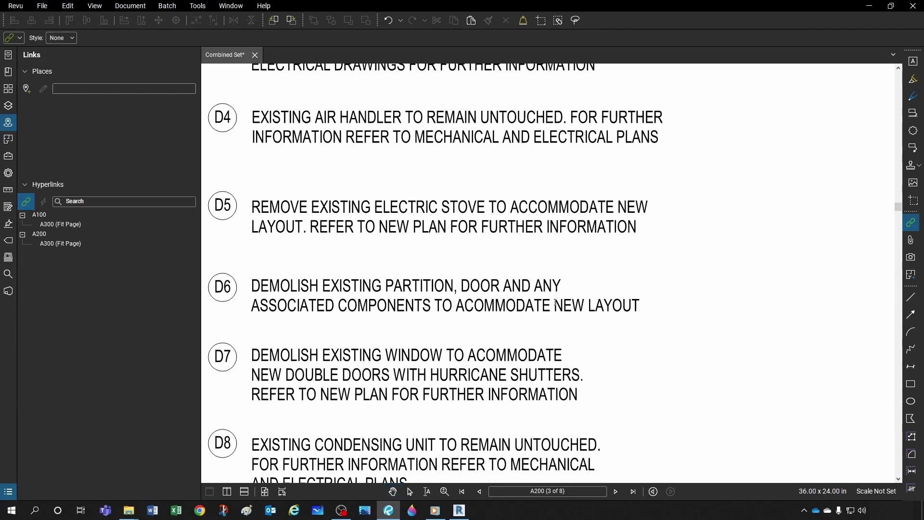
{"action": "left_click_drag", "start_coordinate": [557, 303], "coordinate": [648, 306]}
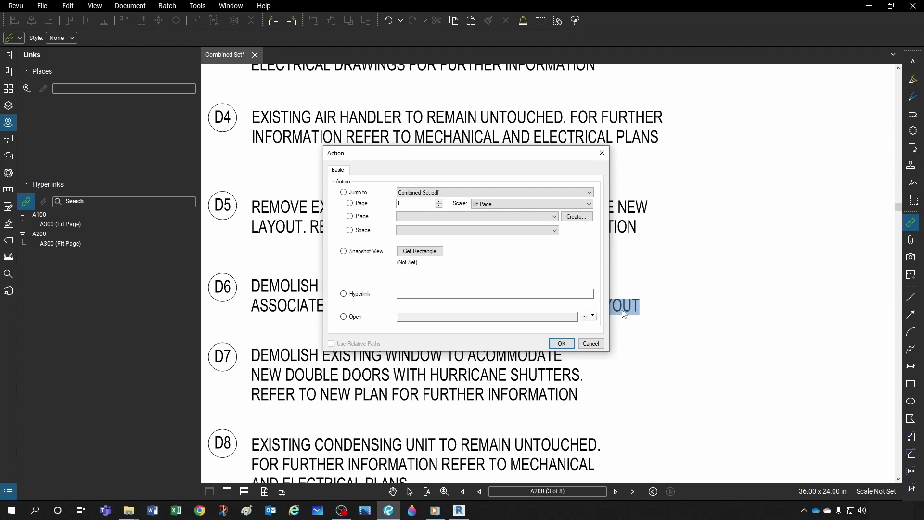
{"action": "left_click", "coordinate": [350, 203]}
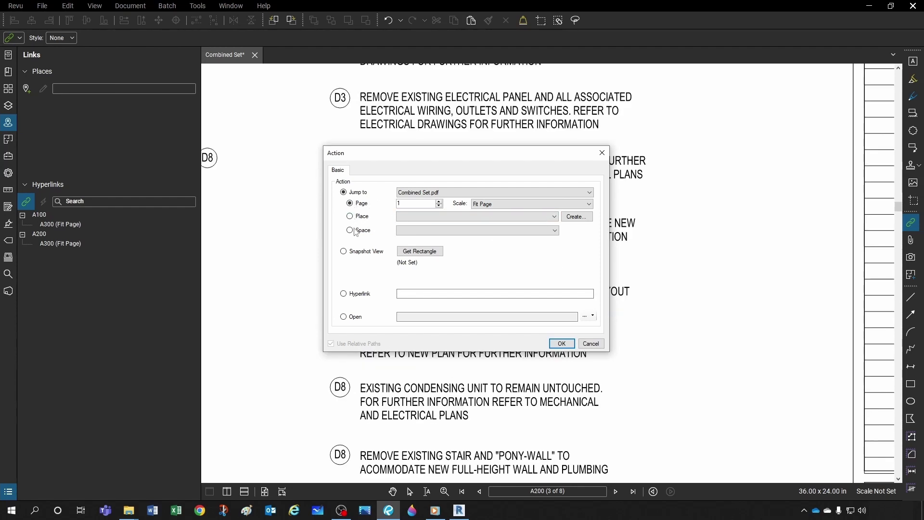
{"action": "left_click", "coordinate": [472, 230]}
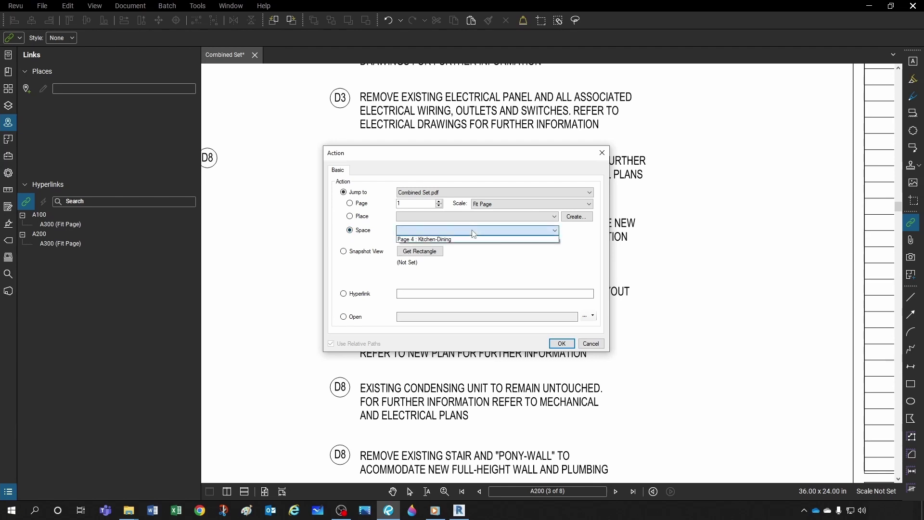
{"action": "left_click", "coordinate": [441, 240]}
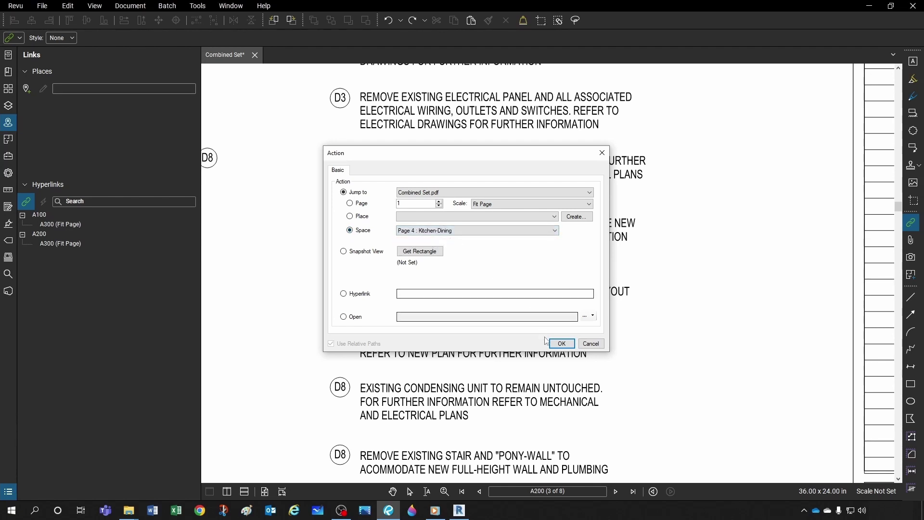
{"action": "left_click", "coordinate": [559, 343]}
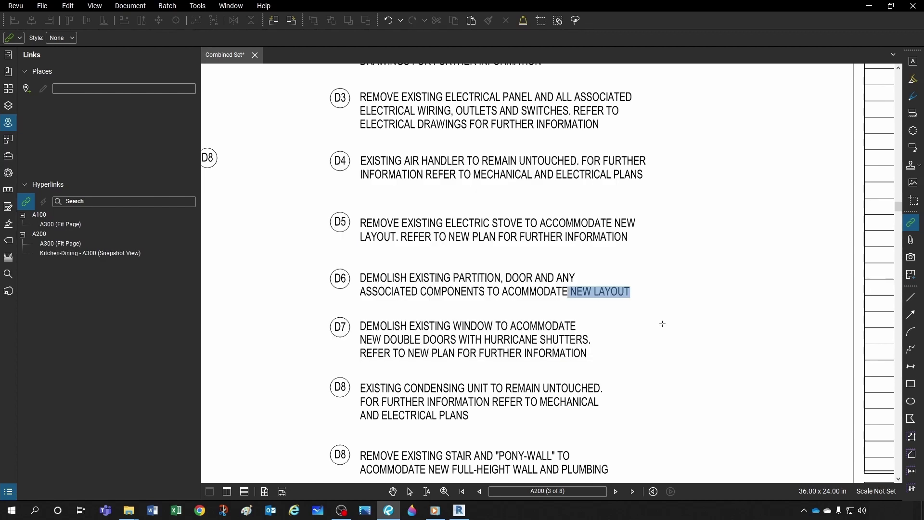
{"action": "key", "text": "Escape"}
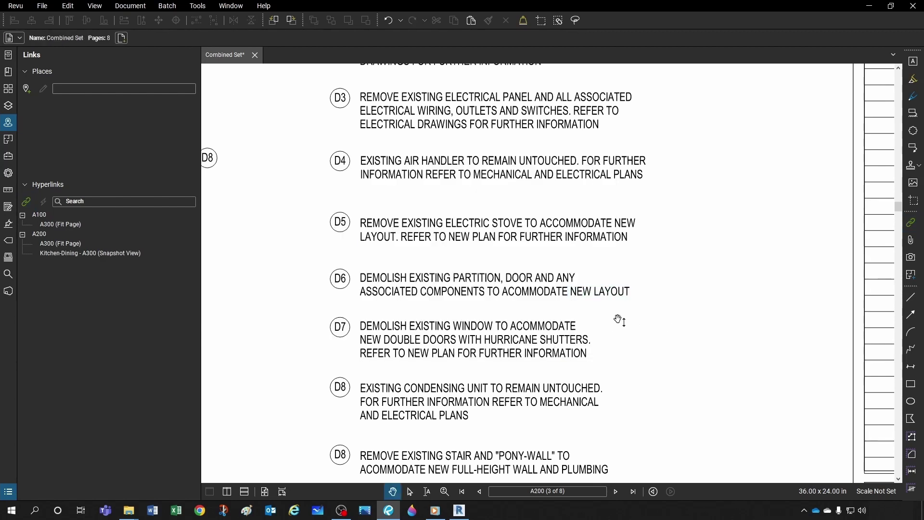
- Follow the NEW LAYOUT link to confirm it jumps to the Kitchen-Dining space
{"action": "left_click", "coordinate": [608, 295]}
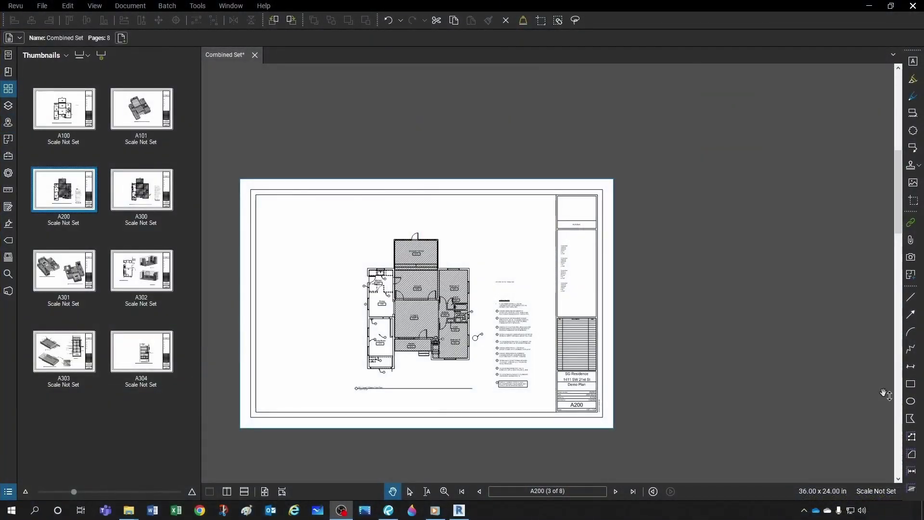
{"action": "left_click", "coordinate": [747, 380]}
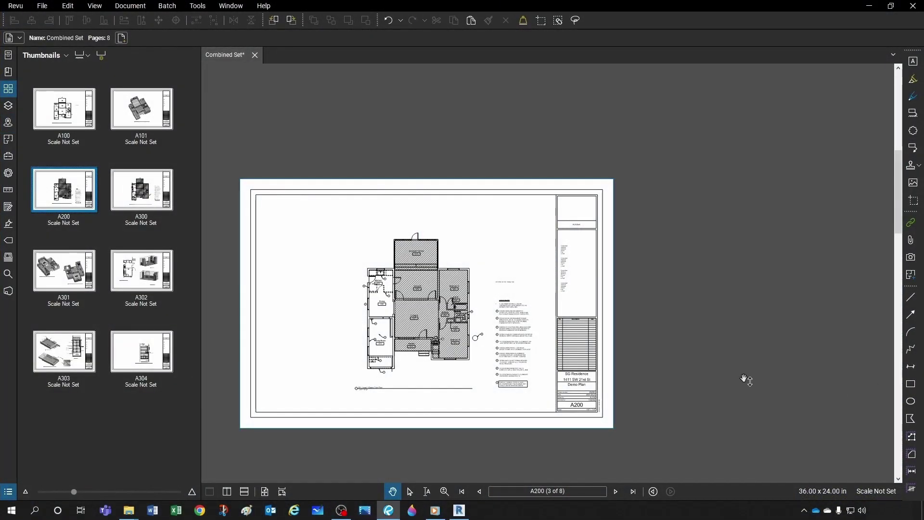
{"action": "scroll", "coordinate": [337, 322], "scroll_direction": "up", "scroll_amount": 2}
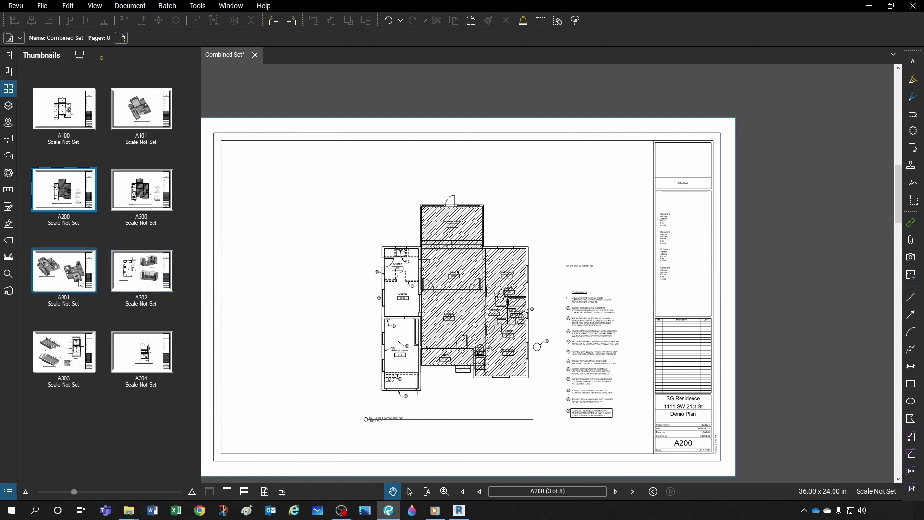
- Open sheet A301 3D View - New, zoom in, and show the Links panel
{"action": "left_click", "coordinate": [56, 266]}
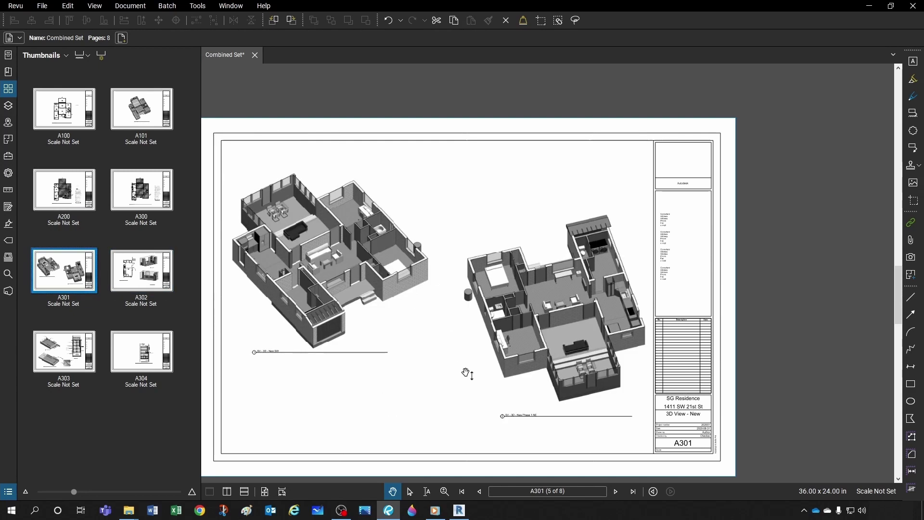
{"action": "scroll", "coordinate": [665, 292], "scroll_direction": "up", "scroll_amount": 5}
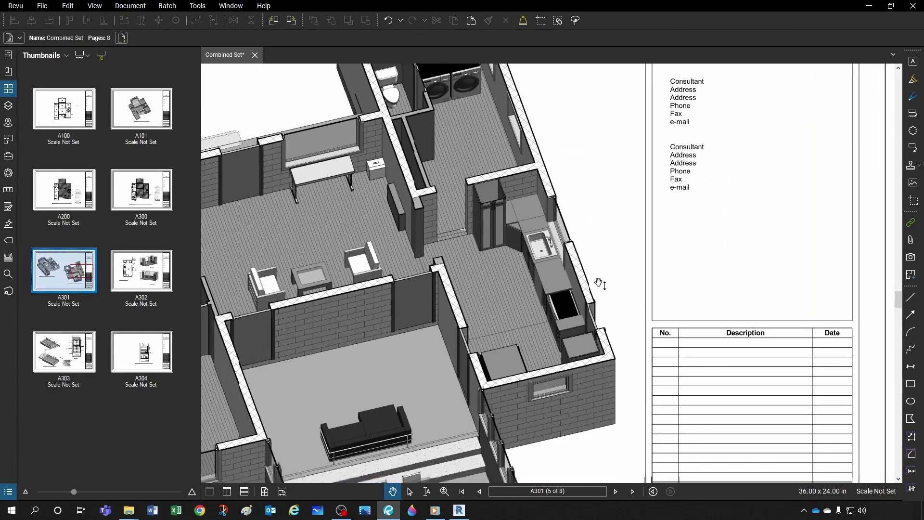
{"action": "left_click", "coordinate": [7, 125]}
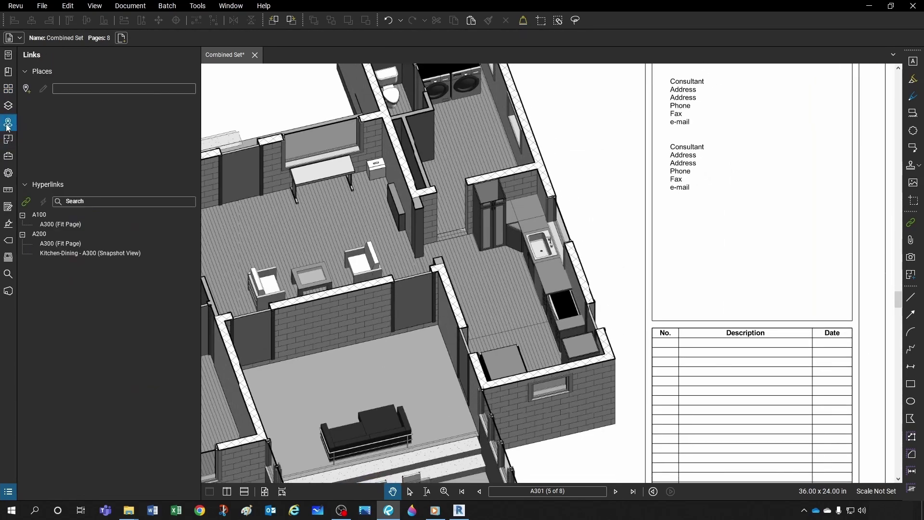
- Create a snapshot-view place named '3D Kitchen-Dining' framing the 3D kitchen area on A301
{"action": "left_click", "coordinate": [26, 89]}
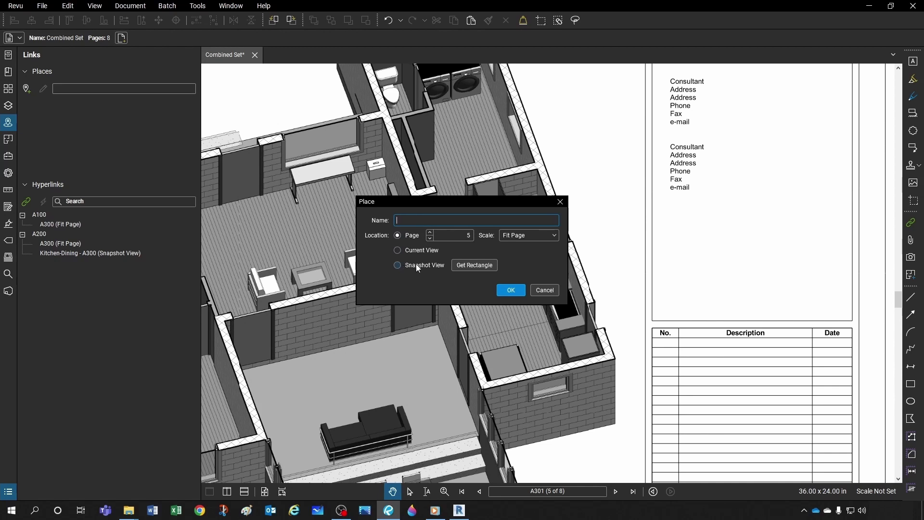
{"action": "left_click", "coordinate": [398, 265]}
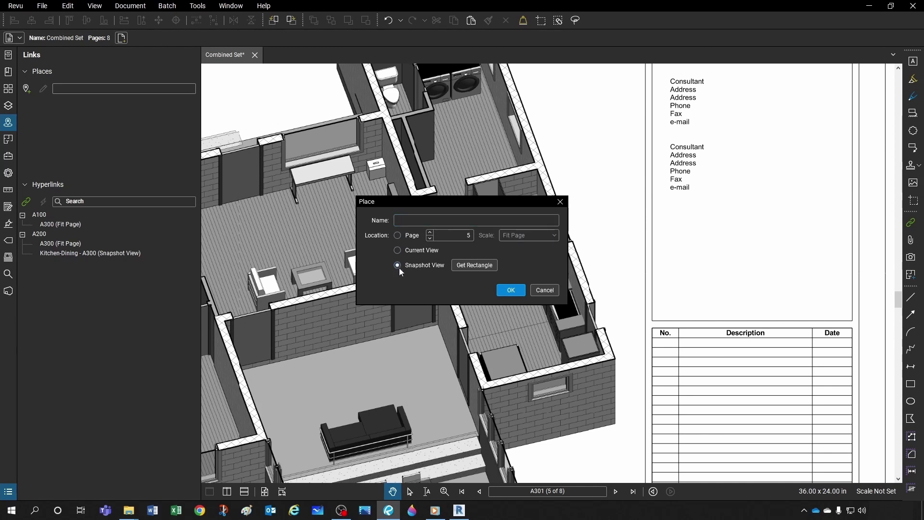
{"action": "left_click", "coordinate": [475, 265]}
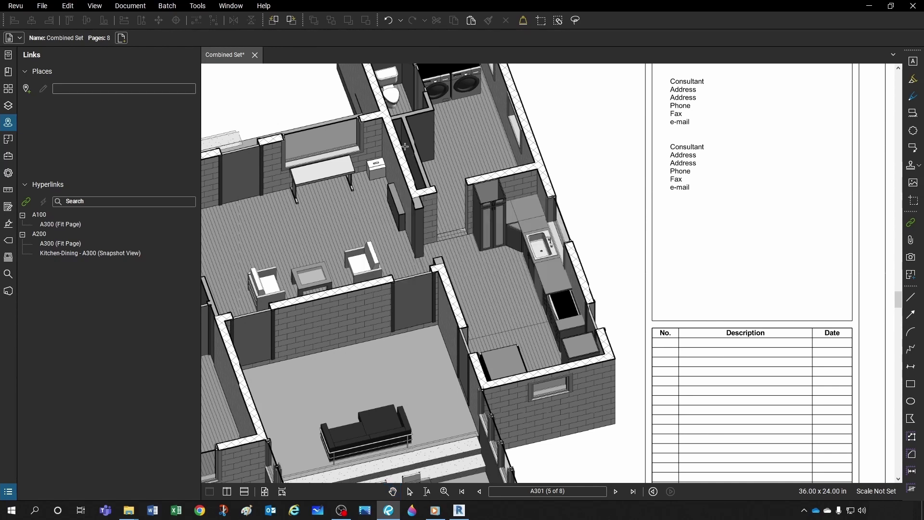
{"action": "left_click_drag", "start_coordinate": [405, 146], "coordinate": [633, 412]}
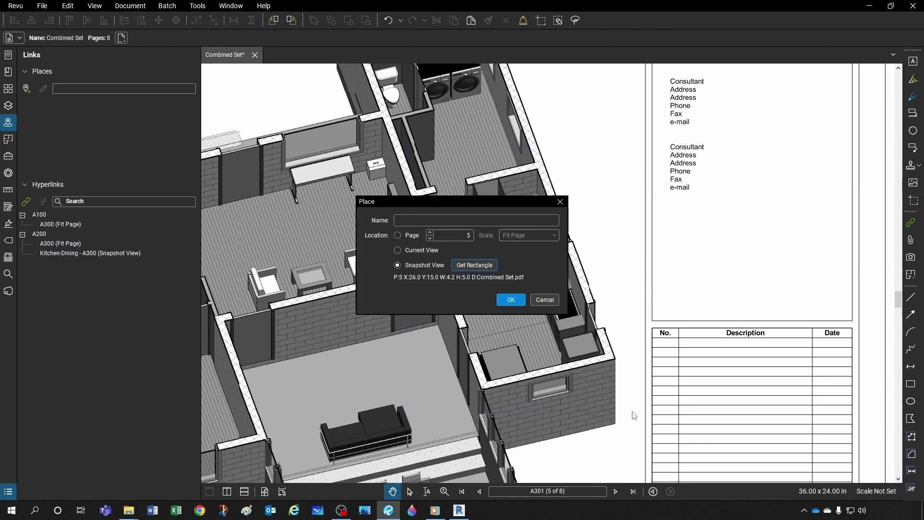
{"action": "left_click", "coordinate": [415, 219]}
{"action": "type", "text": "3D"}
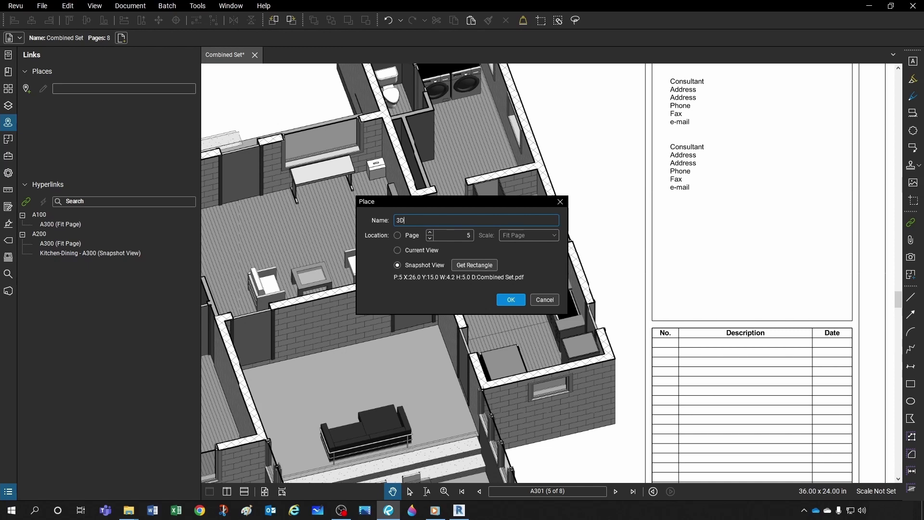
{"action": "type", "text": " Kitchen-Dining"}
{"action": "left_click", "coordinate": [506, 300]}
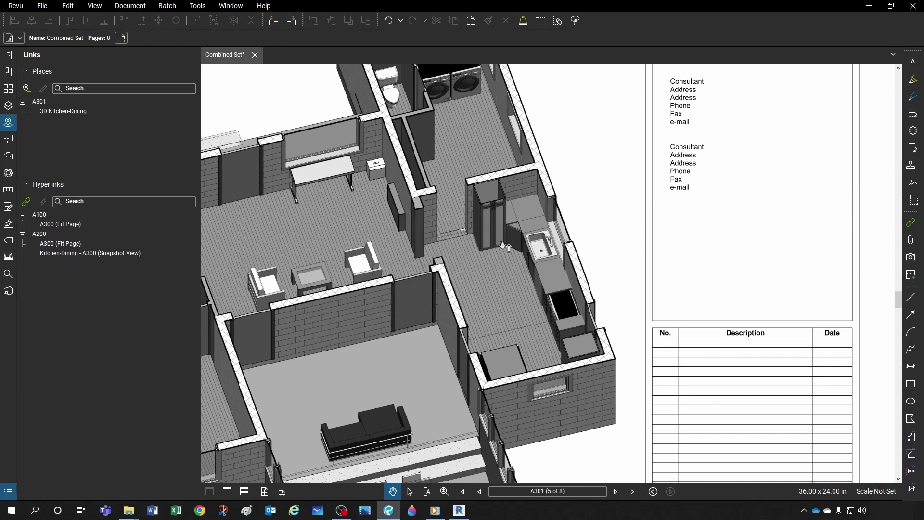
{"action": "scroll", "coordinate": [666, 258], "scroll_direction": "down", "scroll_amount": 5}
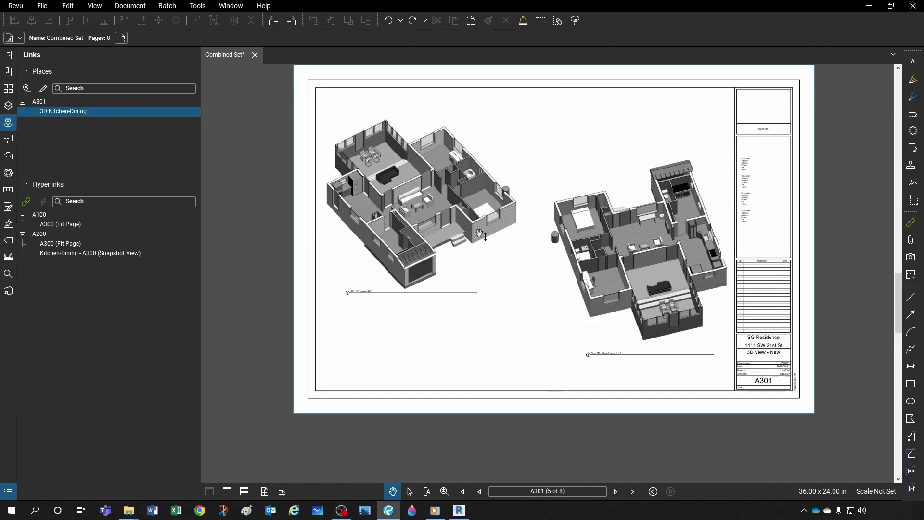
{"action": "scroll", "coordinate": [346, 187], "scroll_direction": "up", "scroll_amount": 5}
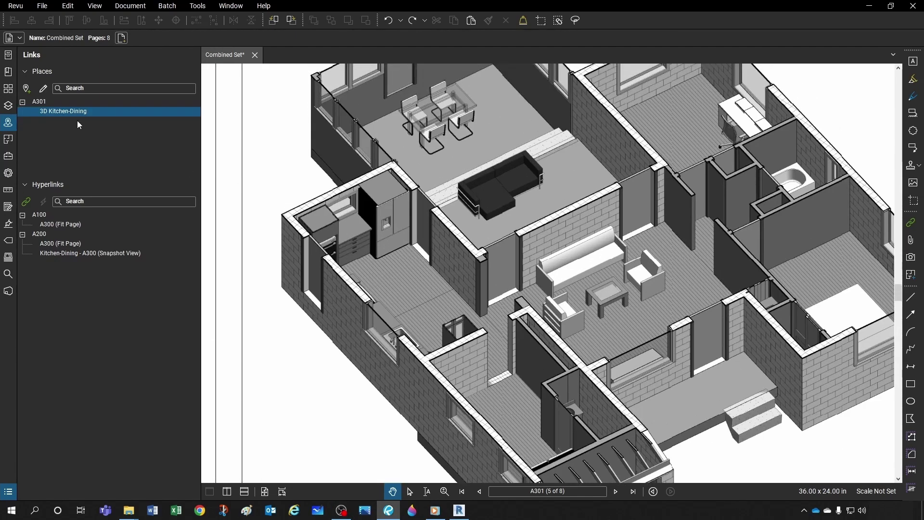
- Draw a hyperlink over the fridge to the 3D Kitchen-Dining place and test it
{"action": "left_click", "coordinate": [196, 112]}
{"action": "left_click_drag", "start_coordinate": [353, 175], "coordinate": [420, 259]}
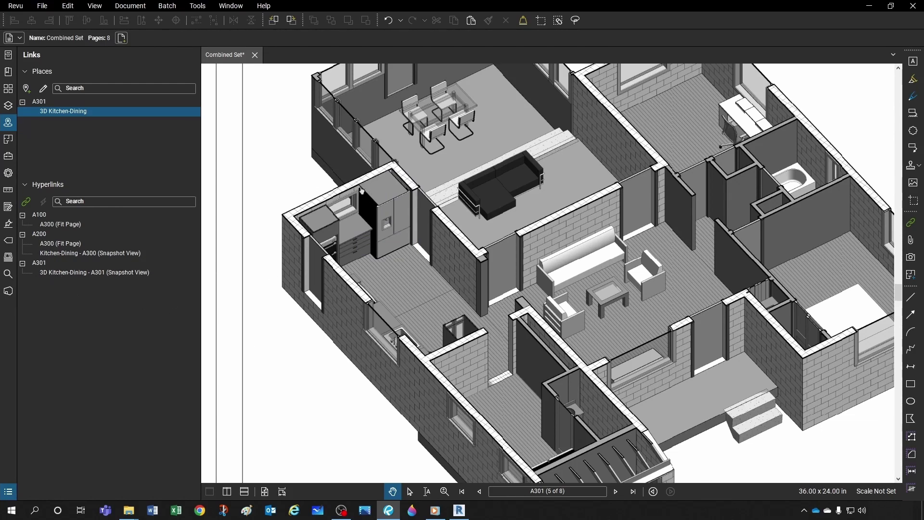
{"action": "left_click", "coordinate": [378, 205]}
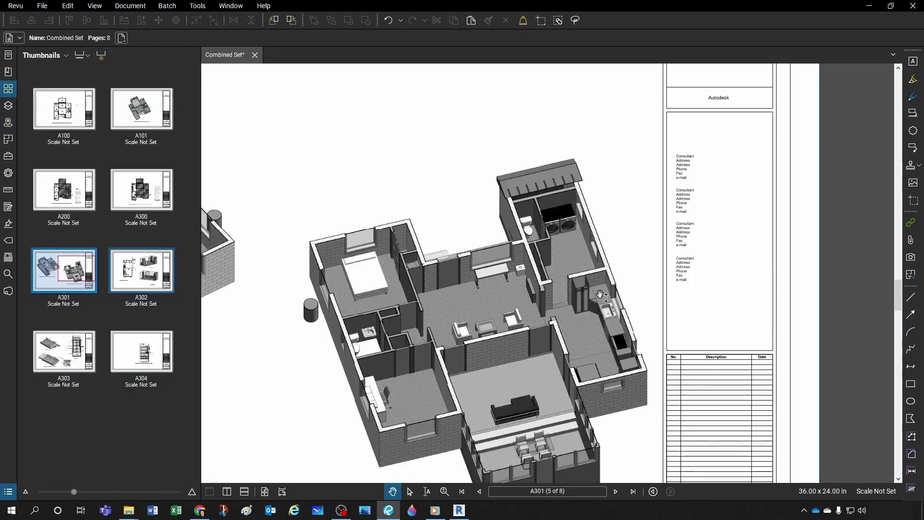
- Open the text search and step through the A100, A200 and A300 hits
{"action": "scroll", "coordinate": [602, 295], "scroll_direction": "down", "scroll_amount": 1}
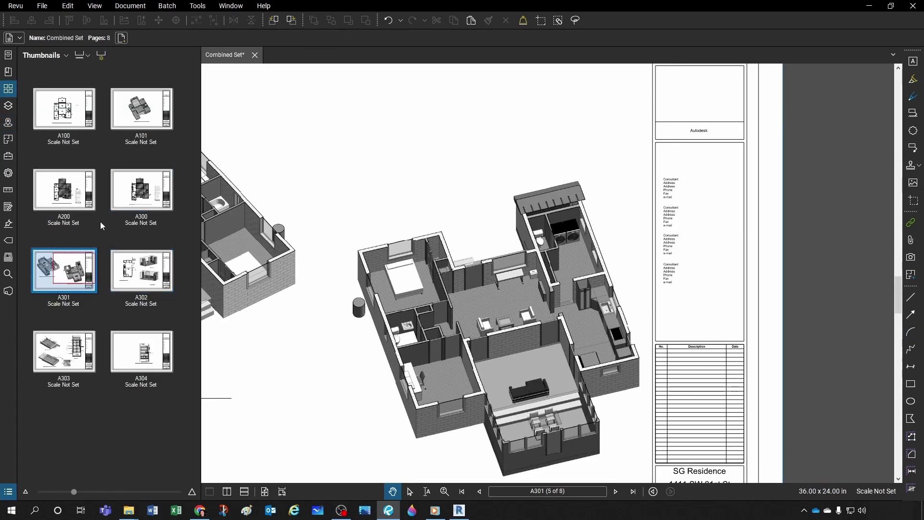
{"action": "left_click", "coordinate": [8, 274]}
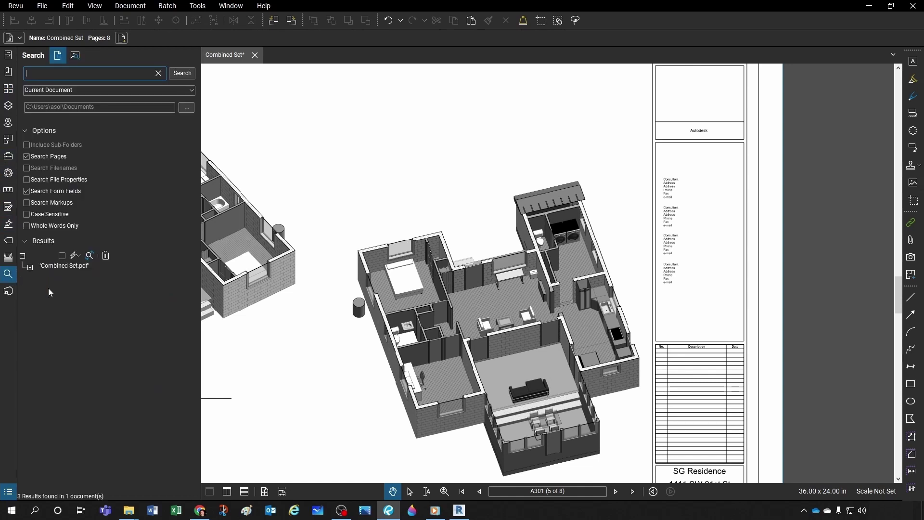
{"action": "left_click", "coordinate": [47, 73]}
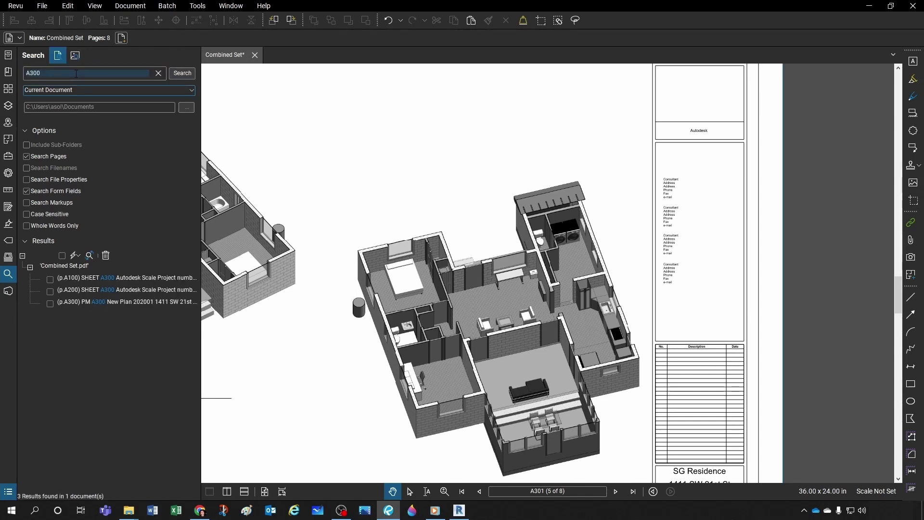
{"action": "left_click", "coordinate": [96, 278]}
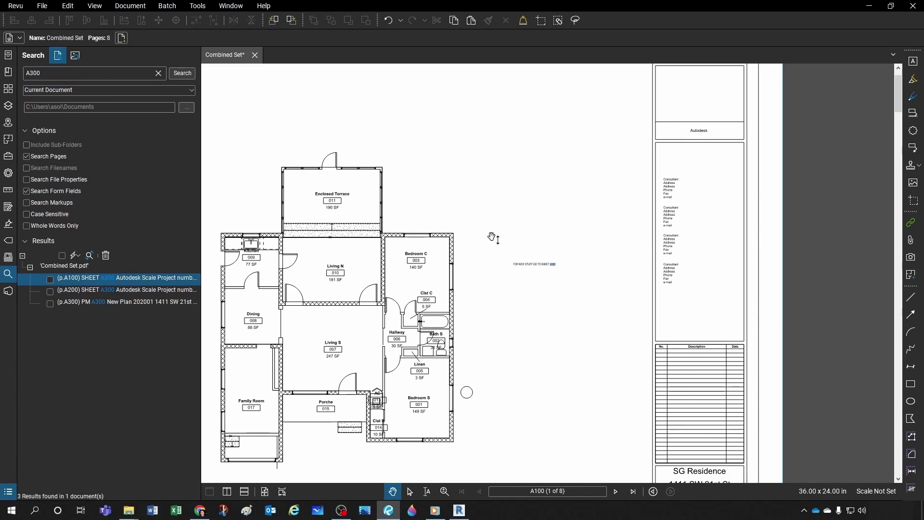
{"action": "left_click", "coordinate": [119, 290]}
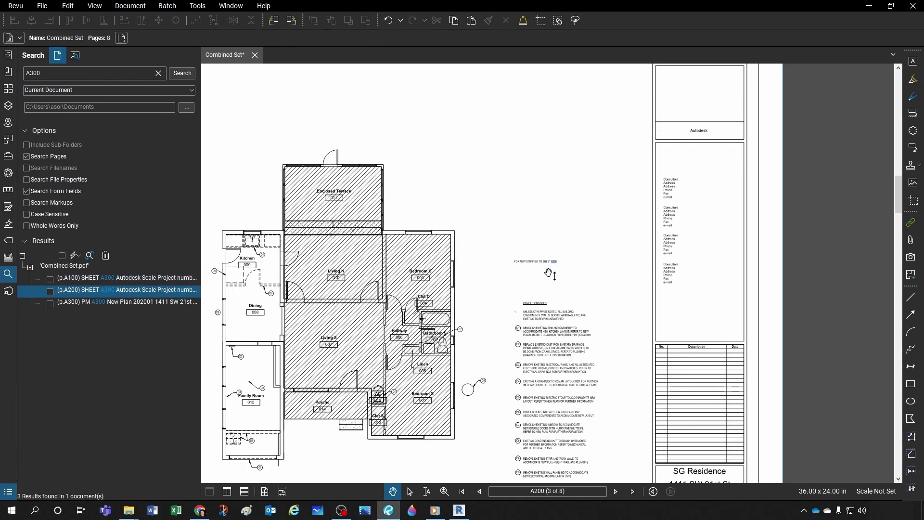
{"action": "left_click", "coordinate": [150, 303]}
{"action": "left_click", "coordinate": [143, 279]}
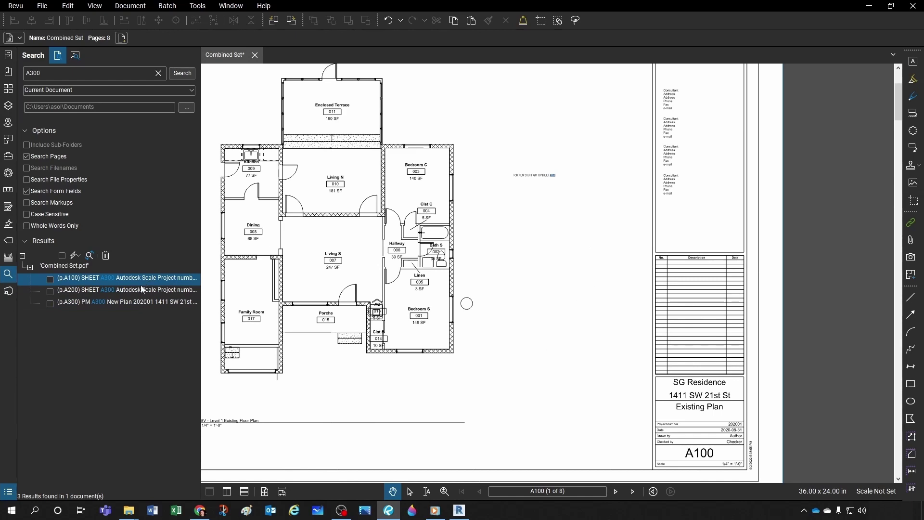
{"action": "left_click", "coordinate": [142, 291]}
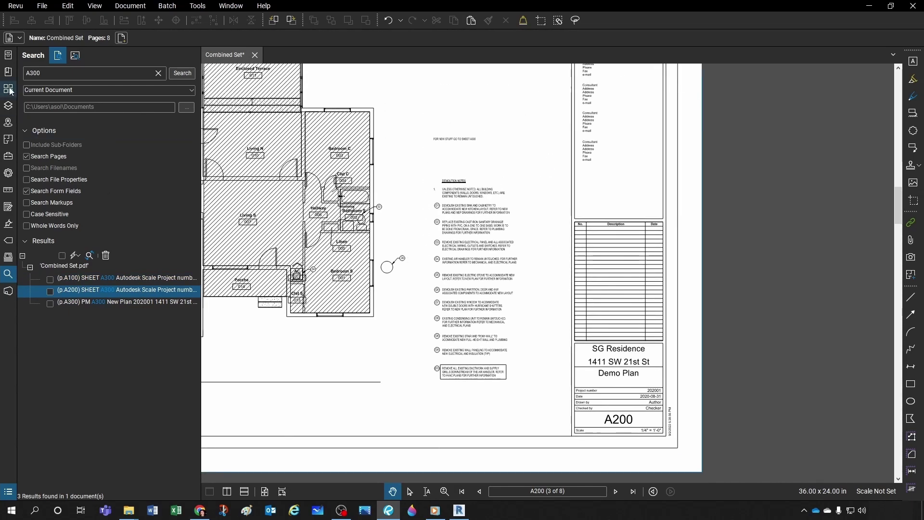
- Show page thumbnails and zoom into A300's SV - Level 1 New - Partition Plan title
{"action": "left_click", "coordinate": [8, 89]}
{"action": "scroll", "coordinate": [337, 356], "scroll_direction": "up", "scroll_amount": 3}
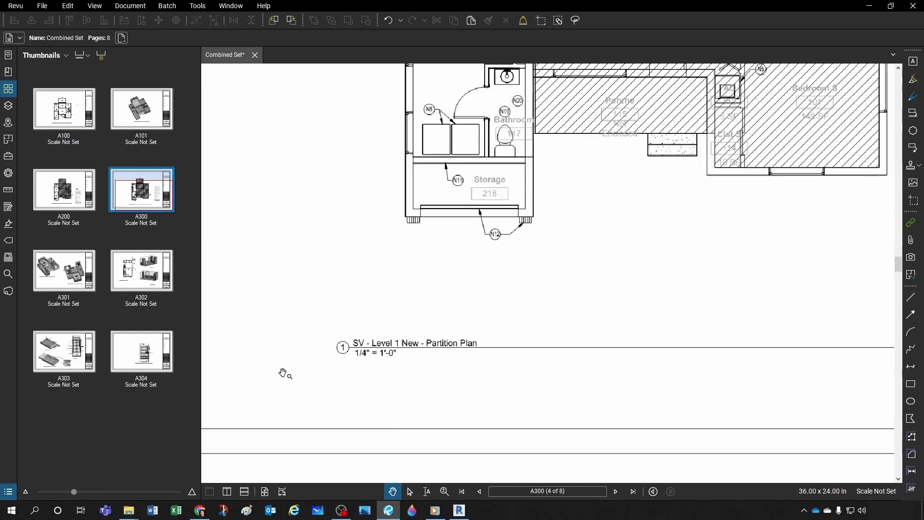
{"action": "scroll", "coordinate": [378, 361], "scroll_direction": "up", "scroll_amount": 5}
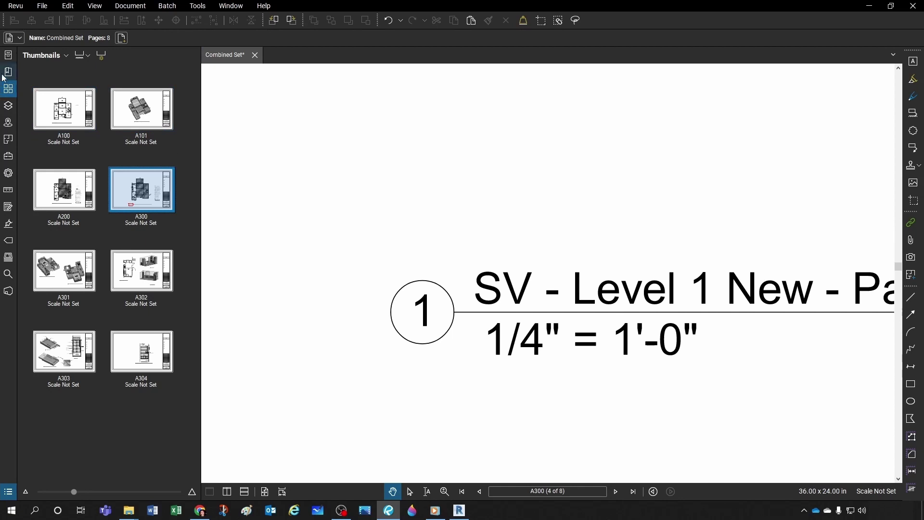
- Run a visual search using the circled 1 view tag as the sample image
{"action": "left_click", "coordinate": [8, 274]}
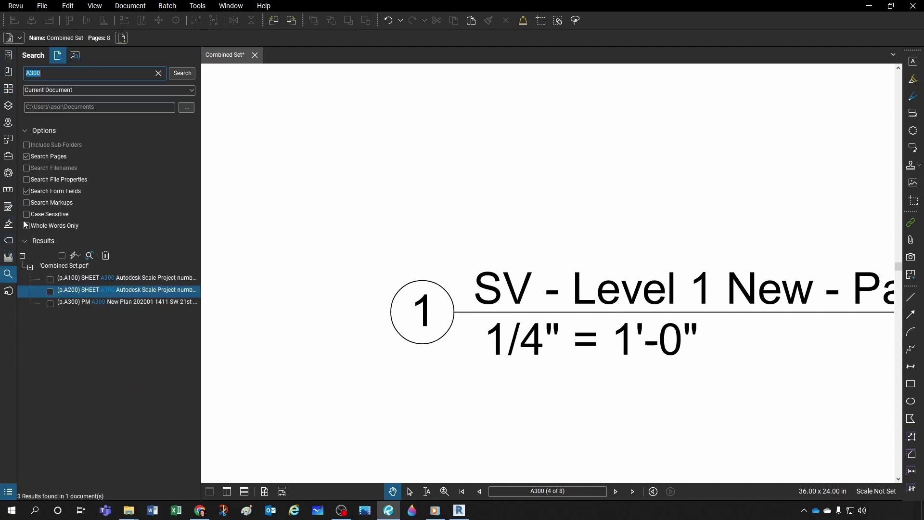
{"action": "left_click", "coordinate": [75, 56]}
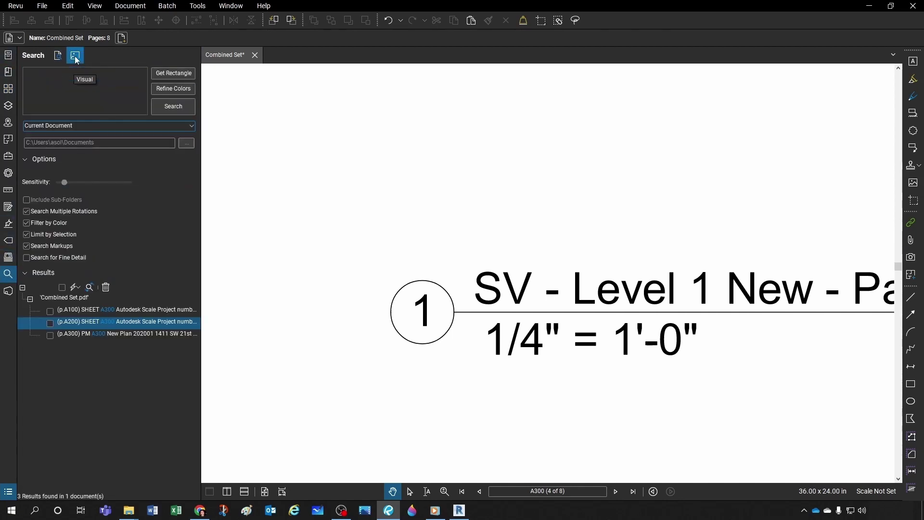
{"action": "left_click", "coordinate": [169, 74]}
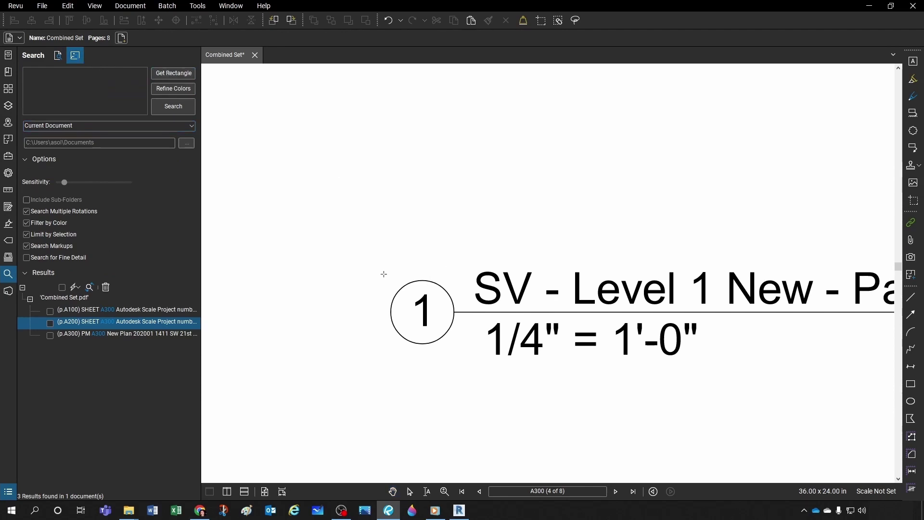
{"action": "left_click_drag", "start_coordinate": [385, 273], "coordinate": [457, 347]}
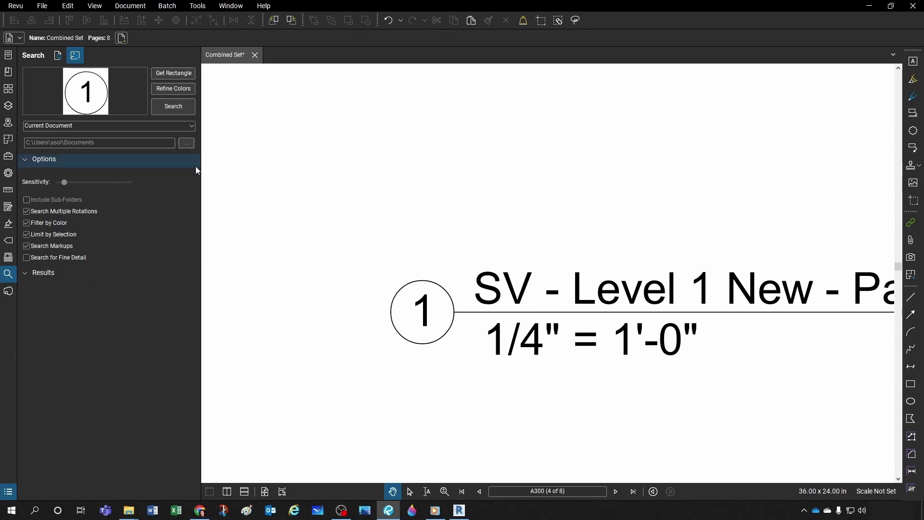
{"action": "left_click", "coordinate": [173, 109]}
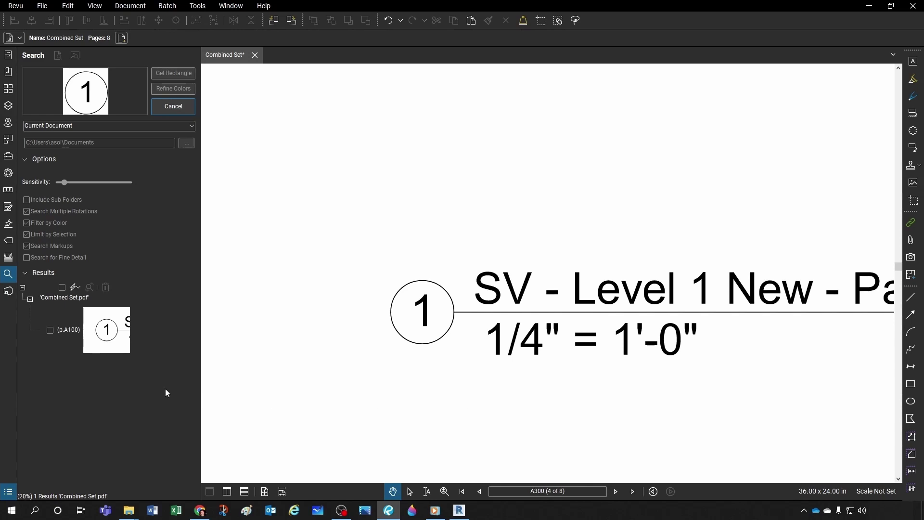
- Review the matches on sheets A100, A101, A200 and A300, then move the browser window aside
{"action": "left_click", "coordinate": [105, 341]}
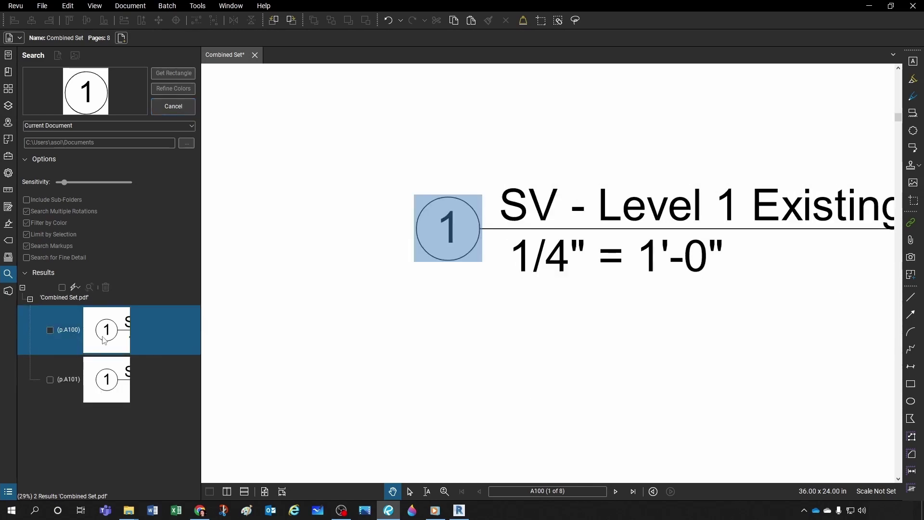
{"action": "left_click", "coordinate": [112, 392]}
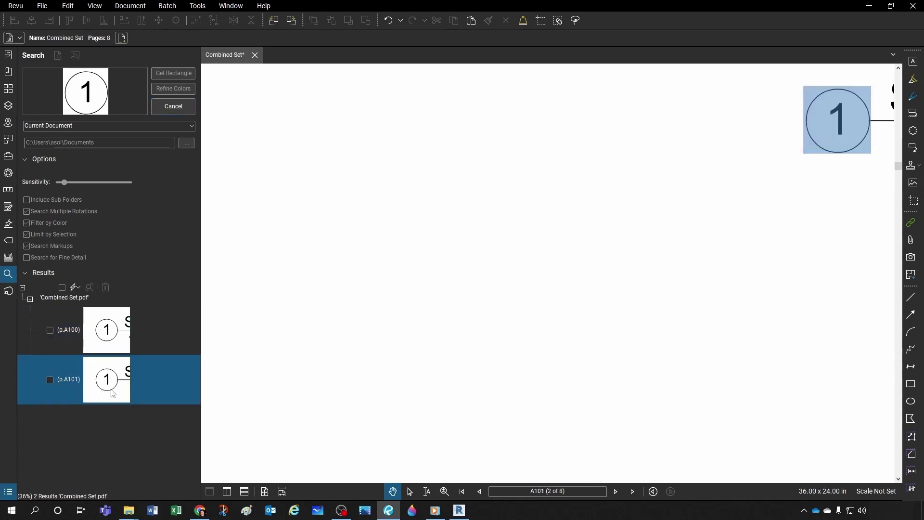
{"action": "left_click", "coordinate": [117, 429]}
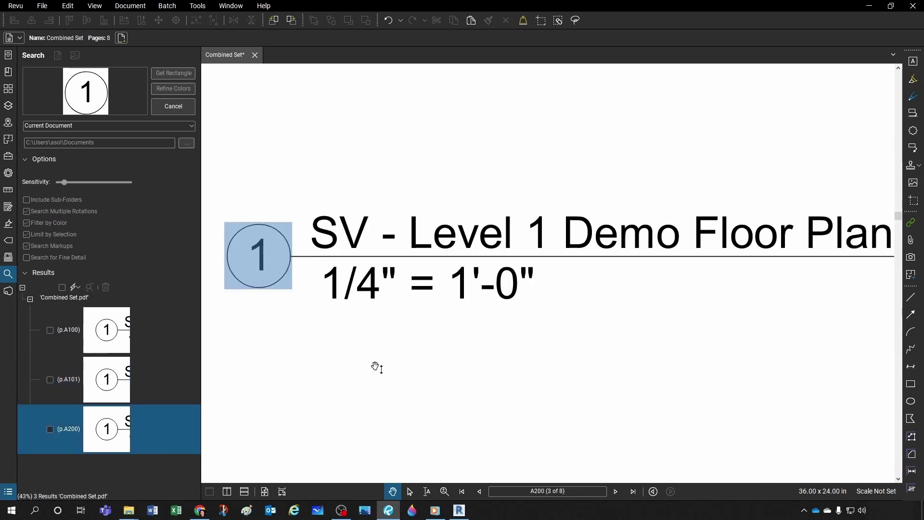
{"action": "scroll", "coordinate": [440, 345], "scroll_direction": "down", "scroll_amount": 5}
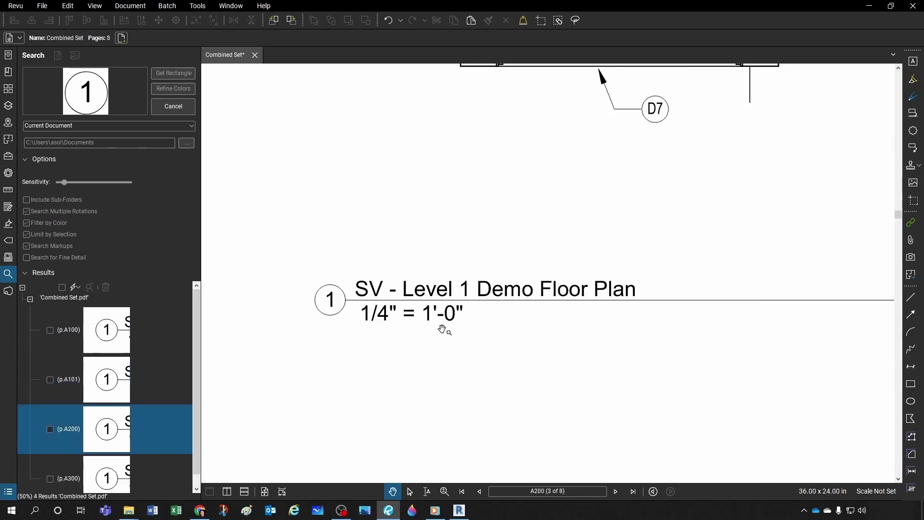
{"action": "left_click", "coordinate": [149, 469]}
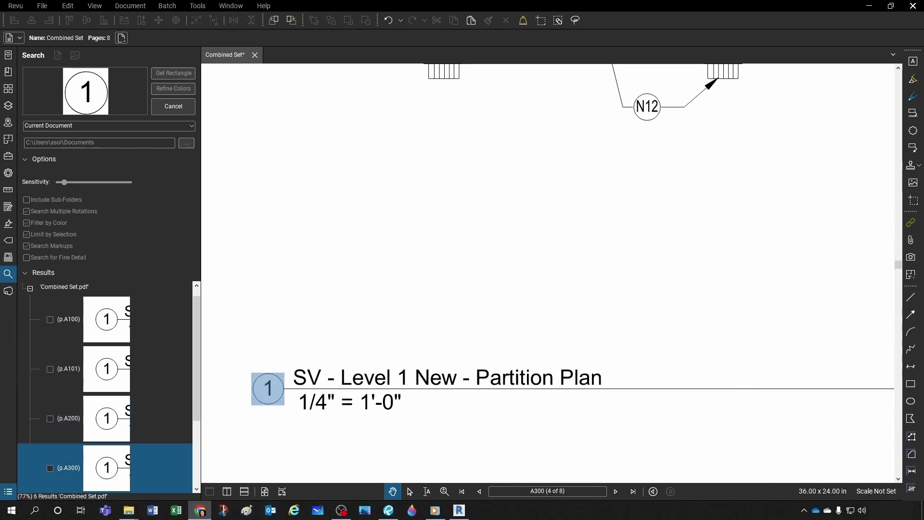
{"action": "left_click", "coordinate": [199, 511]}
{"action": "left_click_drag", "start_coordinate": [460, 115], "coordinate": [340, 99]}
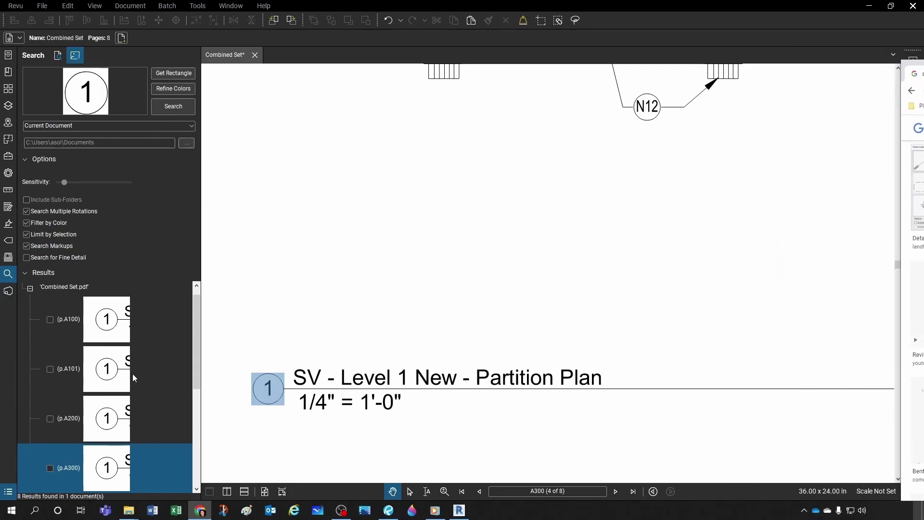
- In the visual-search results, uncheck the A200 and A300 matches so they're excluded
{"action": "left_click", "coordinate": [269, 367]}
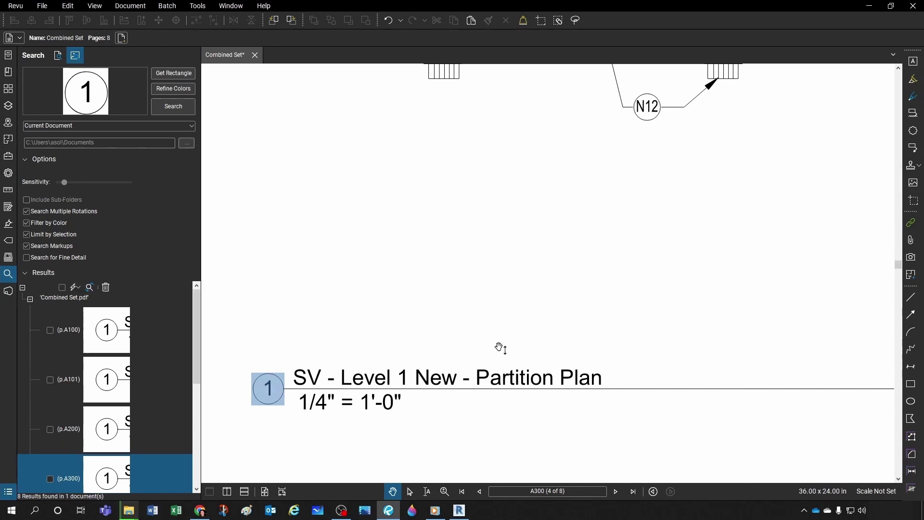
{"action": "scroll", "coordinate": [68, 342], "scroll_direction": "down", "scroll_amount": 4}
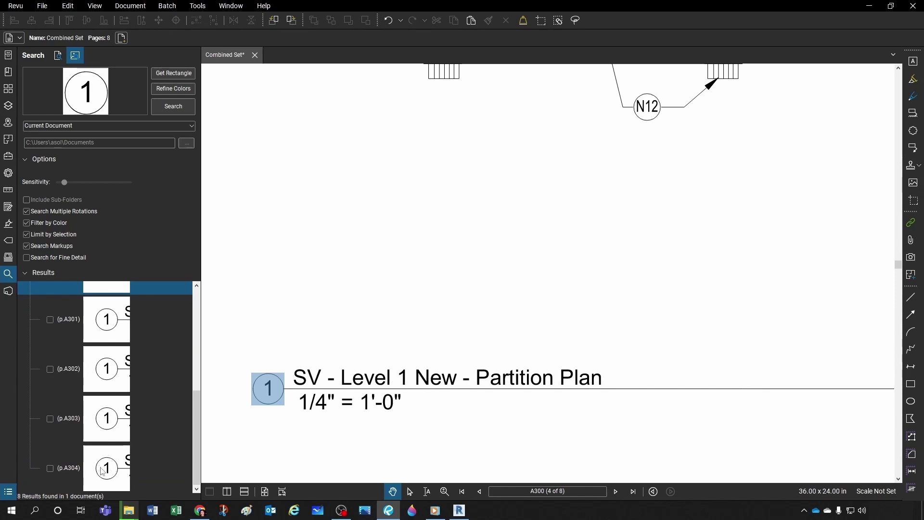
{"action": "scroll", "coordinate": [128, 371], "scroll_direction": "up", "scroll_amount": 4}
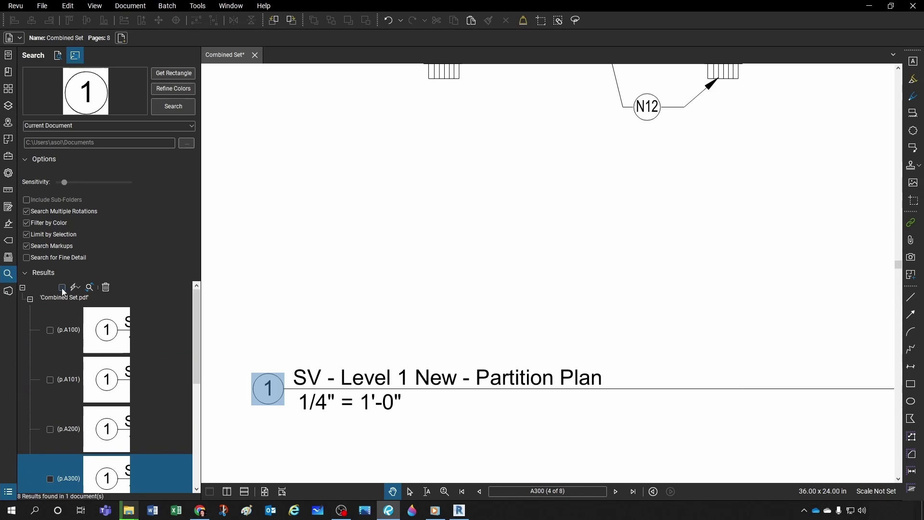
{"action": "scroll", "coordinate": [70, 383], "scroll_direction": "down", "scroll_amount": 1}
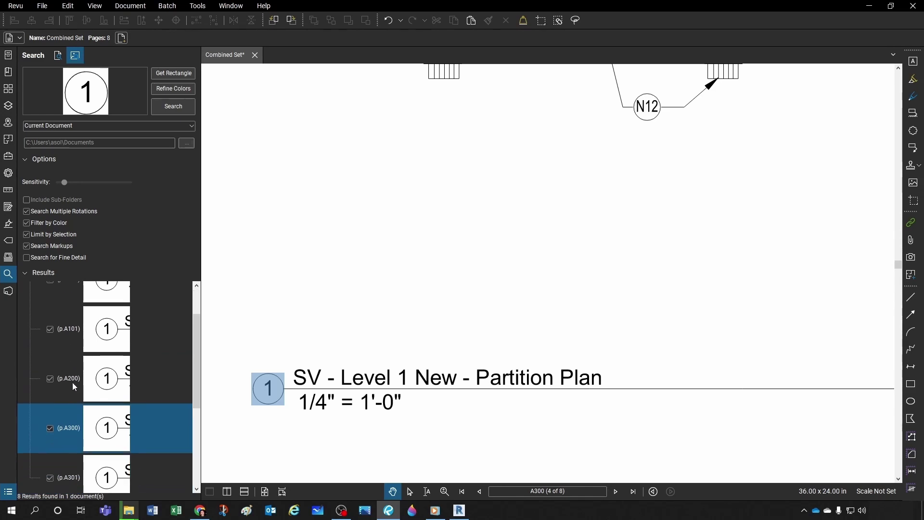
{"action": "left_click", "coordinate": [50, 378]}
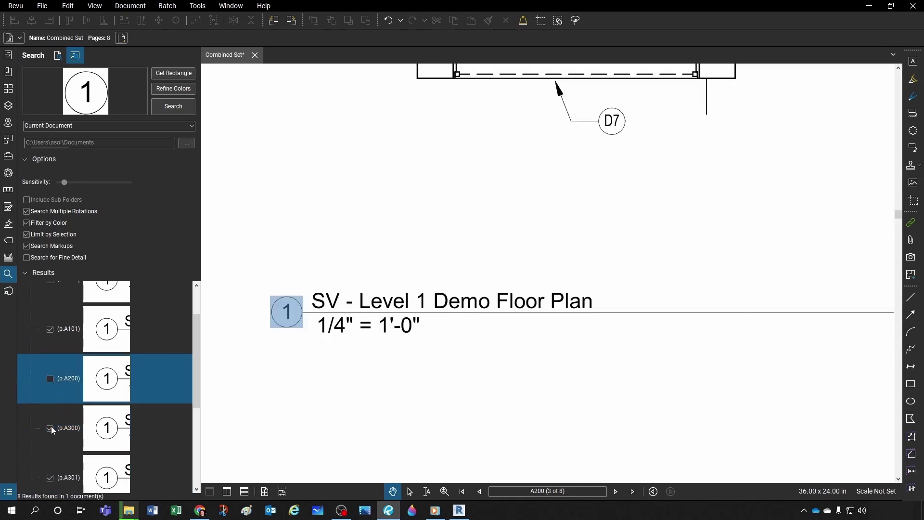
{"action": "left_click", "coordinate": [50, 428]}
{"action": "scroll", "coordinate": [101, 382], "scroll_direction": "up", "scroll_amount": 1}
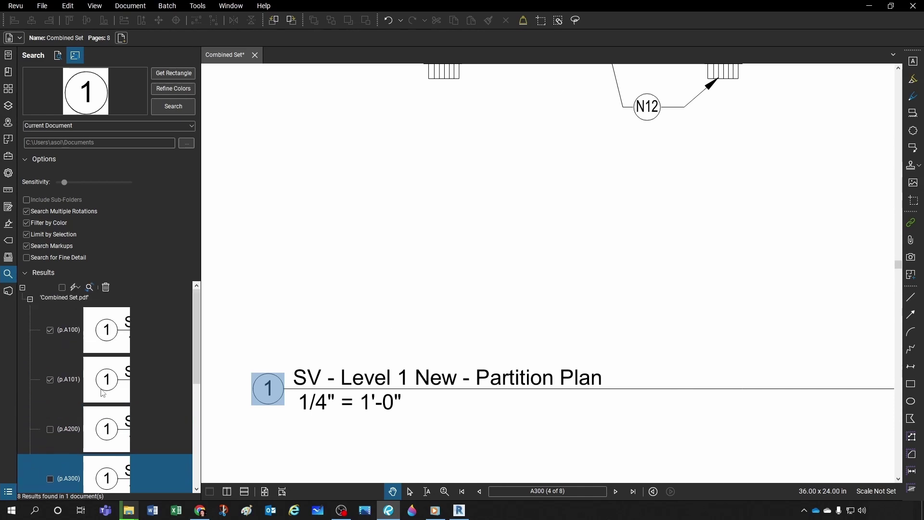
- Hyperlink the remaining checked matches to jump to the 3D Kitchen-Dining place, then return to A100
{"action": "left_click", "coordinate": [77, 288]}
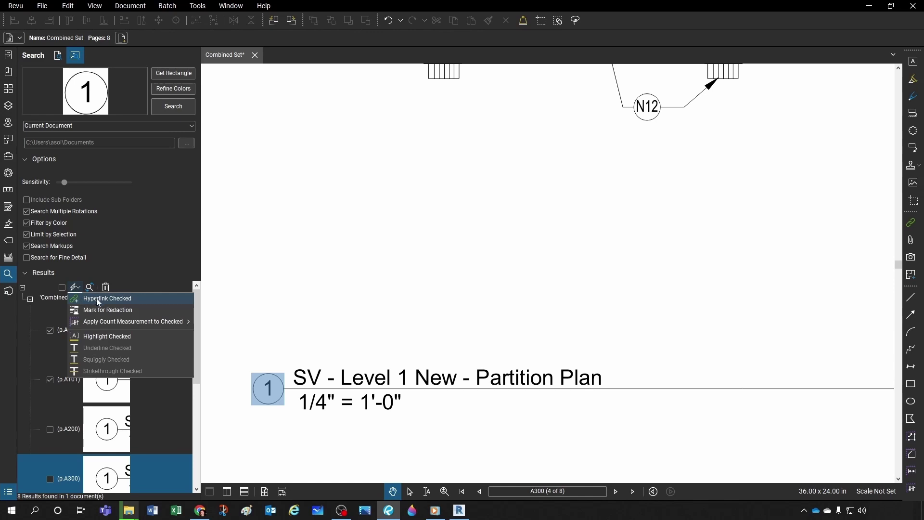
{"action": "left_click", "coordinate": [96, 298]}
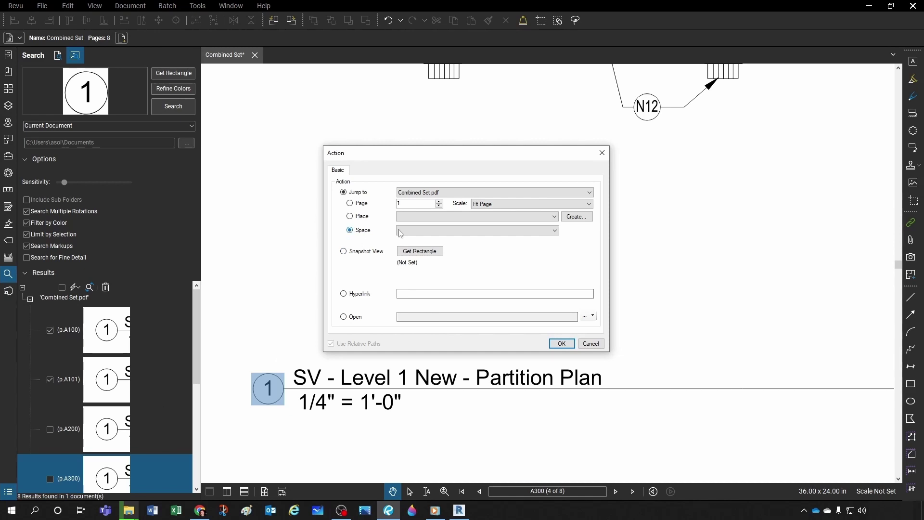
{"action": "left_click", "coordinate": [454, 230]}
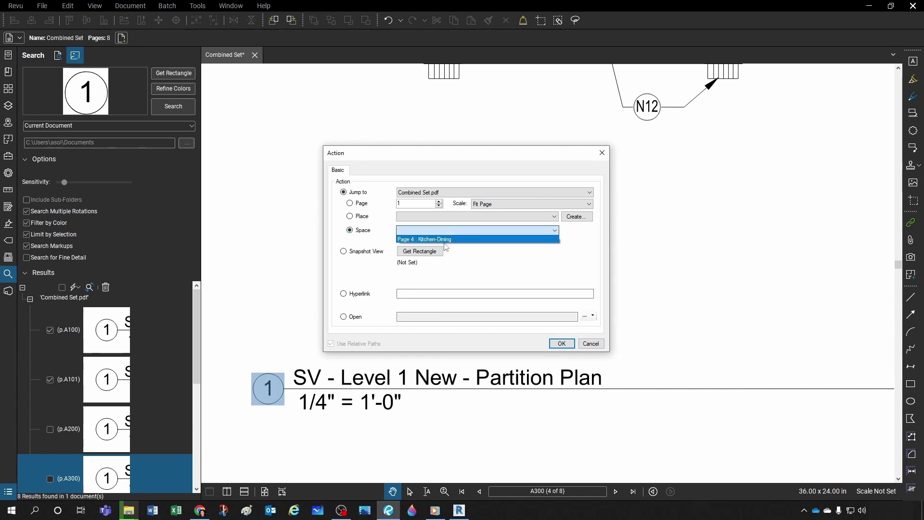
{"action": "left_click", "coordinate": [354, 220]}
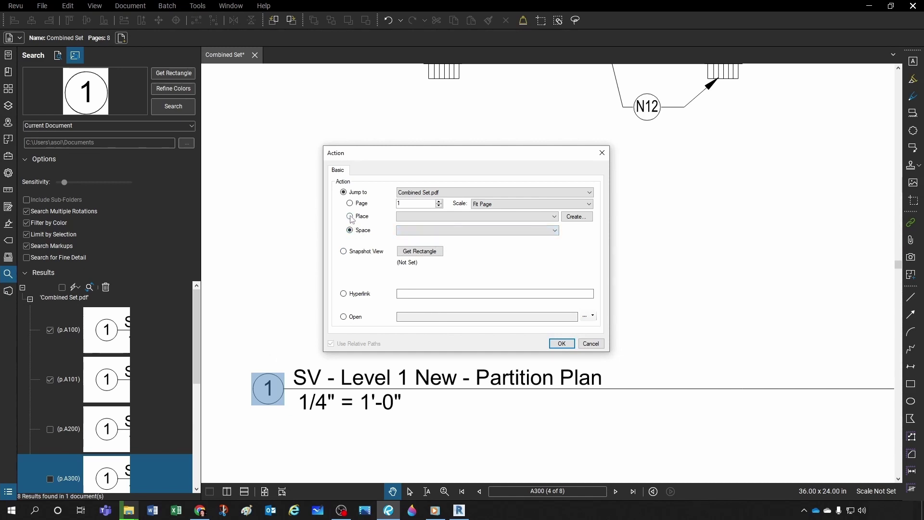
{"action": "left_click", "coordinate": [350, 216]}
{"action": "left_click", "coordinate": [462, 217]}
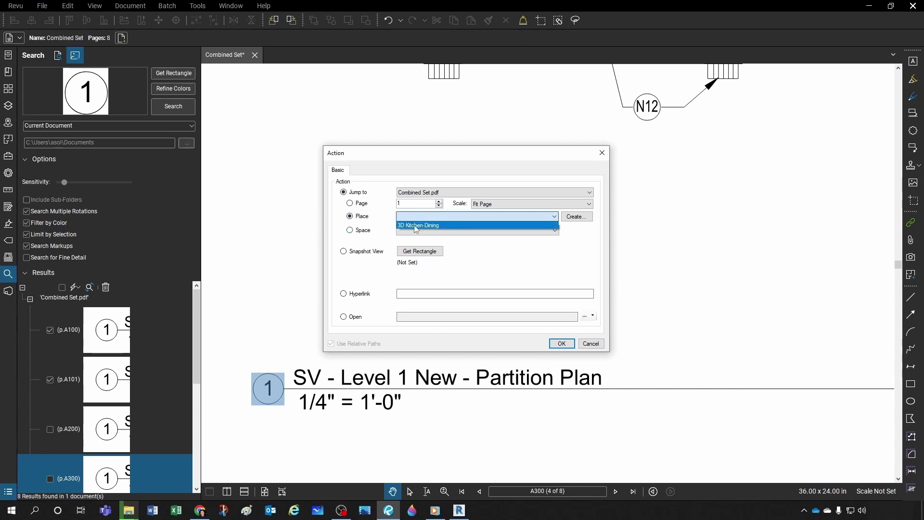
{"action": "left_click", "coordinate": [463, 224]}
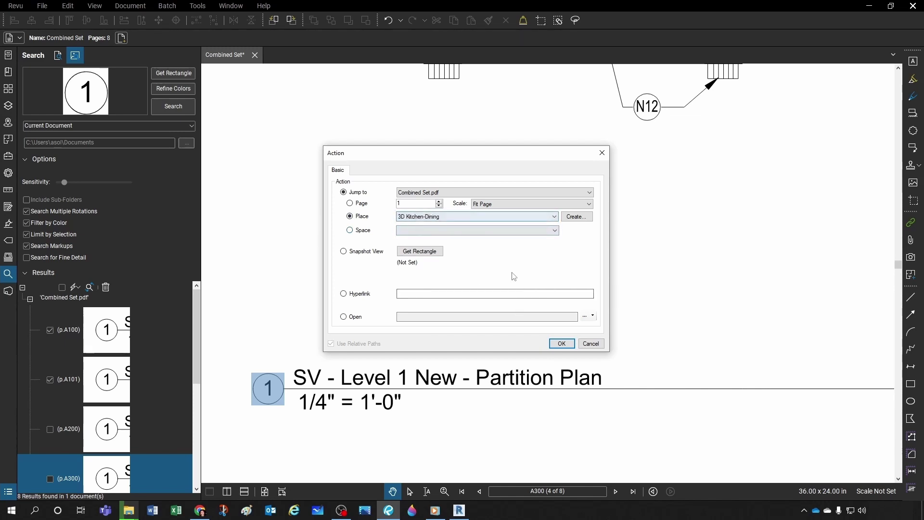
{"action": "left_click", "coordinate": [561, 343]}
{"action": "key", "text": "Home"}
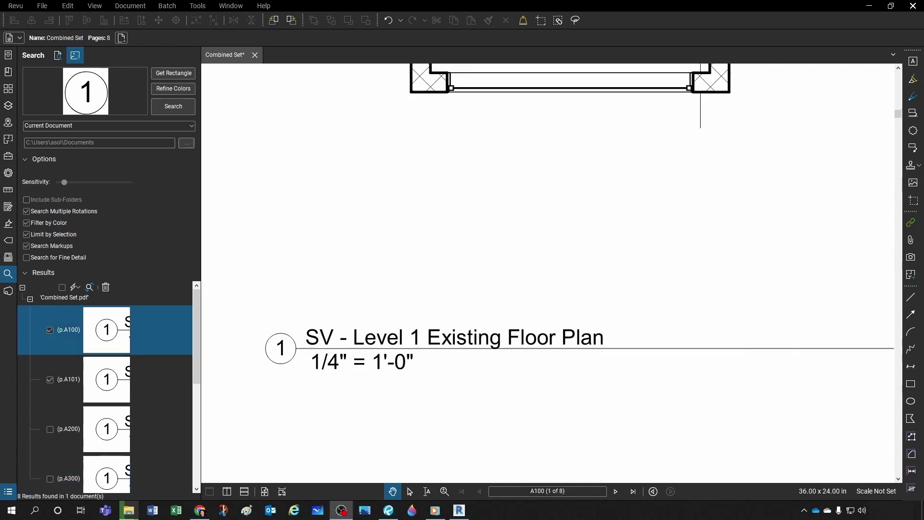